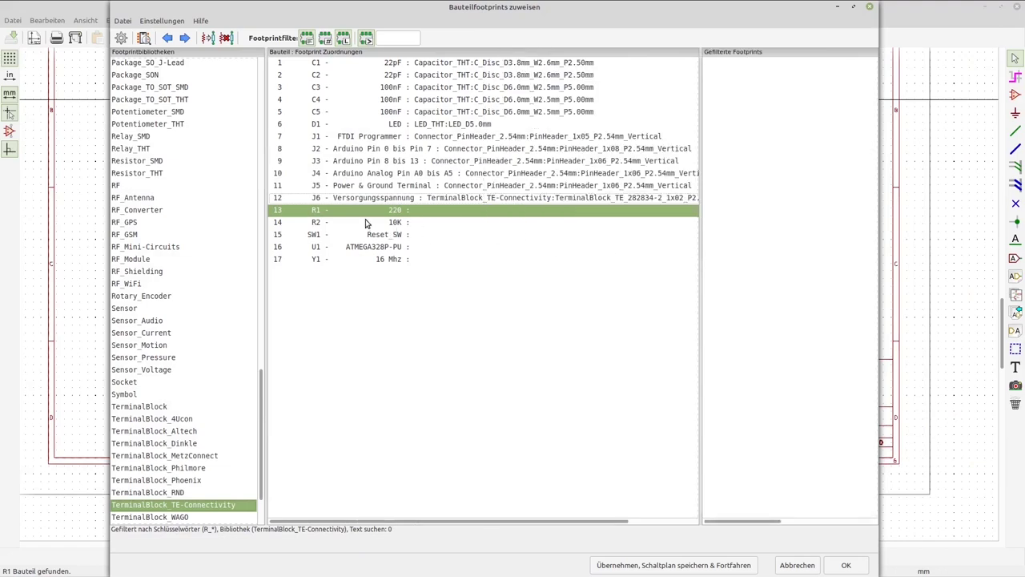
Step: Select resistor R1, list the Resistor_THT library's footprints and maximize the assignment window with a wider footprint list
left_click(458, 200)
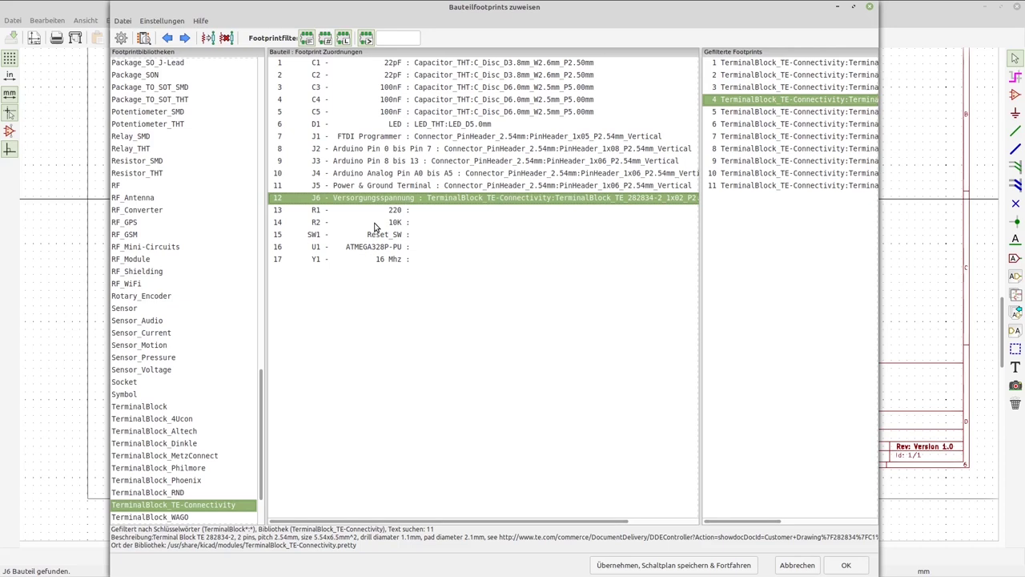
left_click(322, 210)
left_click(36, 301)
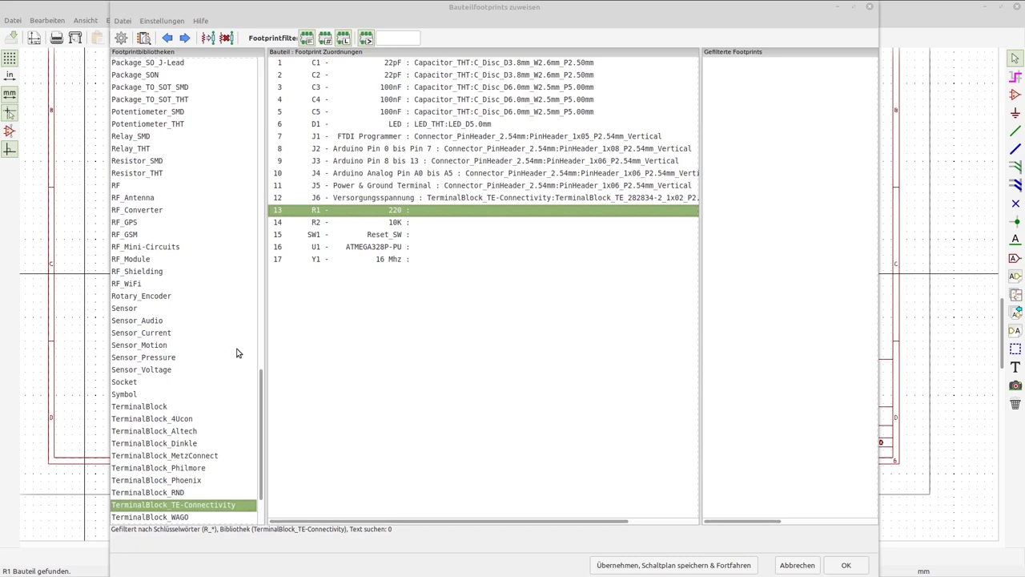
left_click_drag(261, 385, 264, 362)
left_click(145, 258)
left_click(142, 247)
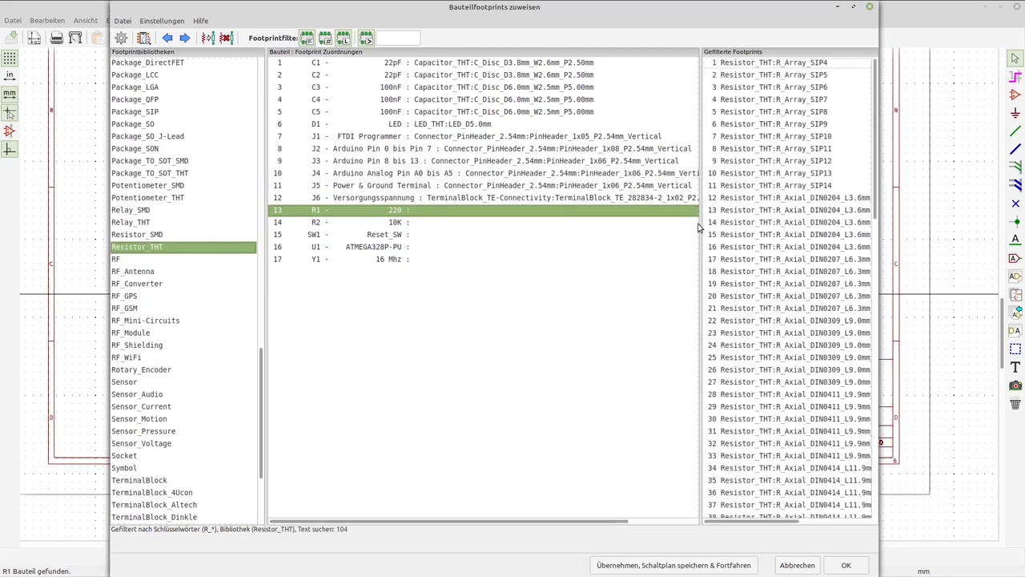
left_click_drag(587, 322, 701, 339)
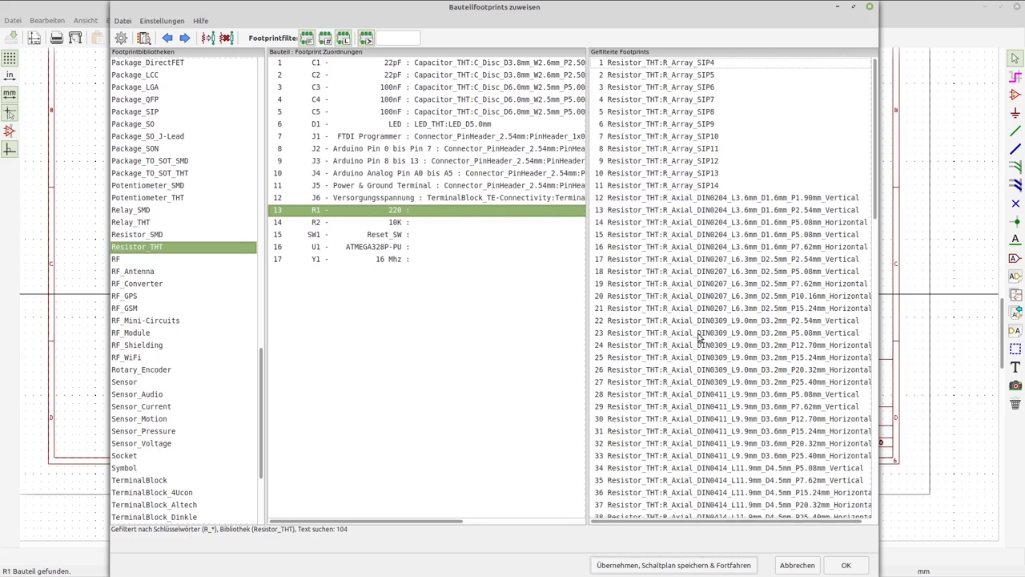
left_click(833, 126)
left_click(853, 7)
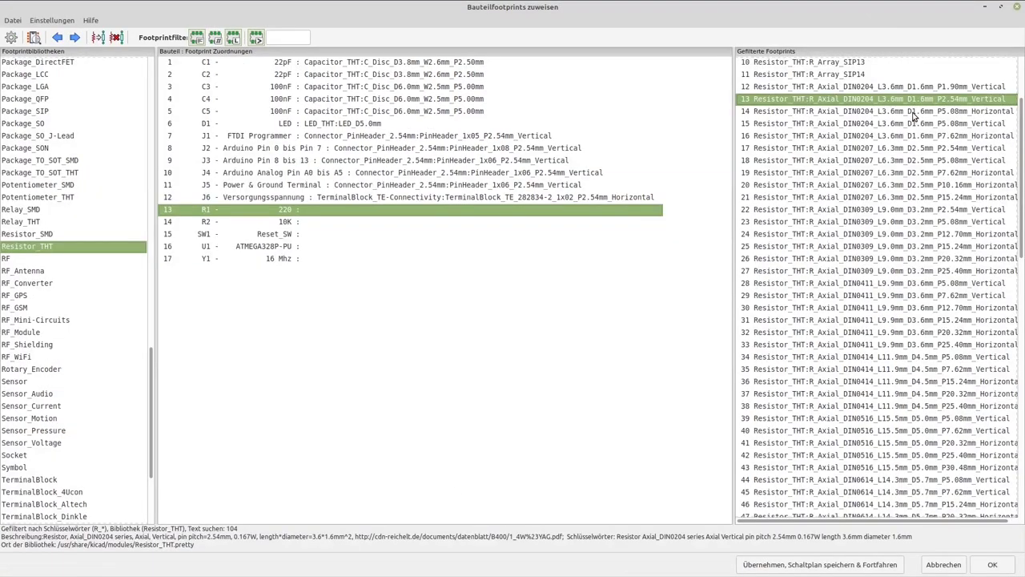
Step: Preview the R_Axial_DIN0204_L3.6mm_D1.6mm_P5.08mm_Horizontal footprint and examine its 3D model from an angle
left_click(937, 115)
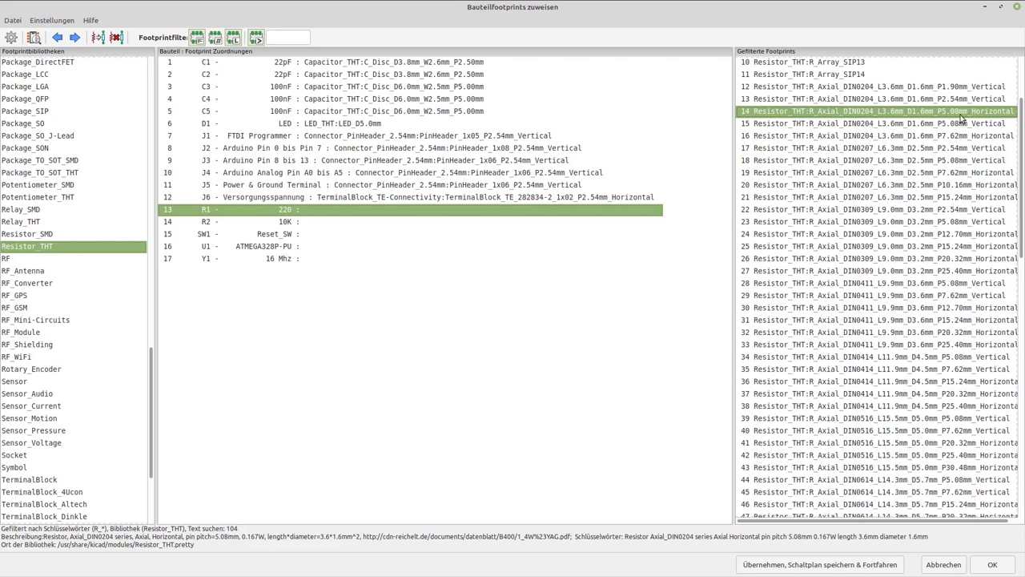
left_click(33, 38)
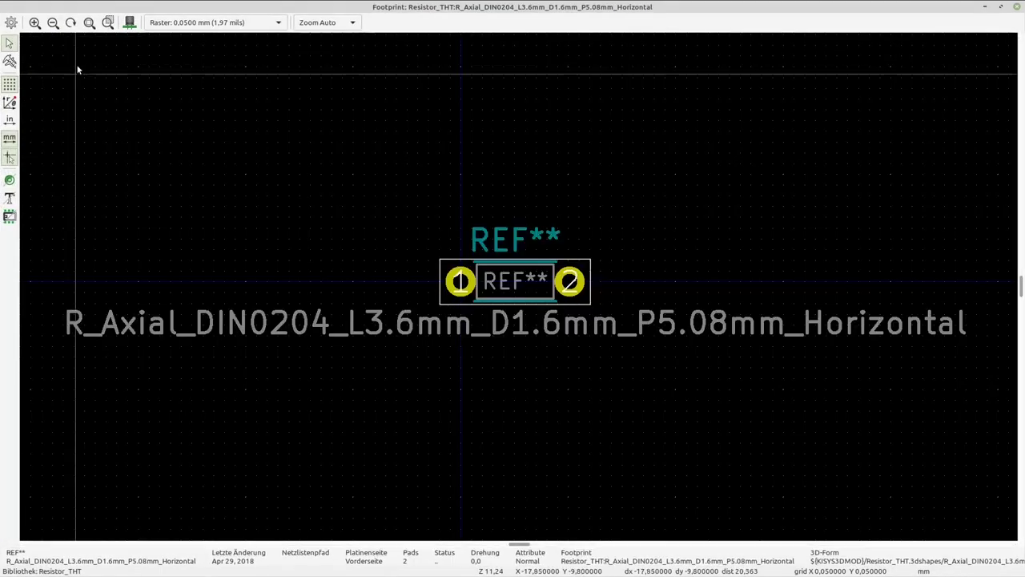
left_click(129, 22)
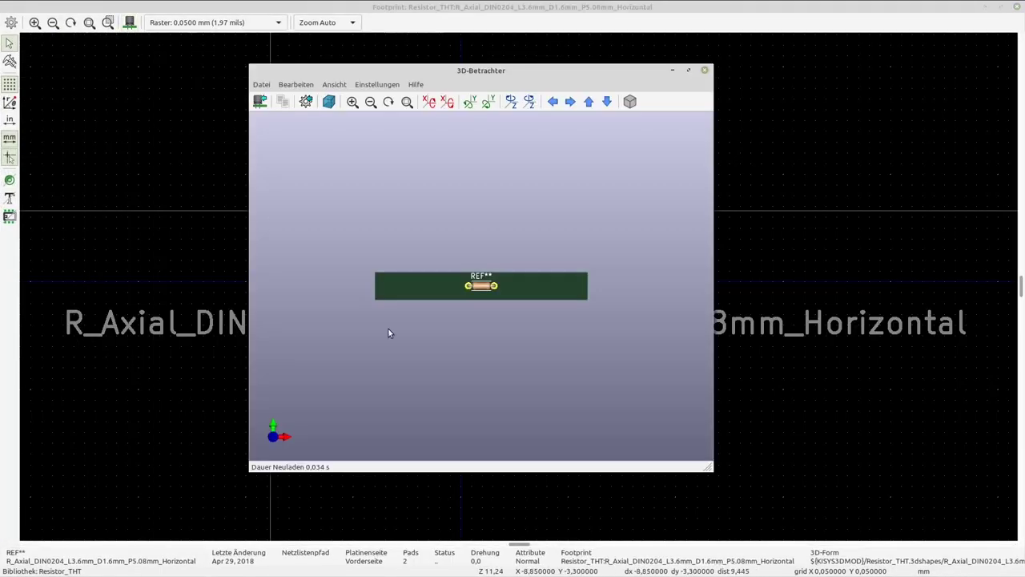
left_click_drag(473, 175, 452, 267)
scroll(504, 302, "up", 3)
left_click_drag(381, 294, 435, 299)
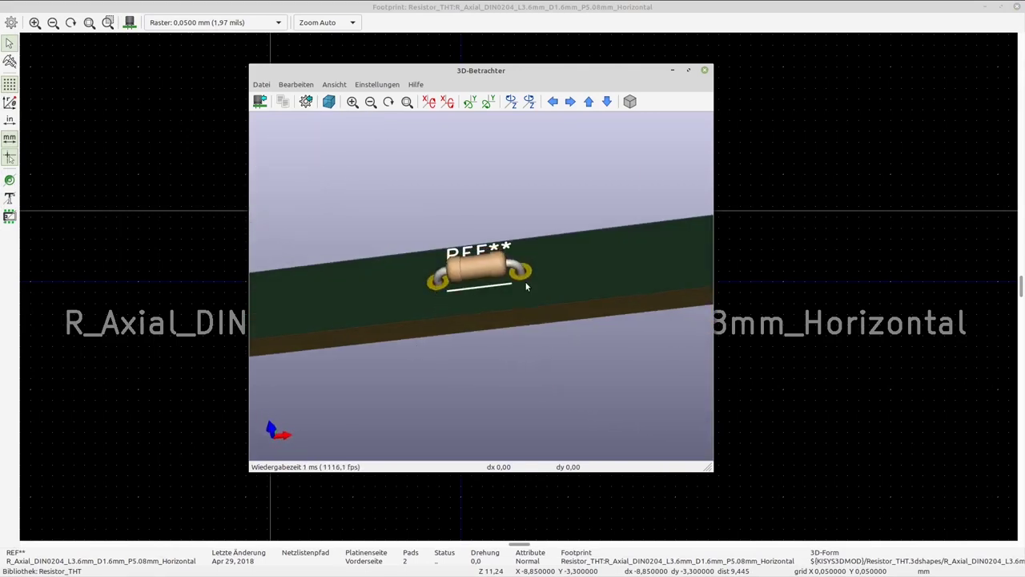
key("alt+Tab")
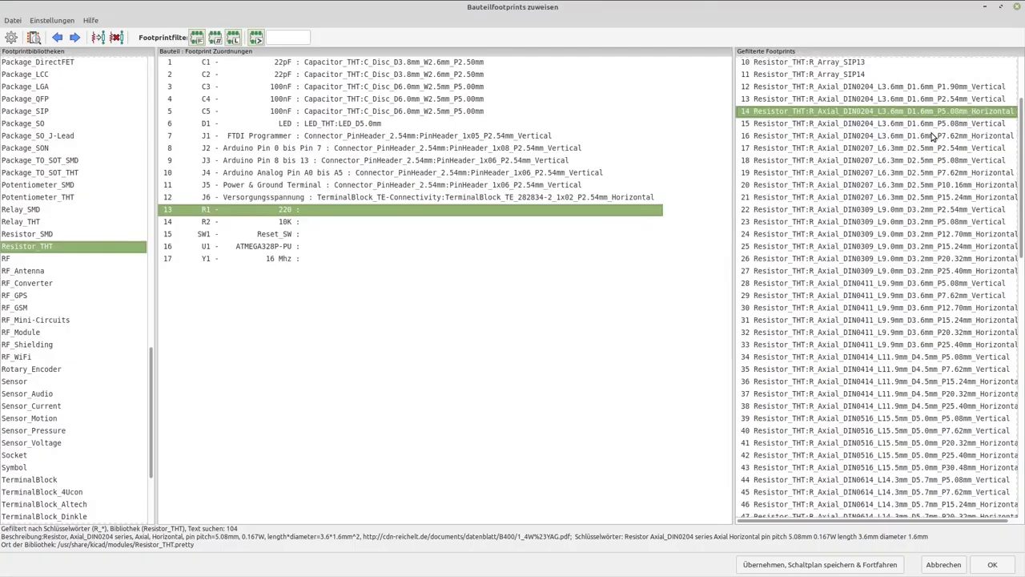
Step: Inspect the R_Axial_DIN0204_L3.6mm_D1.6mm_P7.62mm_Horizontal footprint in 3D and assign it to R1 and R2
left_click(945, 136)
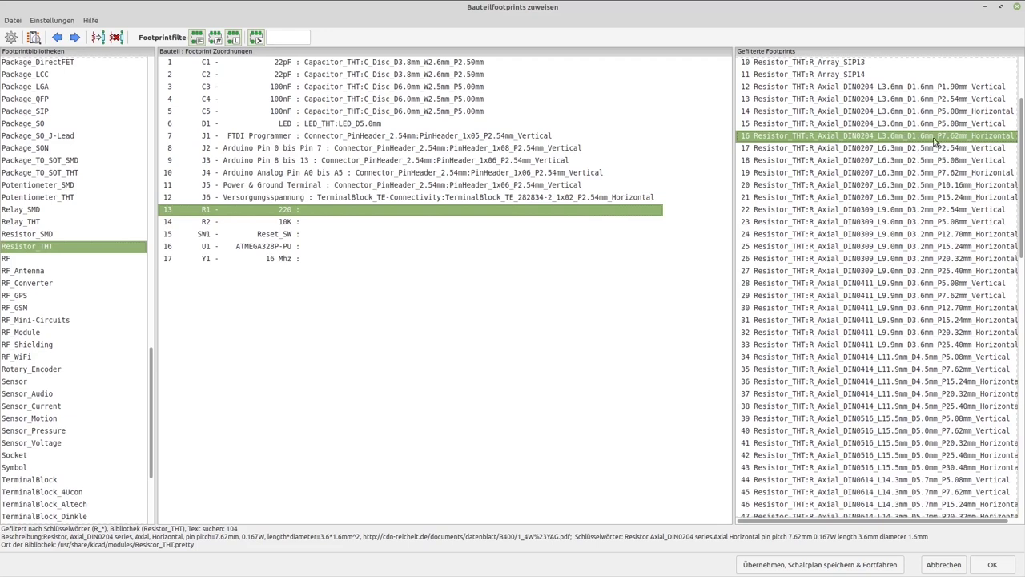
left_click(34, 37)
left_click(129, 23)
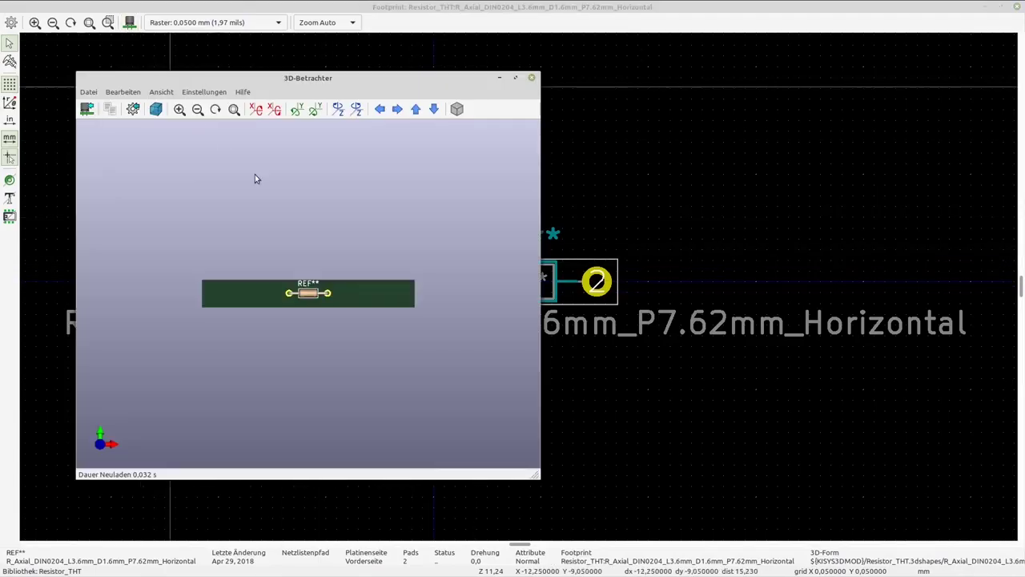
left_click_drag(323, 327, 334, 156)
left_click_drag(385, 284, 346, 330)
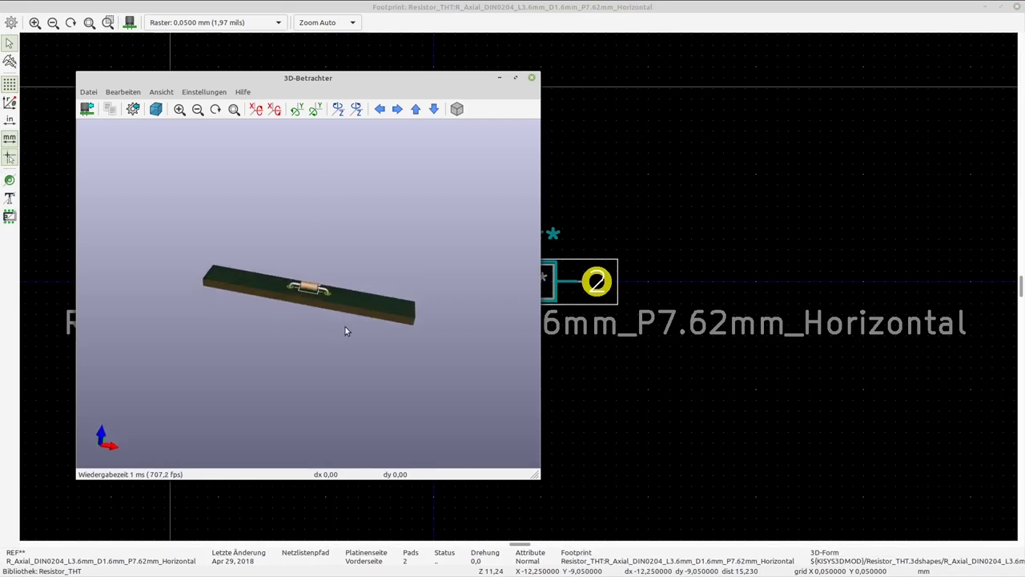
scroll(308, 318, "up", 5)
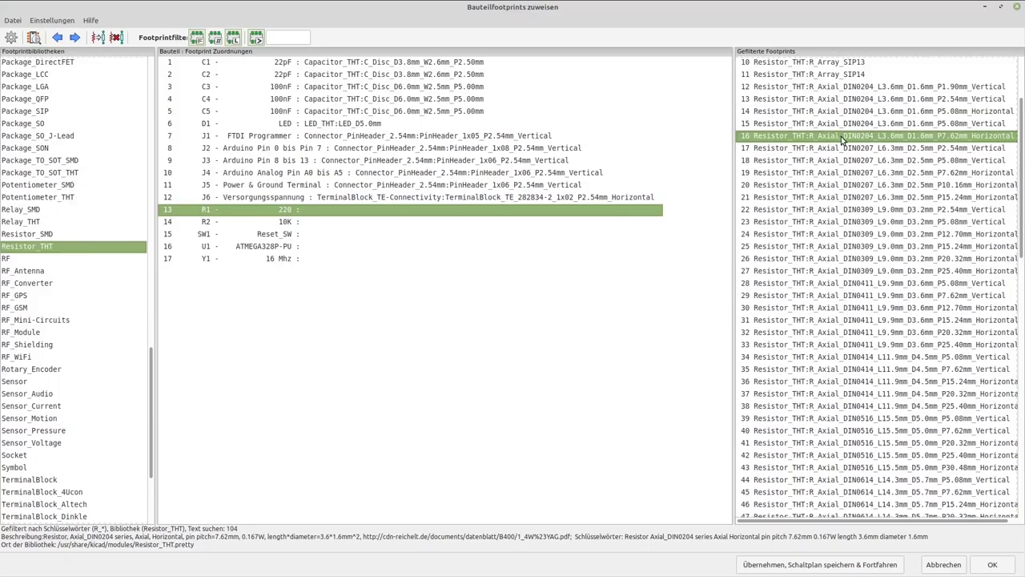
double_click(841, 138)
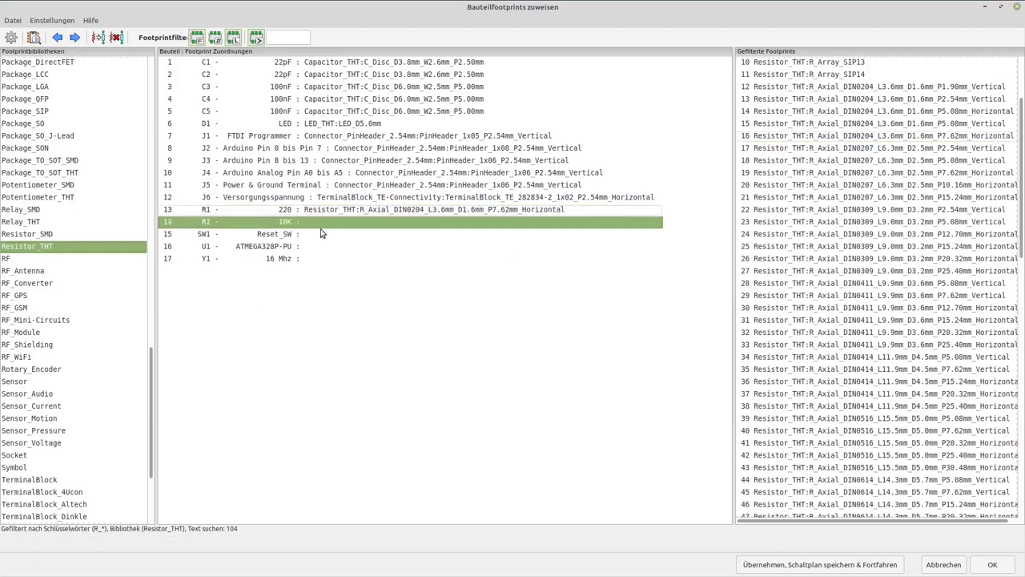
double_click(828, 138)
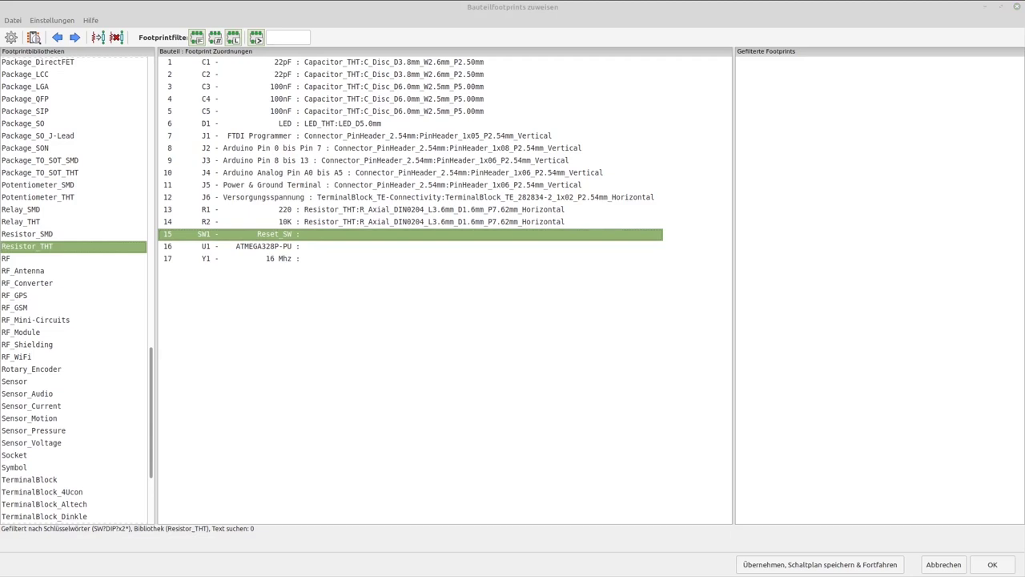
Step: List all Button_Switch_THT footprints for switch SW1, with keyword filtering turned off and library filtering on
scroll(46, 100, "up", 20)
left_click(28, 98)
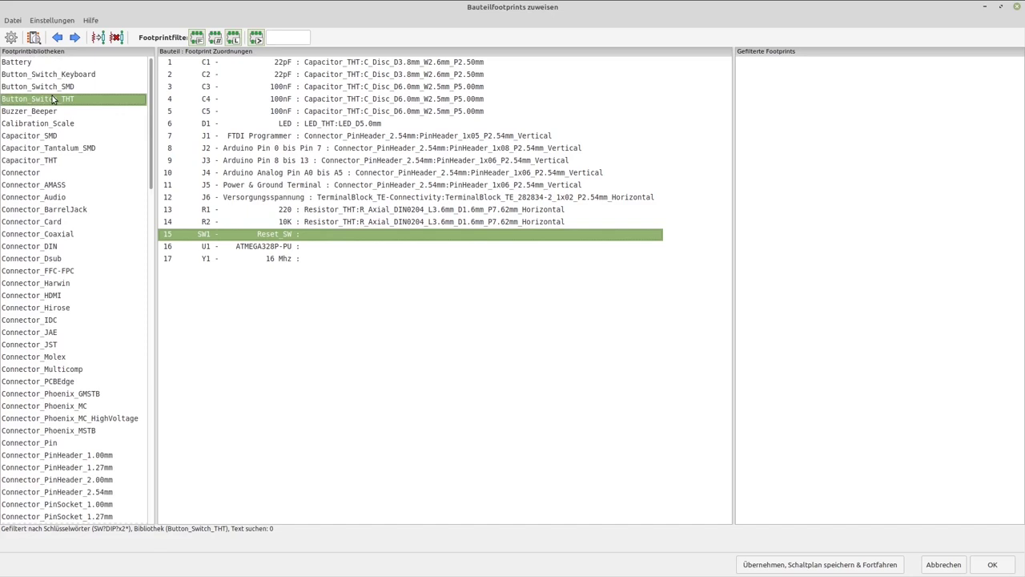
left_click(234, 38)
left_click(256, 39)
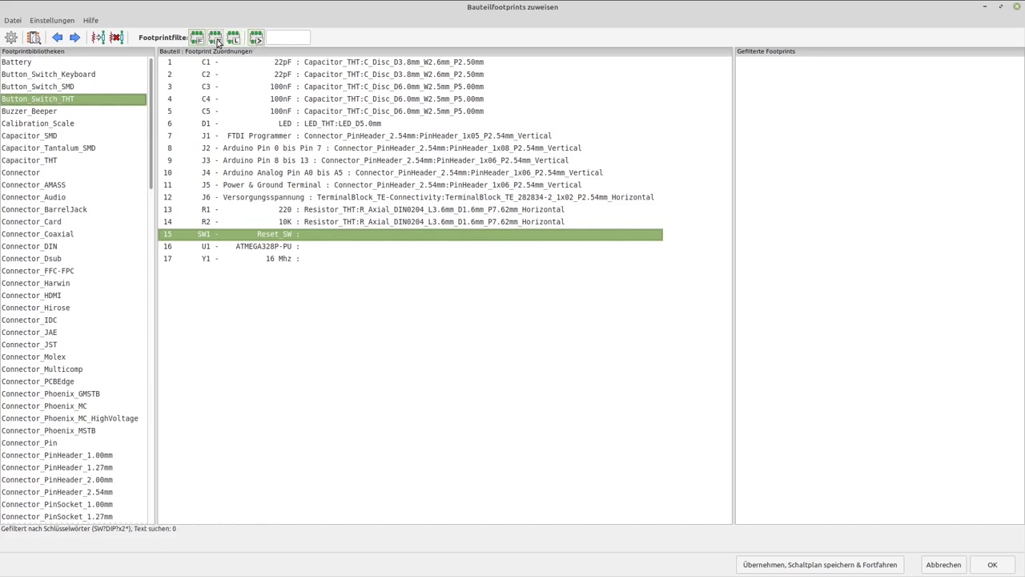
left_click(84, 99)
left_click(195, 39)
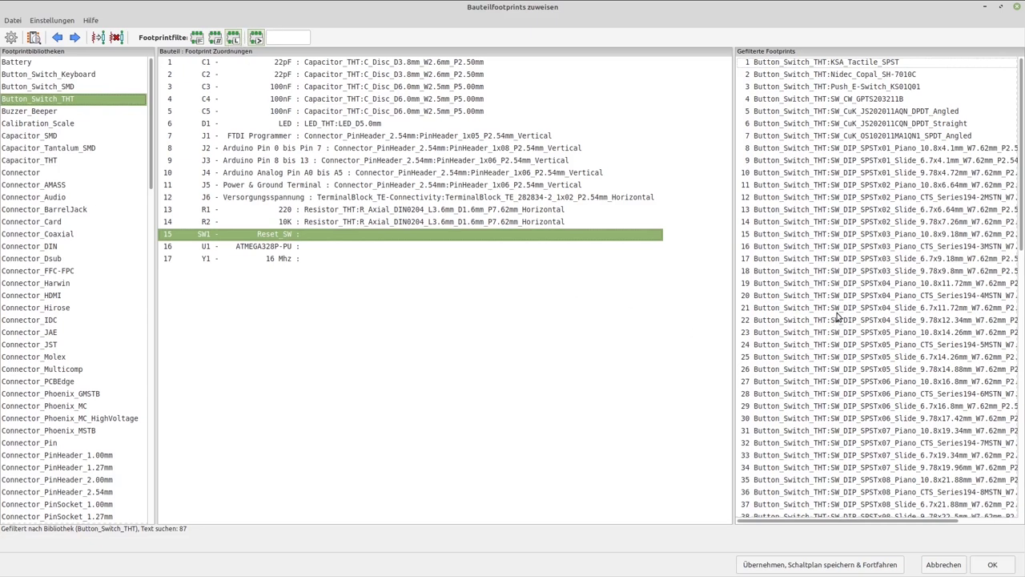
scroll(837, 317, "down", 12)
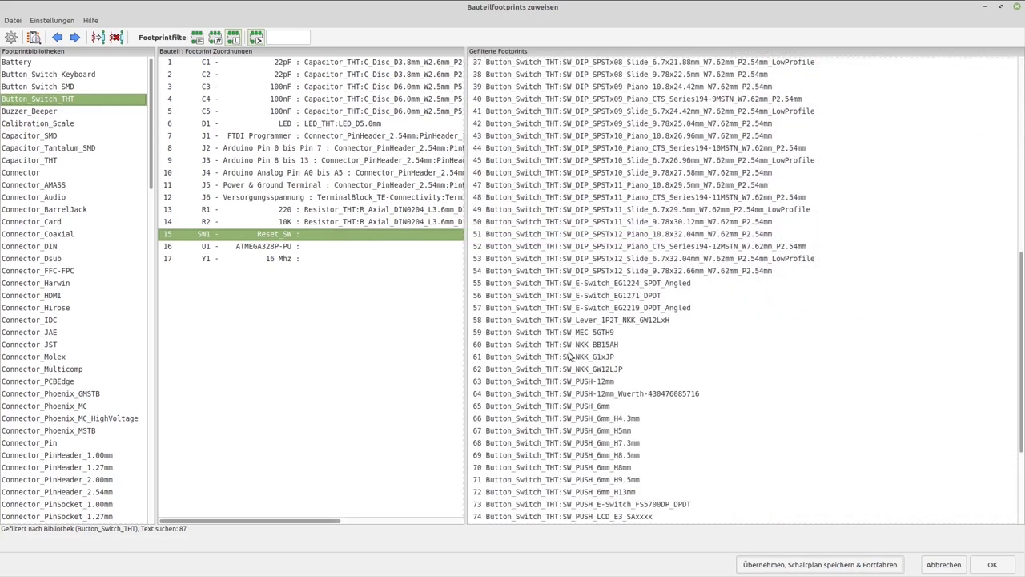
Step: Preview the SW_PUSH-12mm footprint and examine its pads and 3D view from several angles
left_click(568, 383)
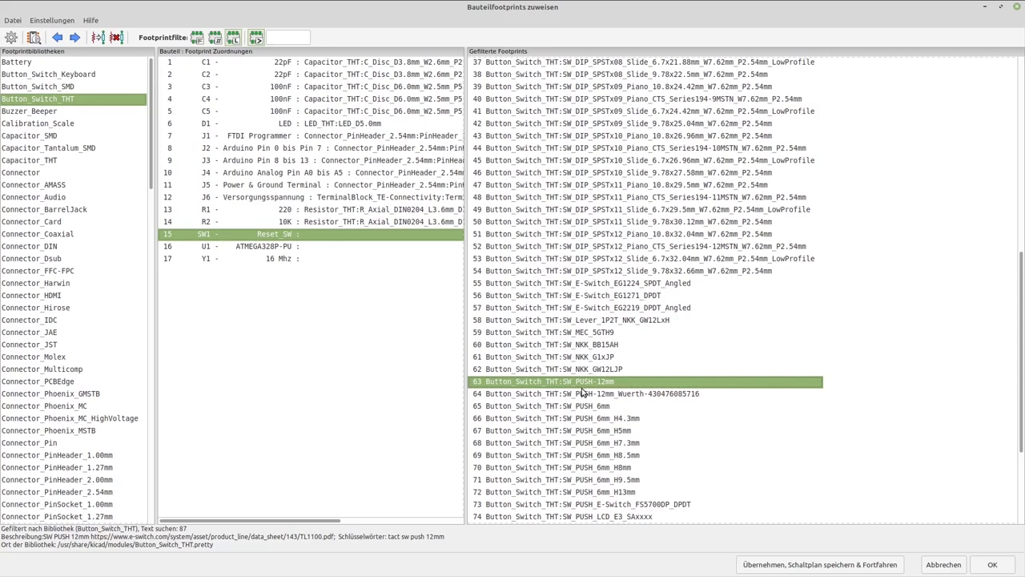
left_click(34, 38)
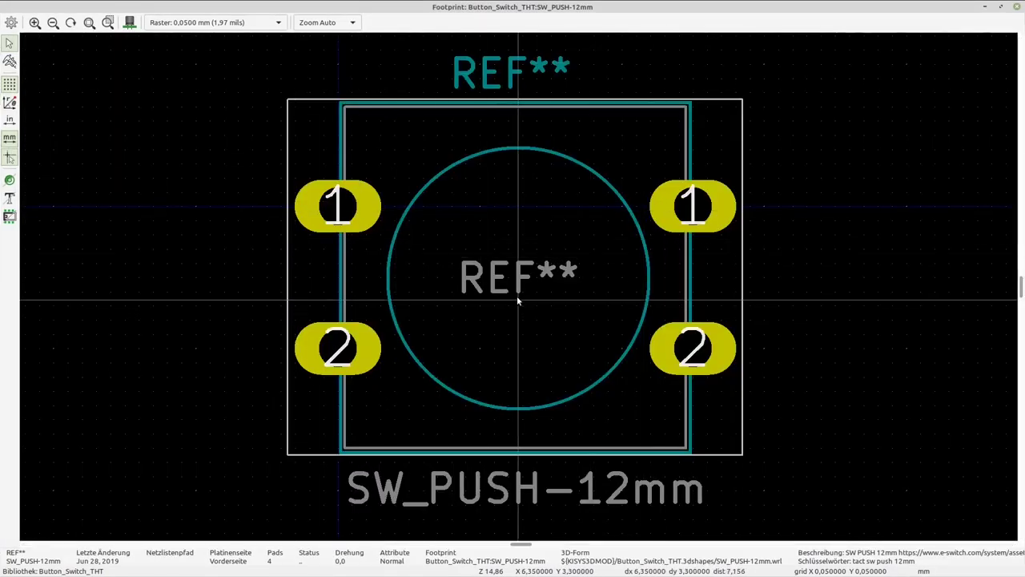
left_click(129, 21)
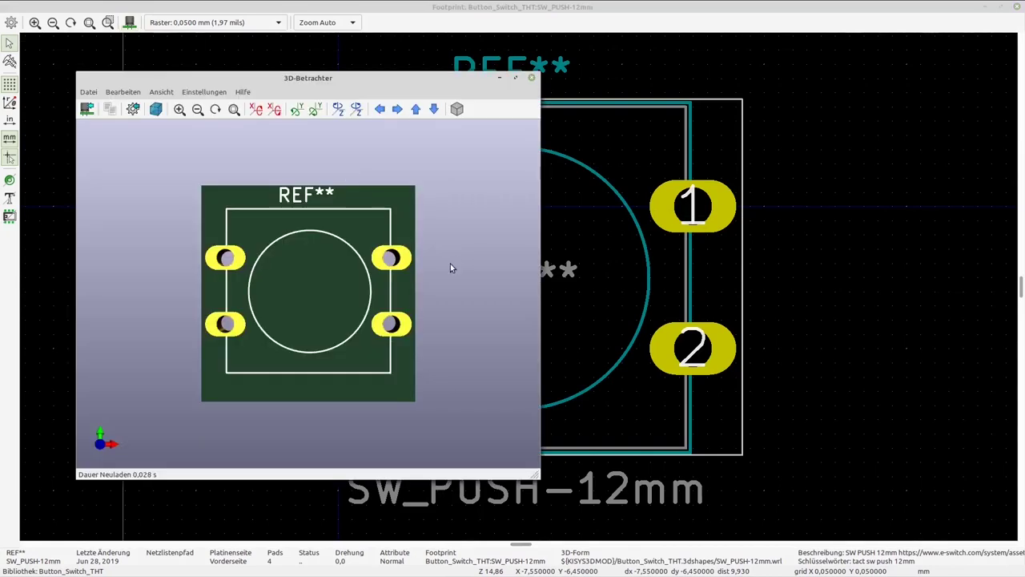
left_click_drag(321, 277, 355, 382)
left_click_drag(334, 265, 262, 253)
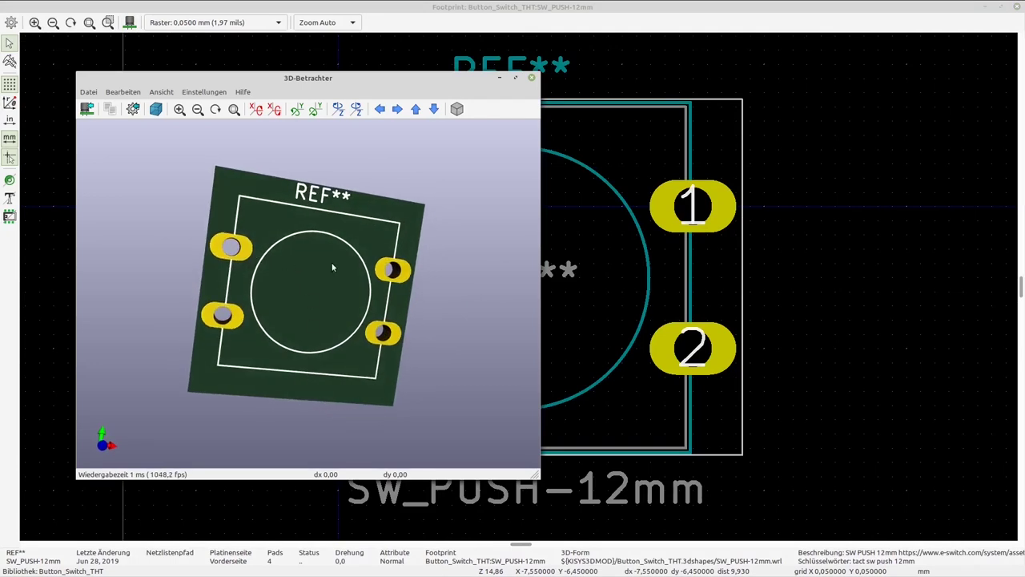
left_click_drag(346, 314, 265, 277)
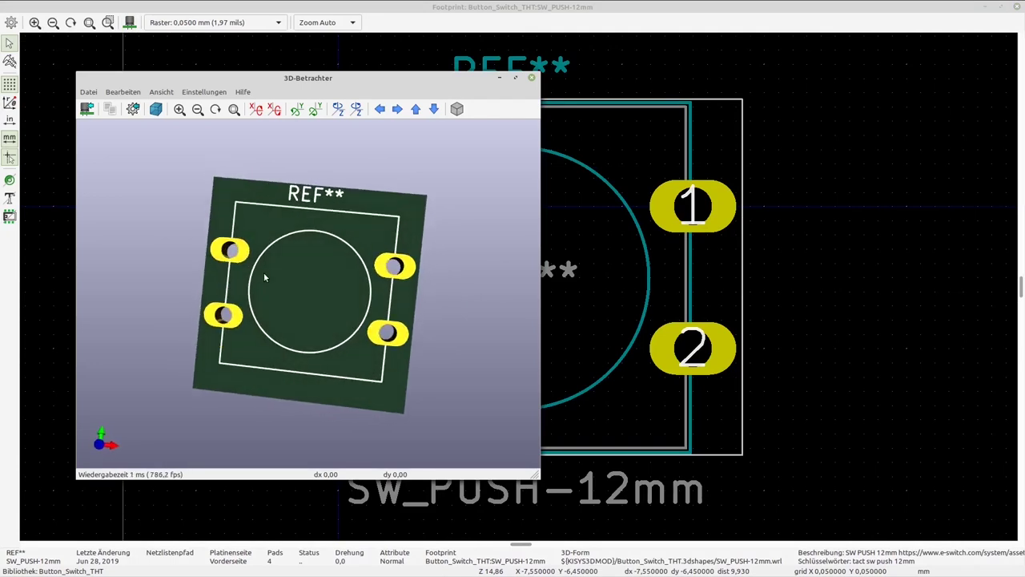
left_click(531, 77)
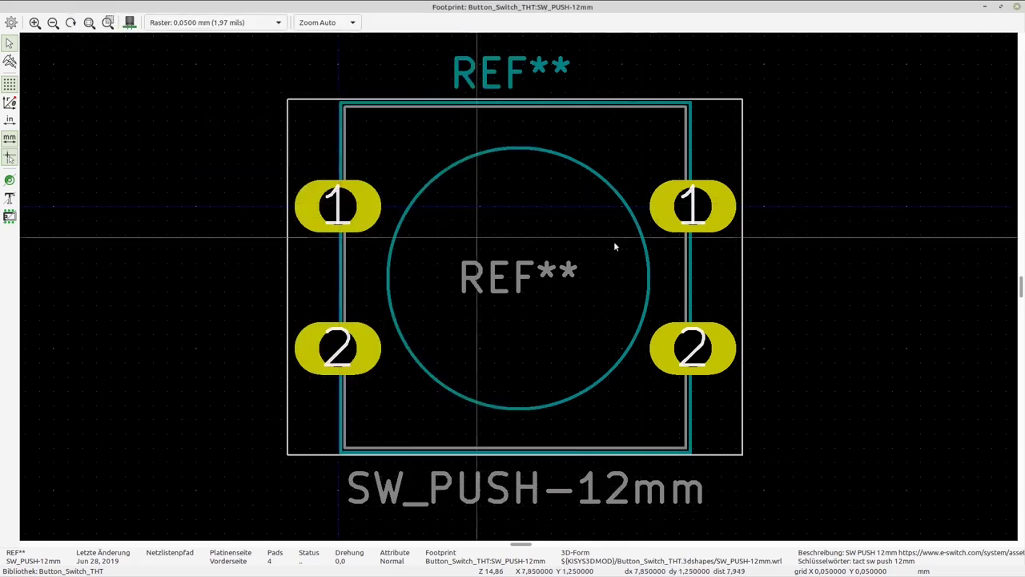
key("alt+F4")
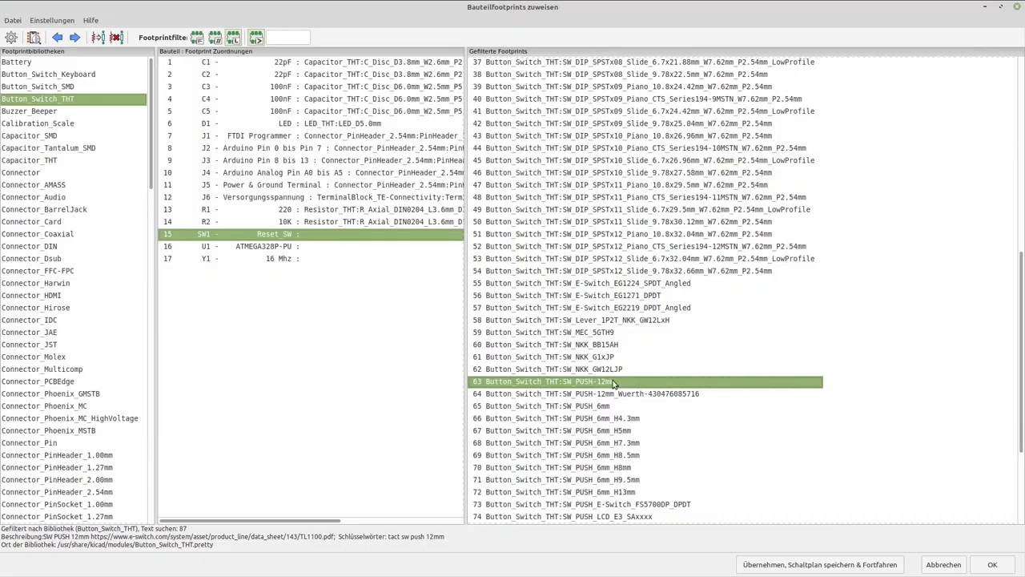
Step: Assign Button_Switch_THT:SW_PUSH-12mm to SW1 and widen the assignment list to check the entry
double_click(600, 383)
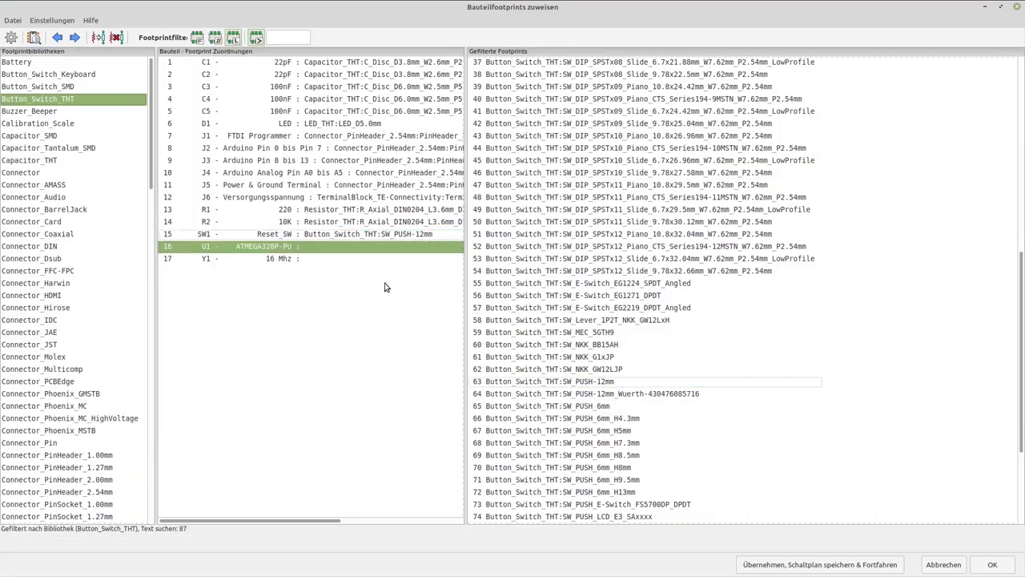
left_click(223, 235)
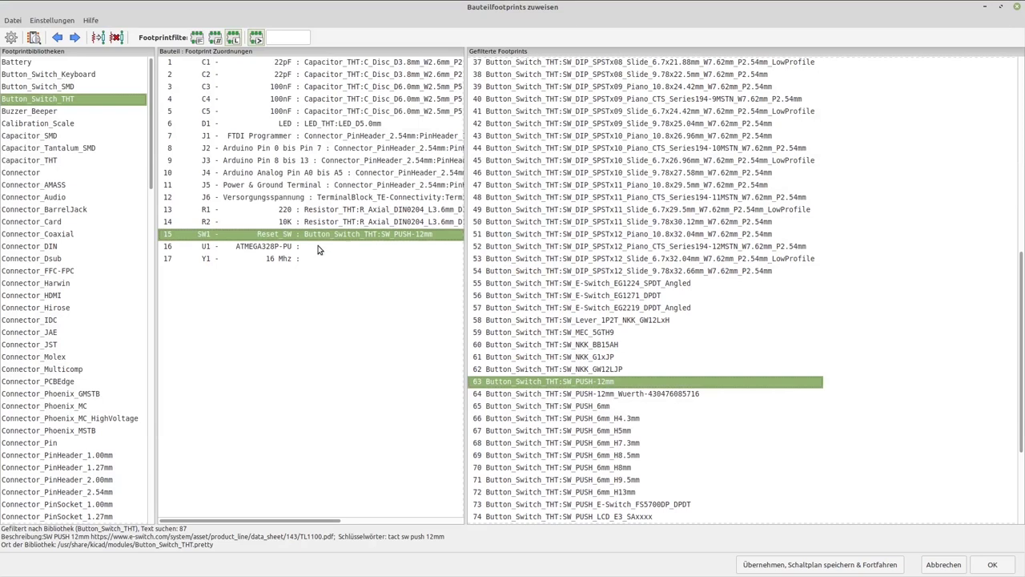
left_click_drag(465, 320, 665, 320)
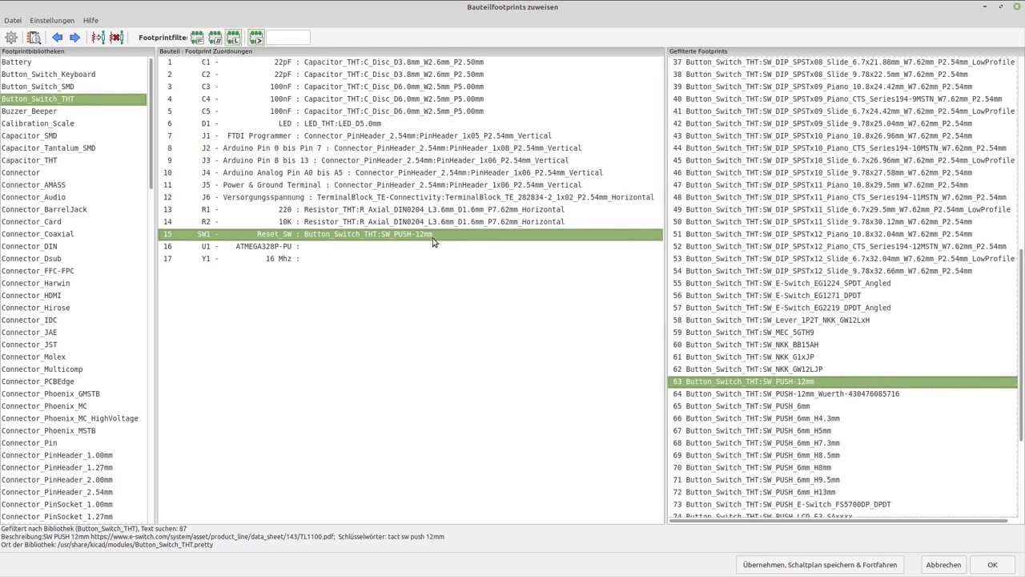
Step: List the footprints of the Package_DIP library for the ATMEGA328P-PU, component U1
left_click(203, 247)
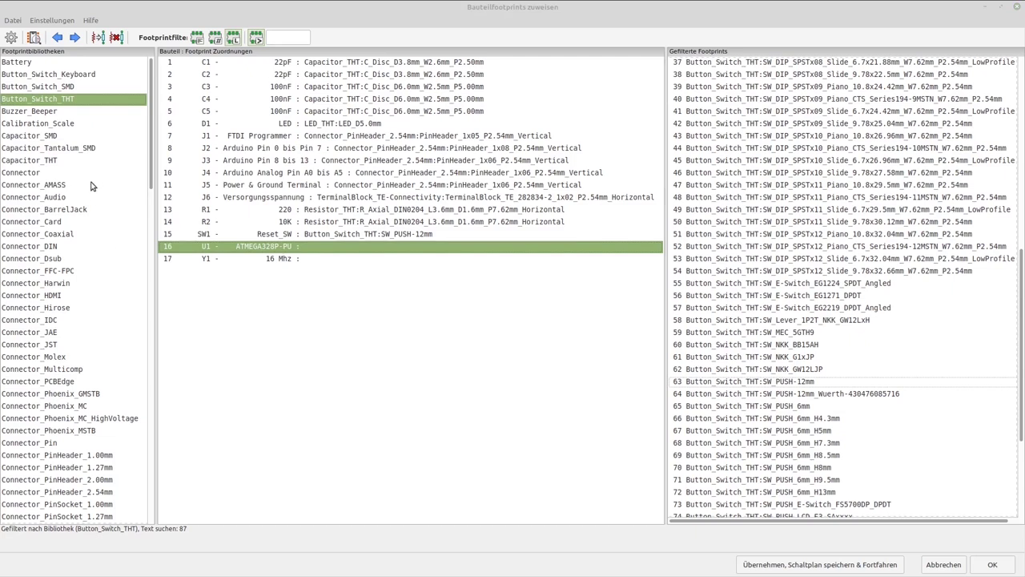
scroll(79, 196, "down", 4)
scroll(79, 197, "down", 2)
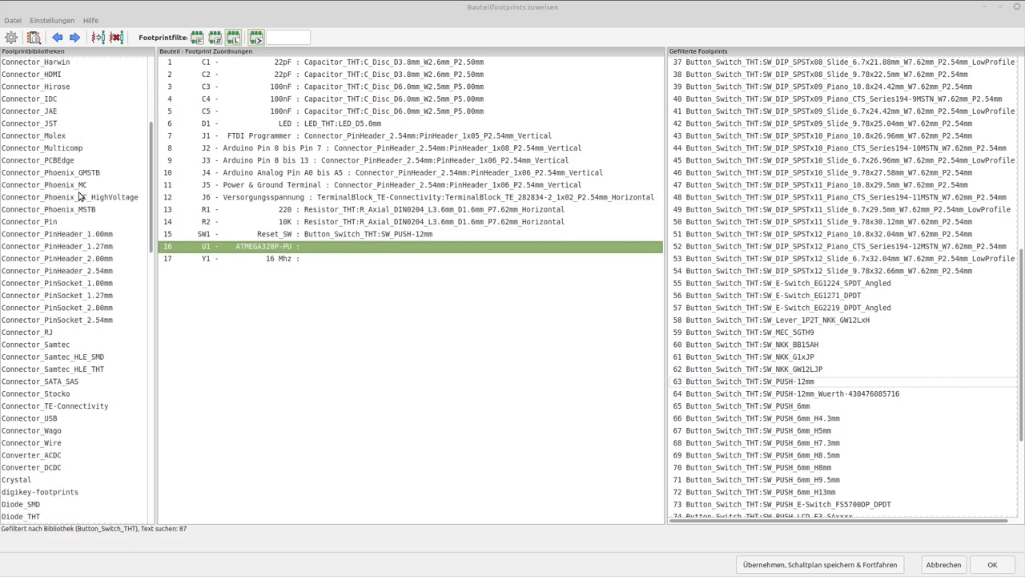
scroll(79, 196, "down", 1)
scroll(78, 203, "down", 4)
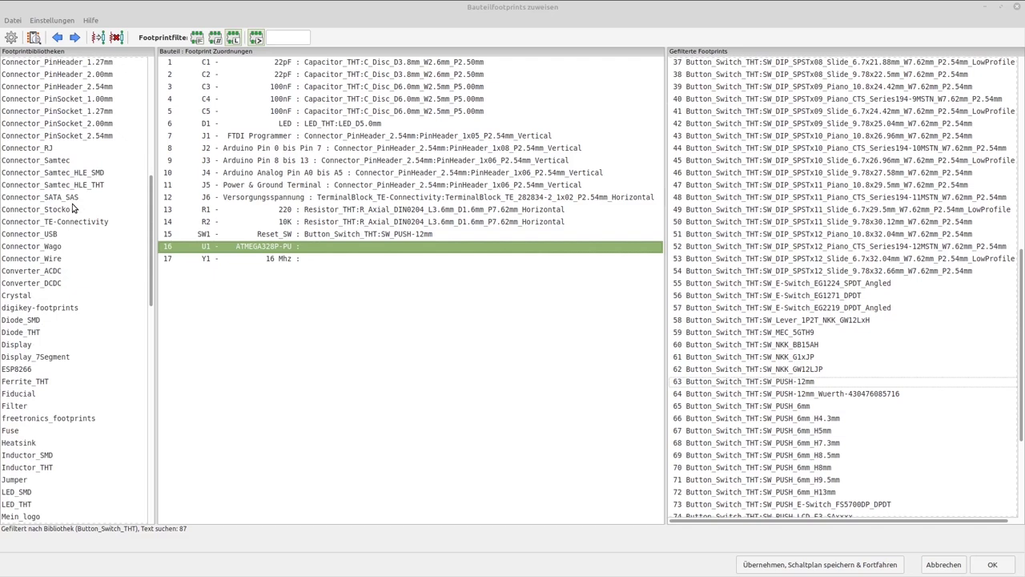
scroll(72, 206, "down", 6)
left_click(64, 432)
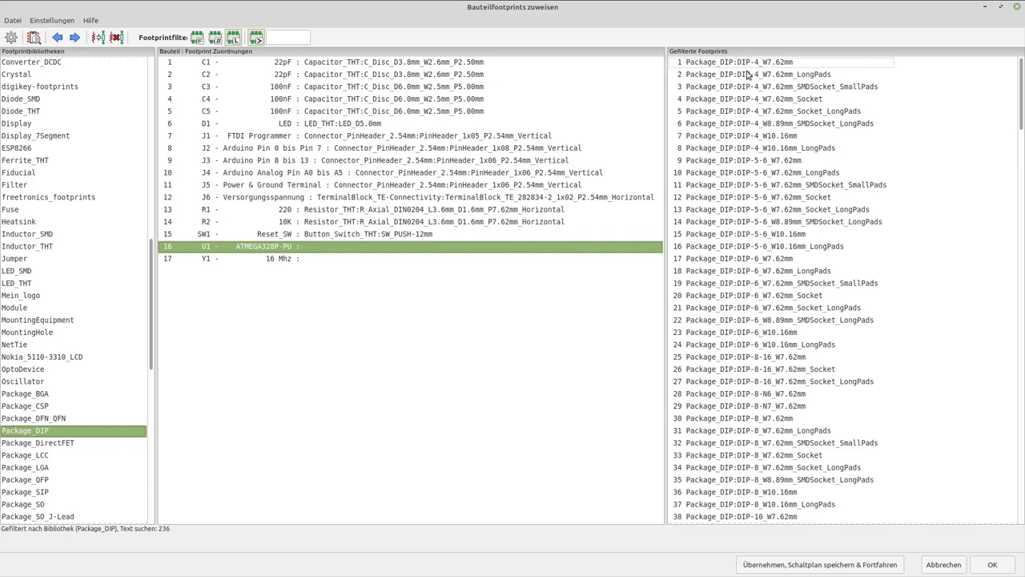
Step: Inspect the DIP-28_W7.62mm footprint's pads and 3D model, assign it to U1 and check the entry
scroll(755, 167, "down", 5)
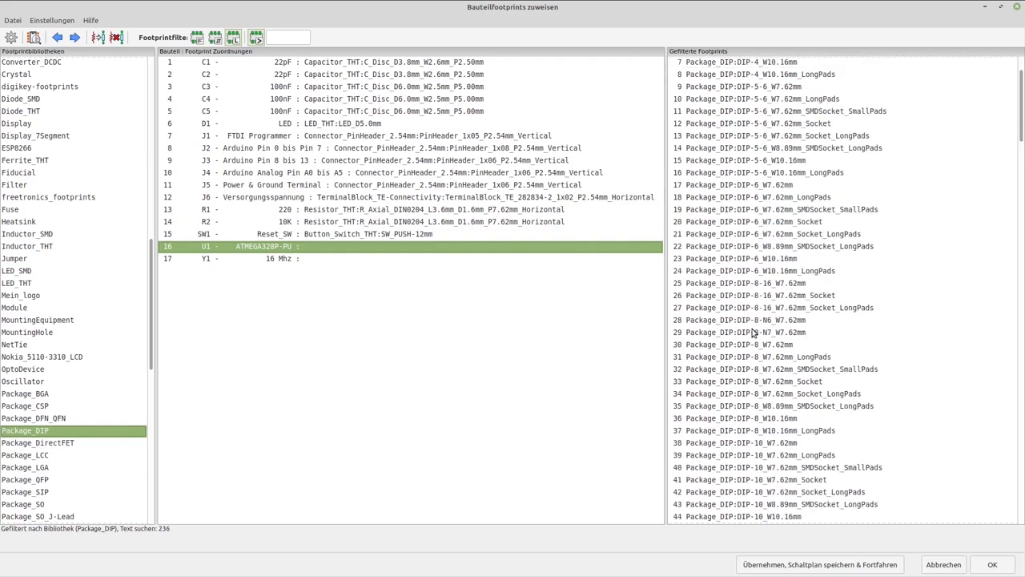
scroll(761, 458, "down", 20)
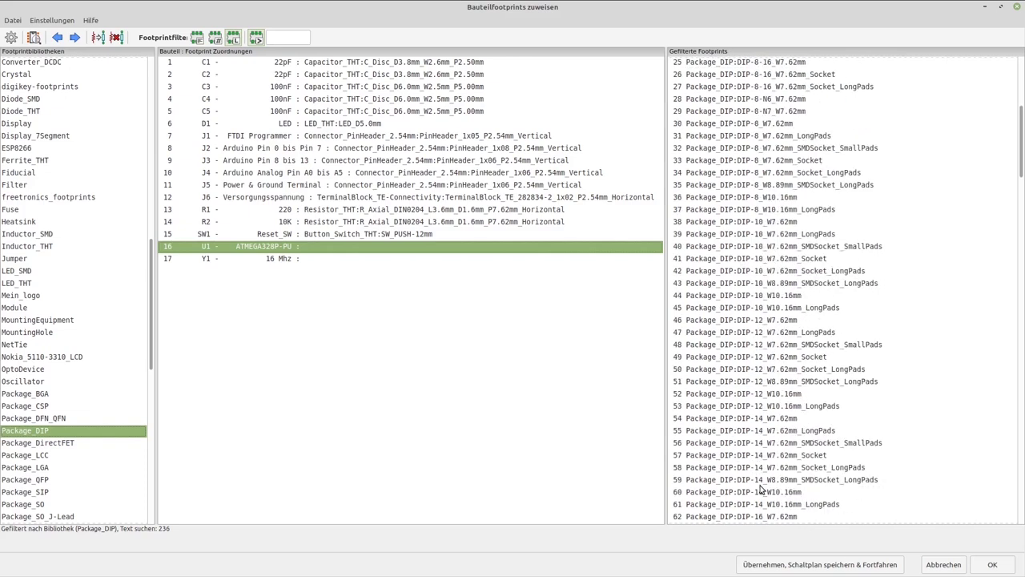
left_click(725, 468)
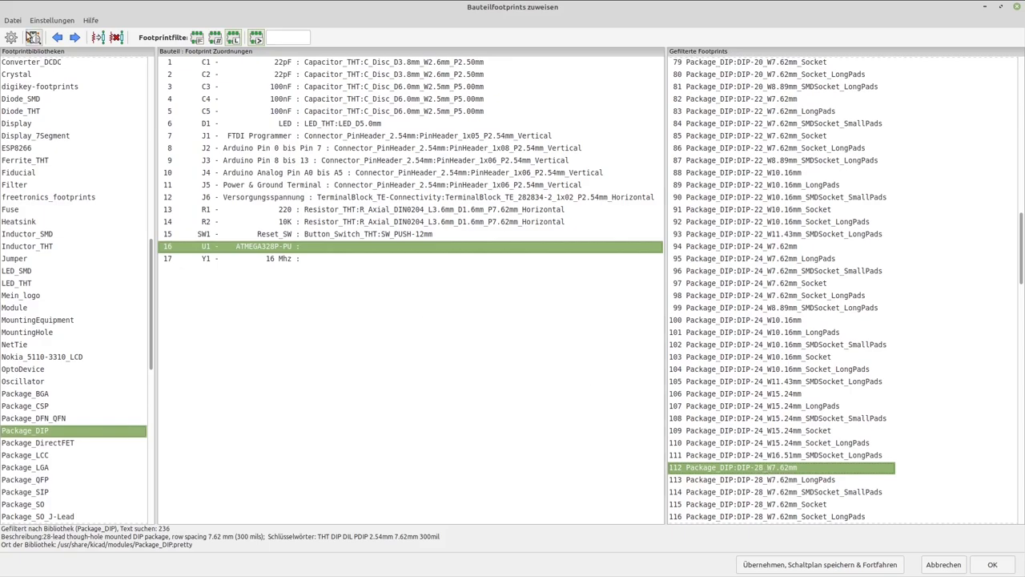
left_click(34, 37)
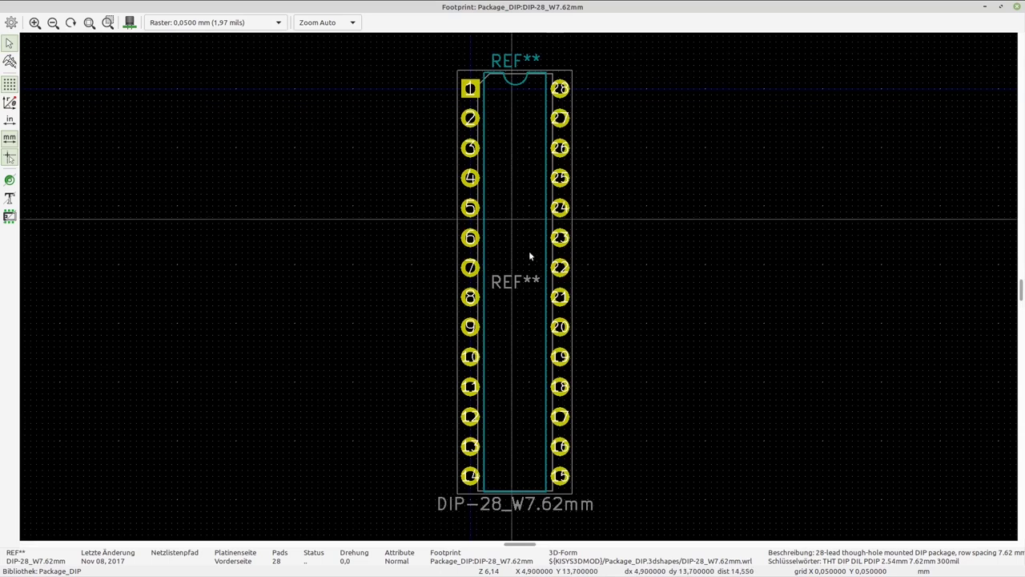
left_click(130, 21)
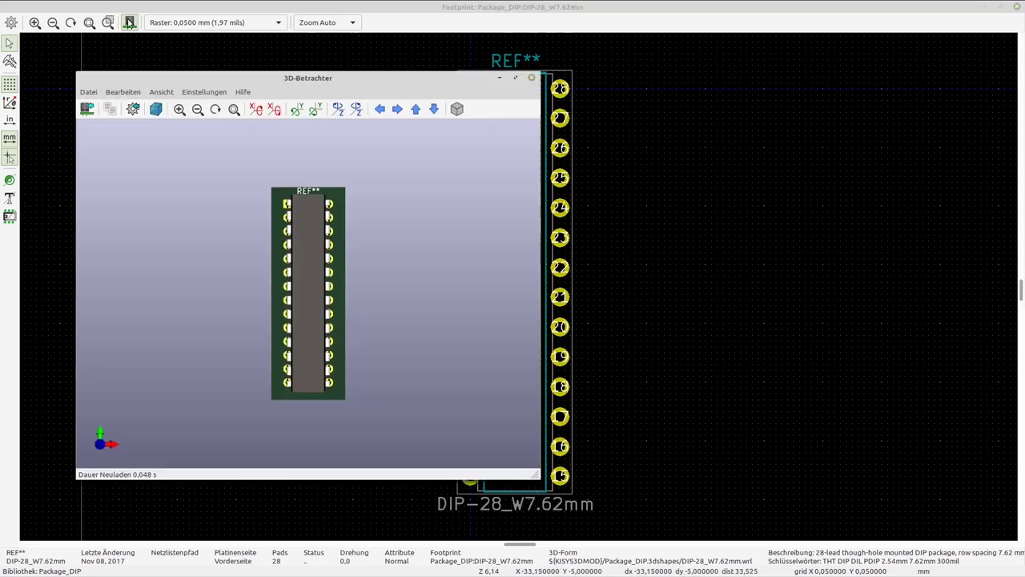
left_click_drag(350, 240, 288, 280)
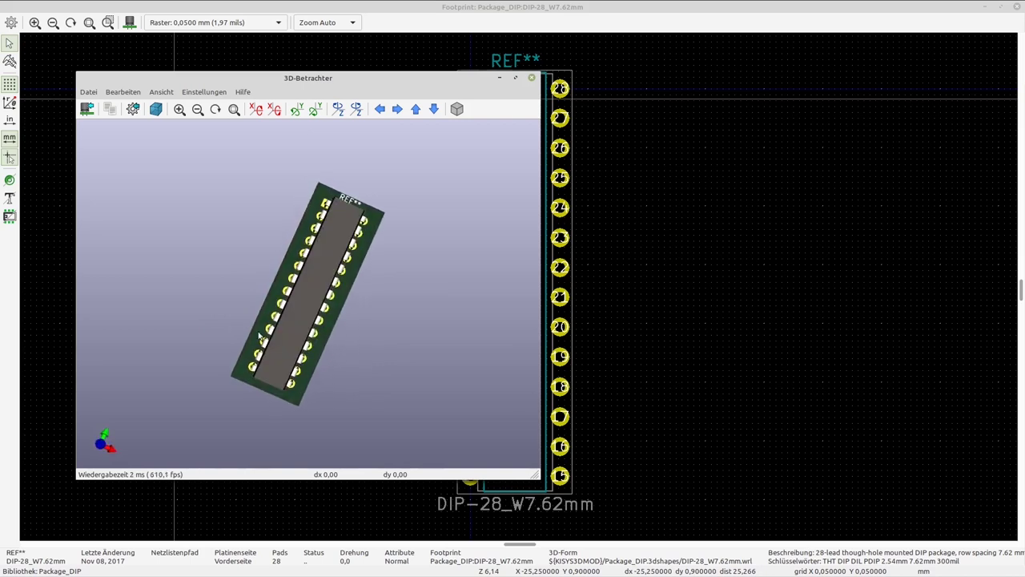
left_click(531, 77)
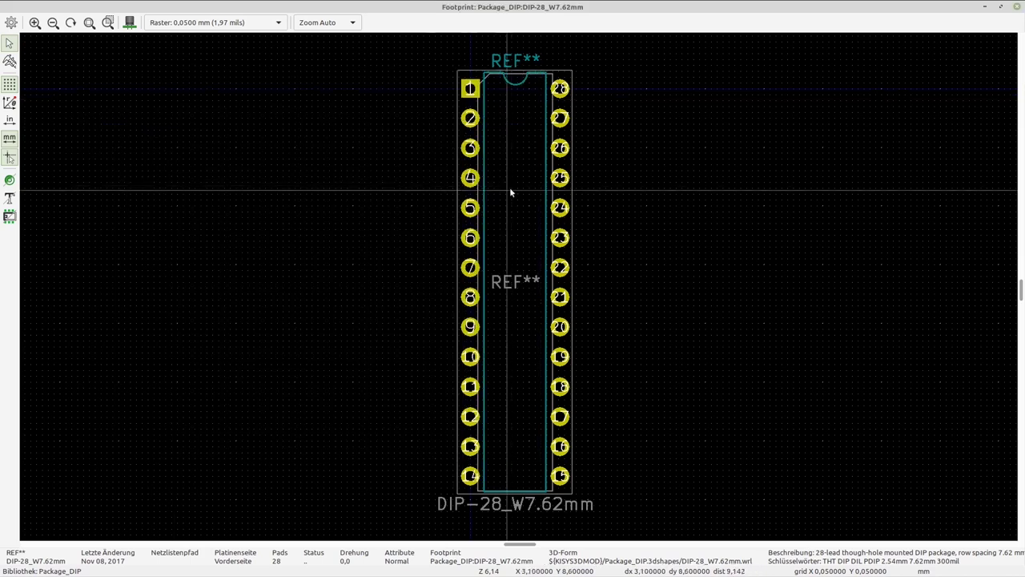
left_click(1016, 8)
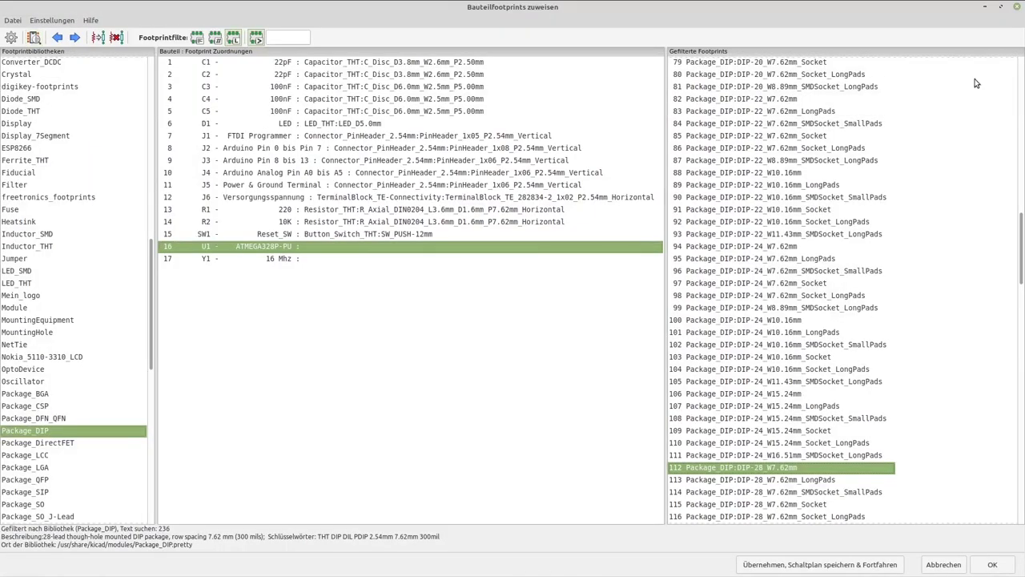
double_click(776, 471)
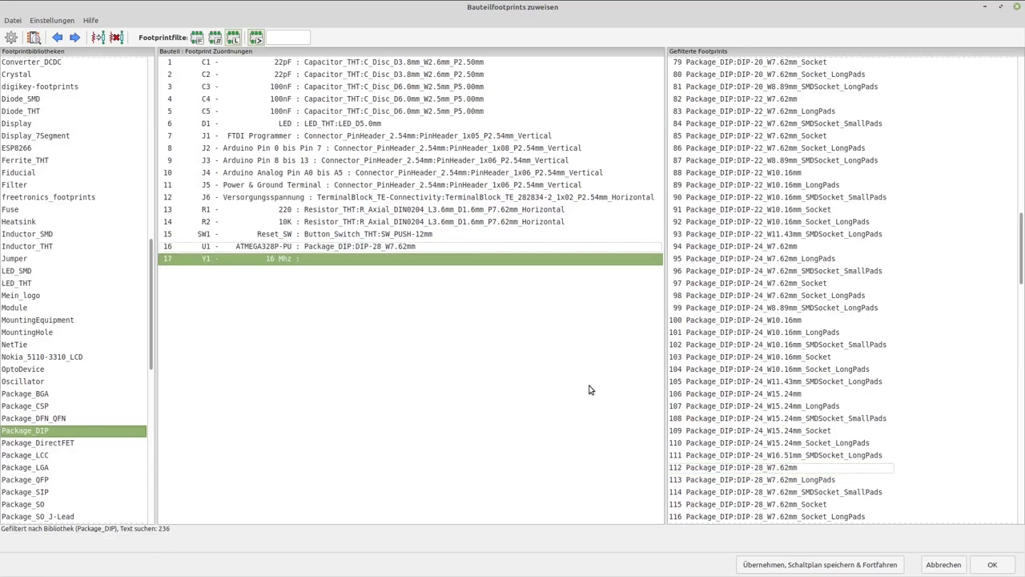
left_click(231, 248)
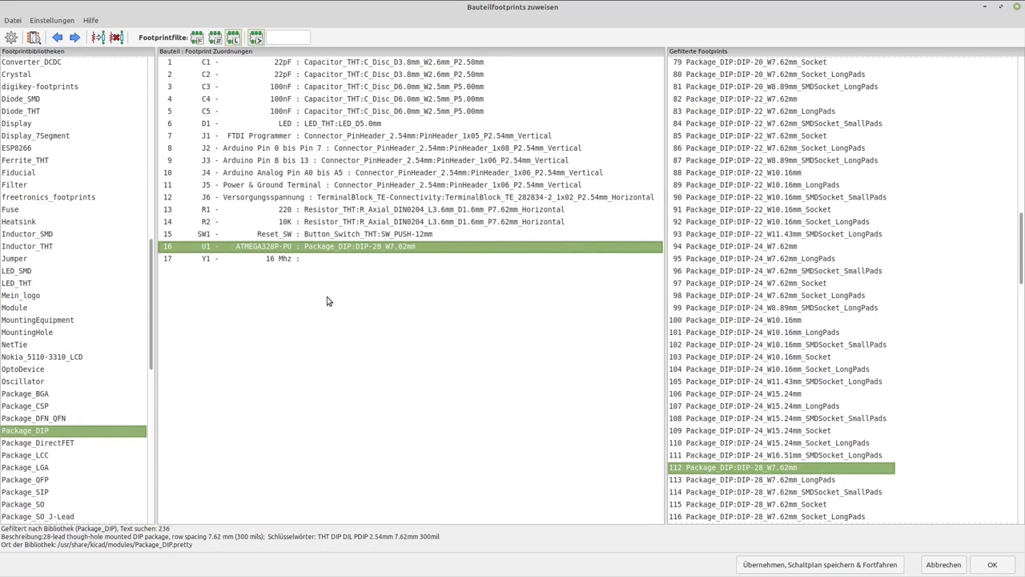
Step: List the footprints of the Crystal library for the 16 MHz crystal, component Y1
left_click(208, 260)
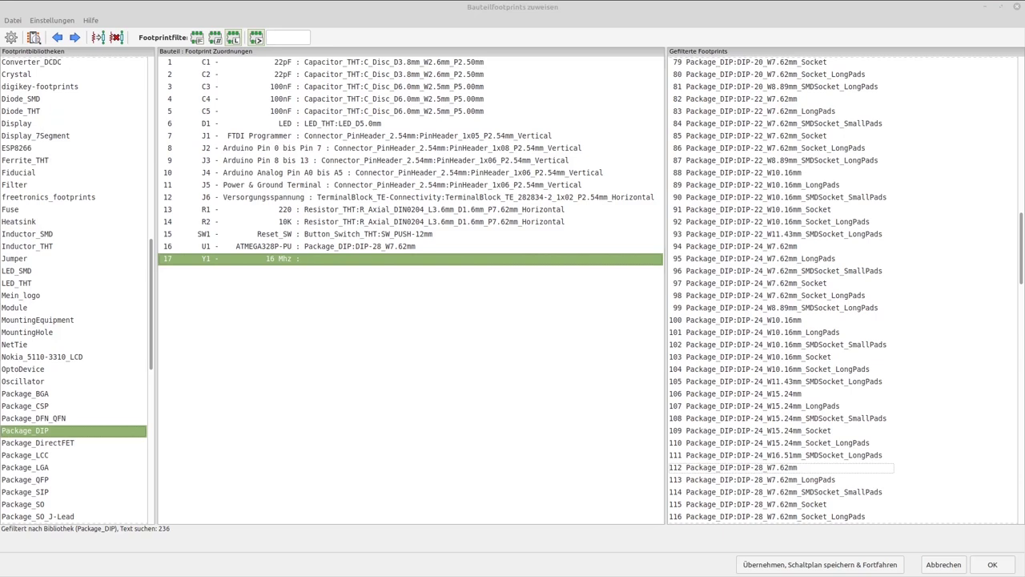
scroll(29, 160, "up", 11)
scroll(24, 163, "up", 6)
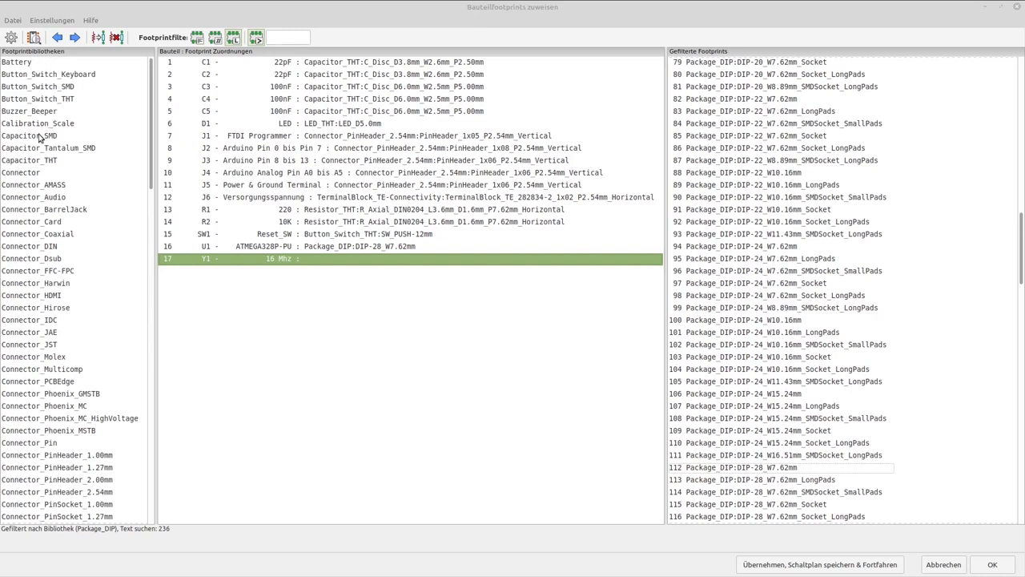
scroll(44, 185, "down", 5)
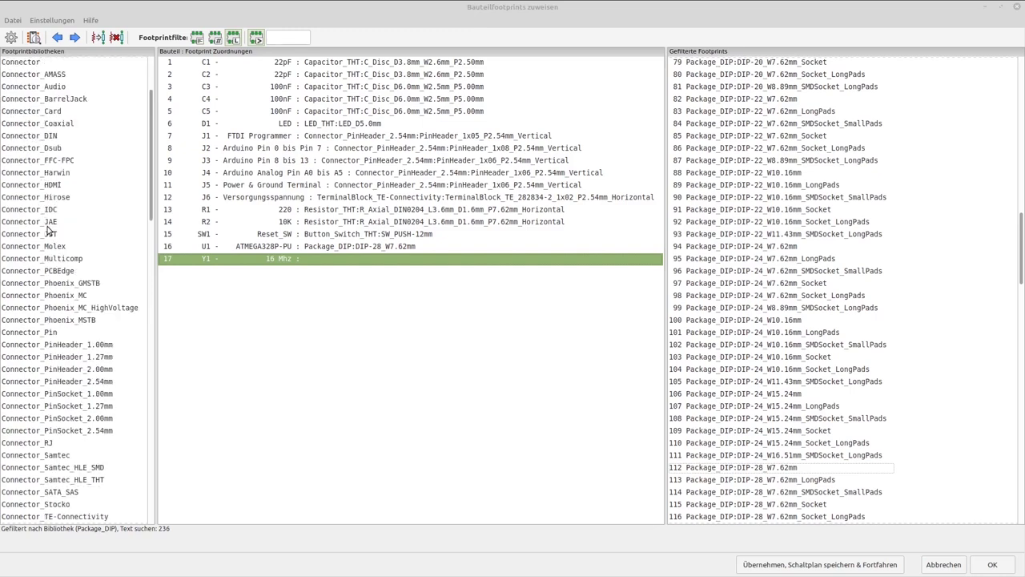
scroll(48, 230, "down", 1)
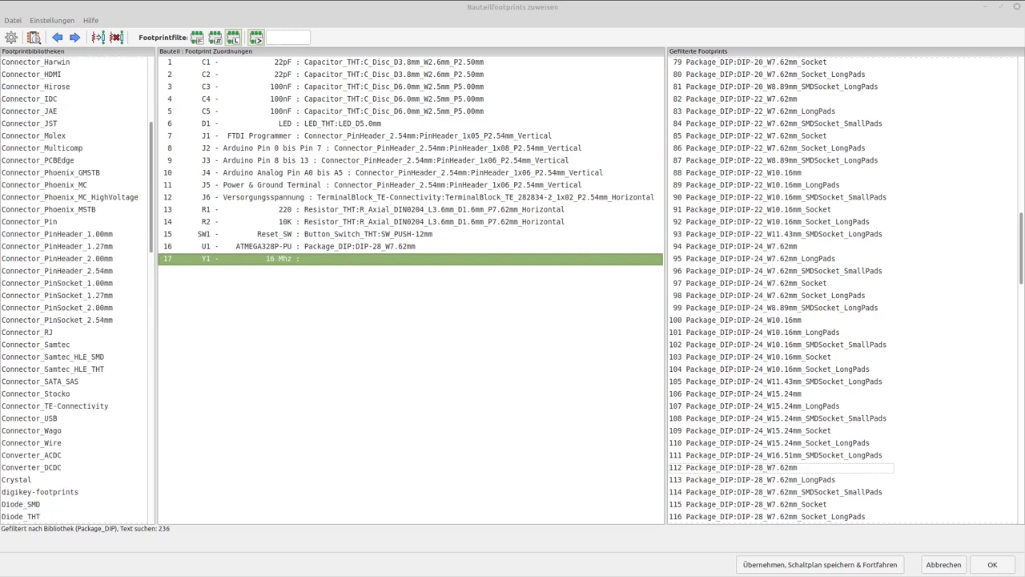
left_click(22, 480)
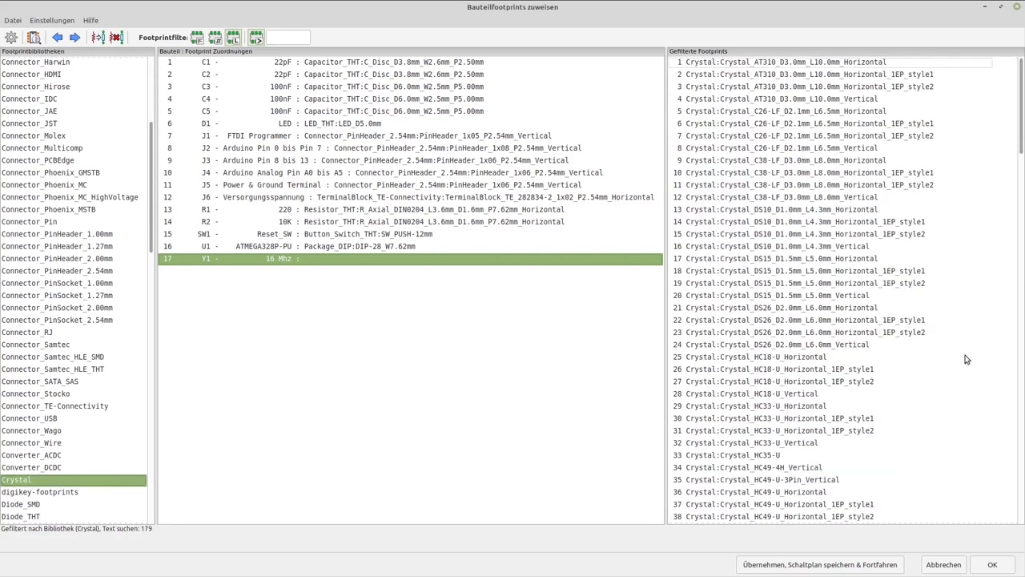
Step: Look through the HC-type crystal footprints and select Crystal_HC52-6mm_Vertical
scroll(744, 237, "down", 1)
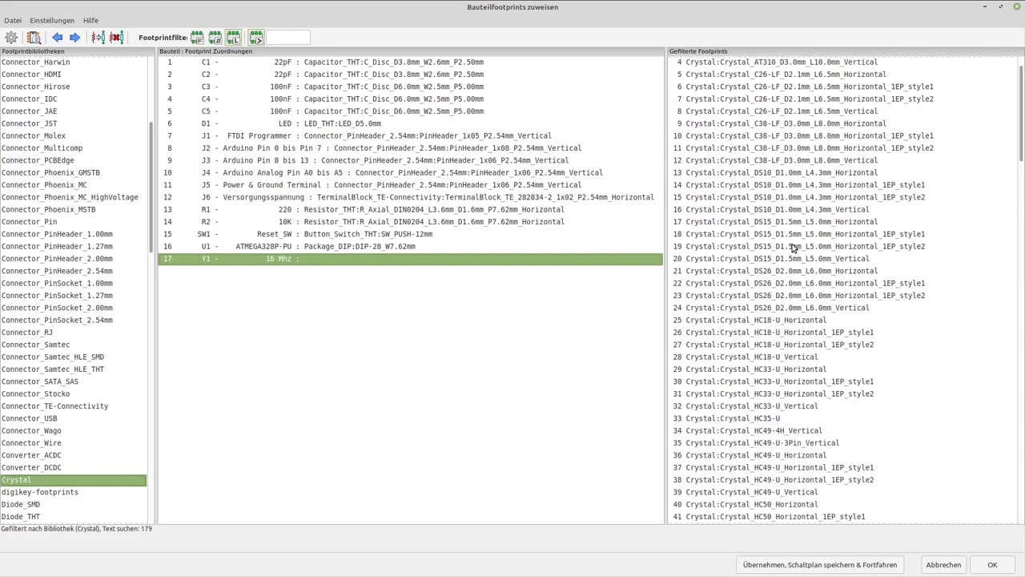
scroll(800, 289, "down", 1)
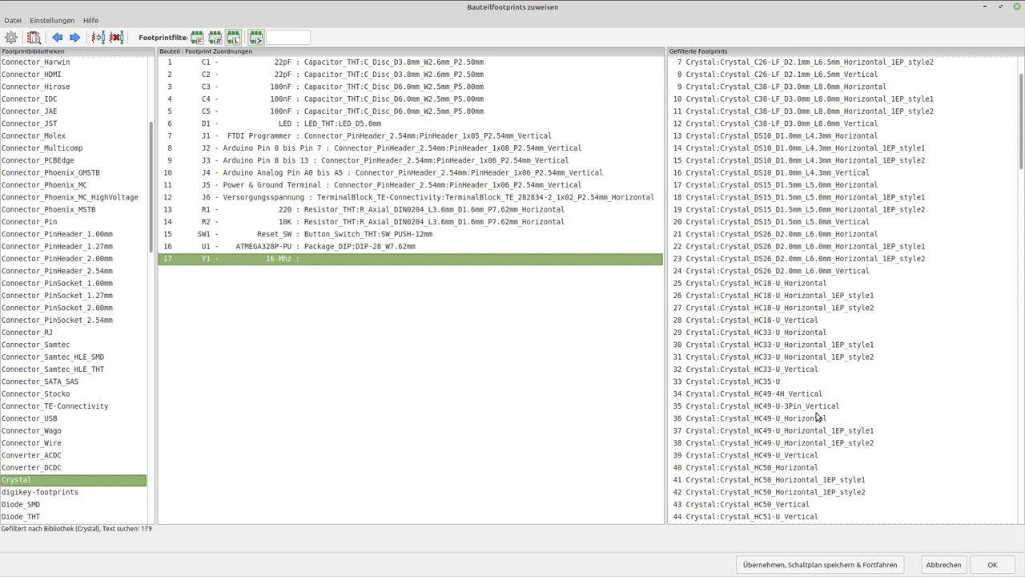
scroll(761, 445, "down", 2)
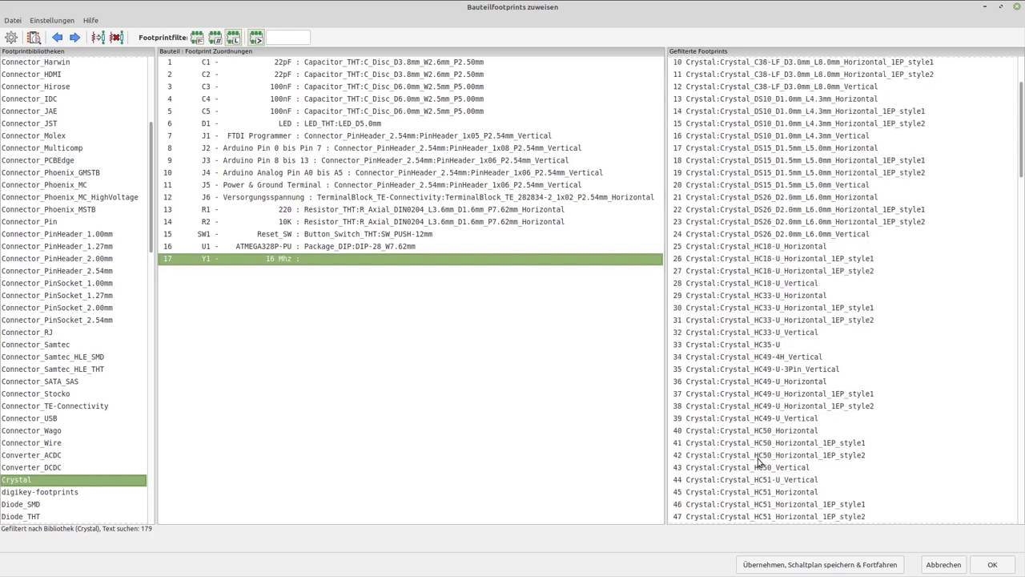
left_click(763, 496)
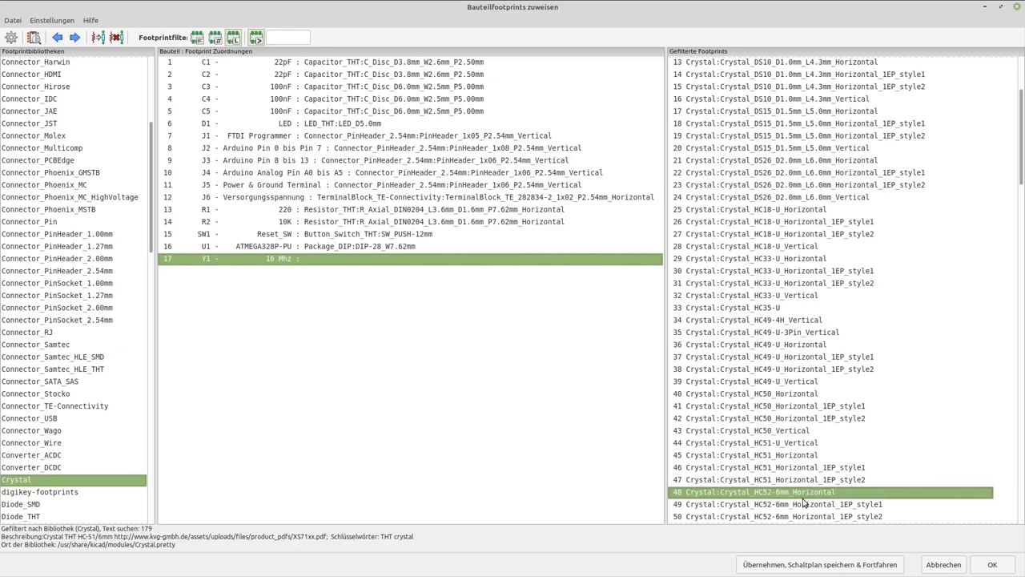
scroll(805, 500, "down", 1)
left_click(790, 493)
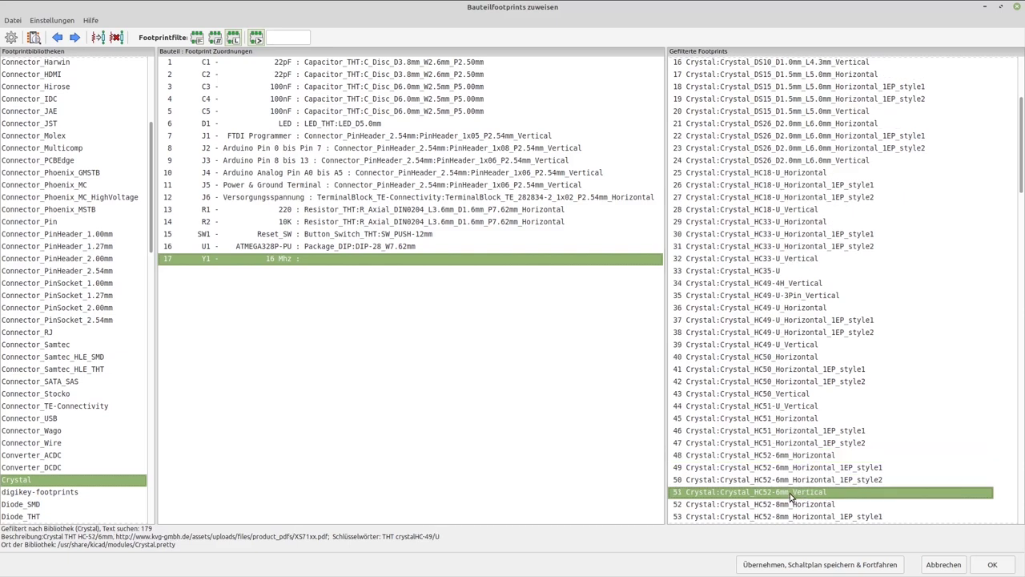
scroll(743, 492, "down", 1)
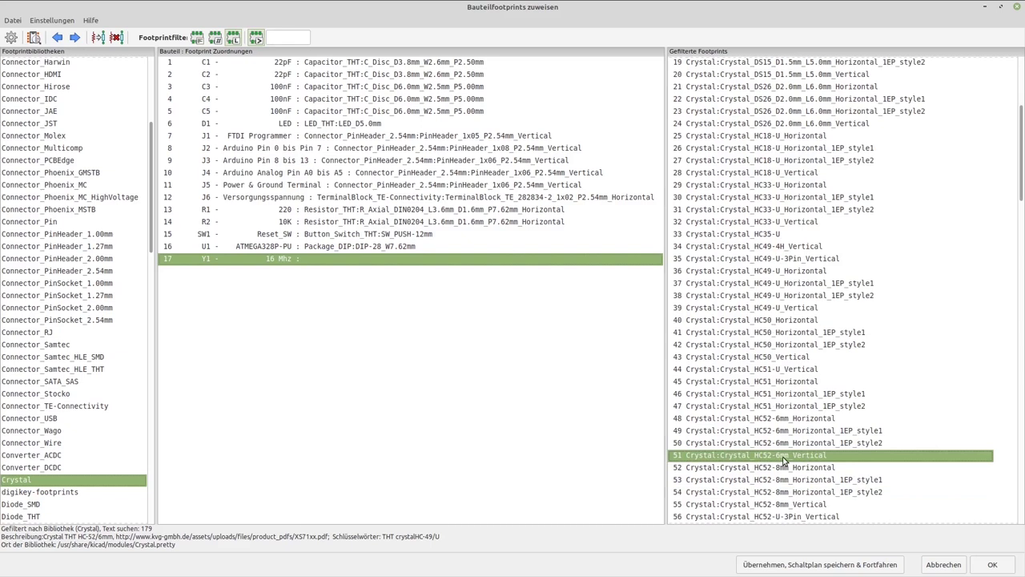
Step: Inspect the Crystal_HC52-6mm_Vertical footprint in 2D and in 3D from several angles, and assign it to Y1
left_click(34, 38)
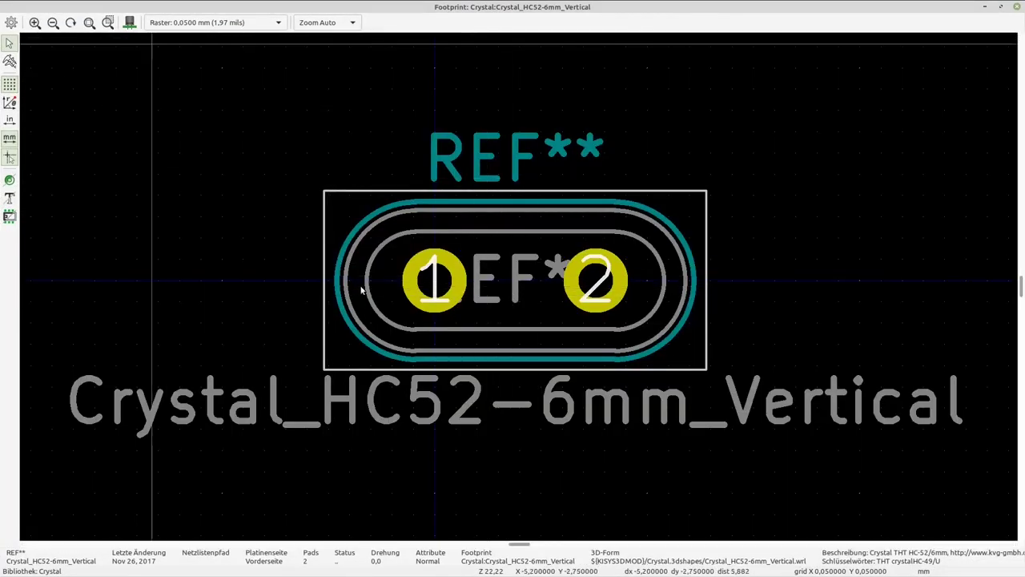
left_click(130, 22)
left_click_drag(332, 367, 337, 340)
left_click_drag(279, 268, 309, 259)
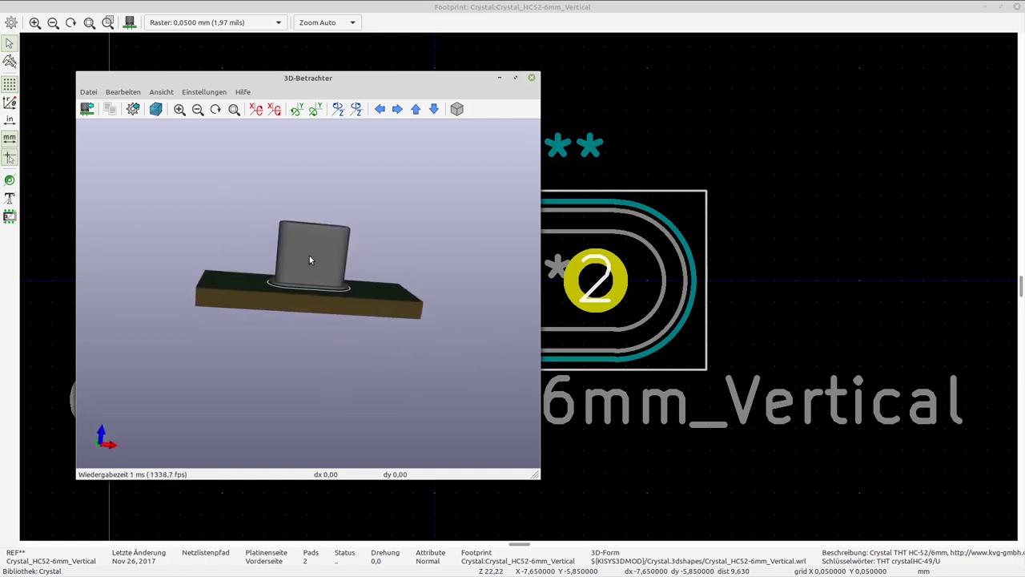
left_click_drag(287, 294, 286, 345)
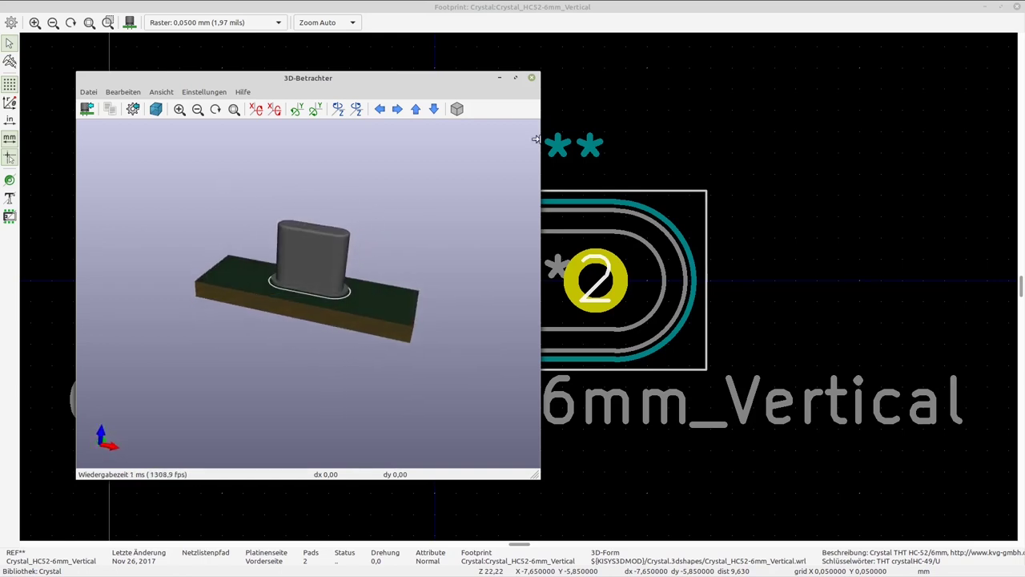
left_click(531, 77)
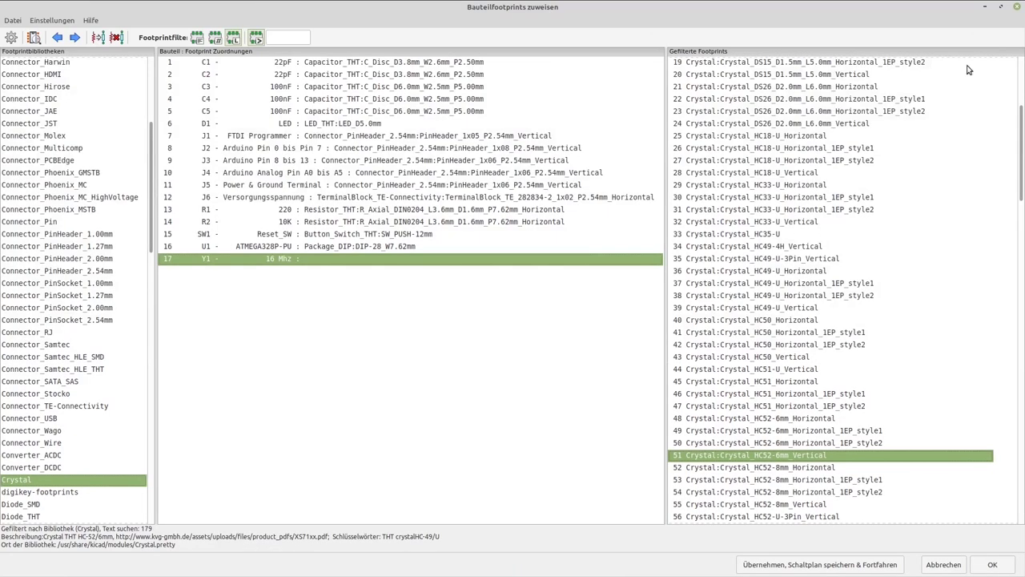
left_click(1016, 7)
double_click(706, 456)
Step: Revisit capacitor C1, browse the footprint libraries and list the Diode_SMD footprints for comparison
left_click(356, 61)
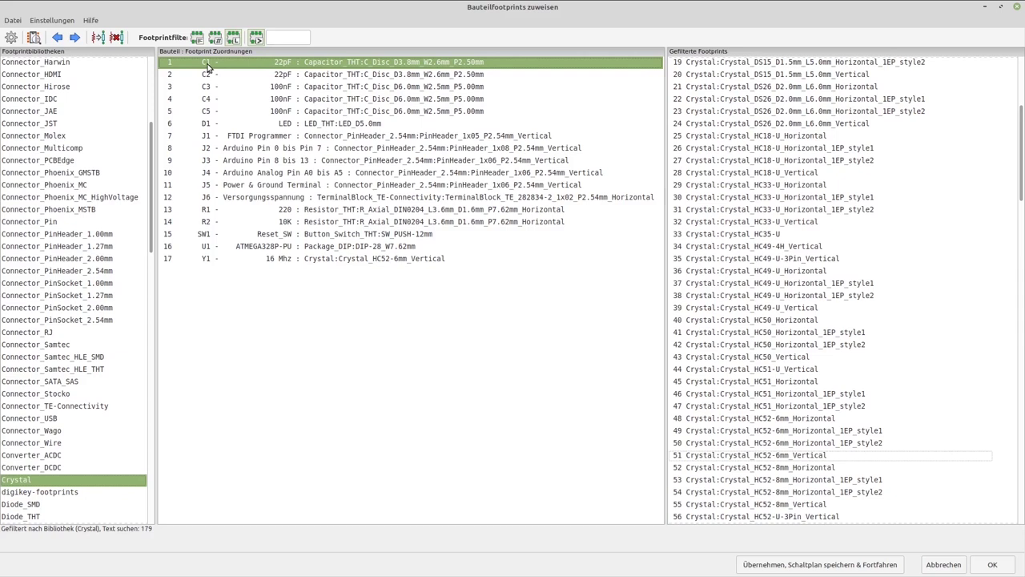
left_click(207, 140)
left_click(212, 64)
left_click_drag(149, 168, 152, 98)
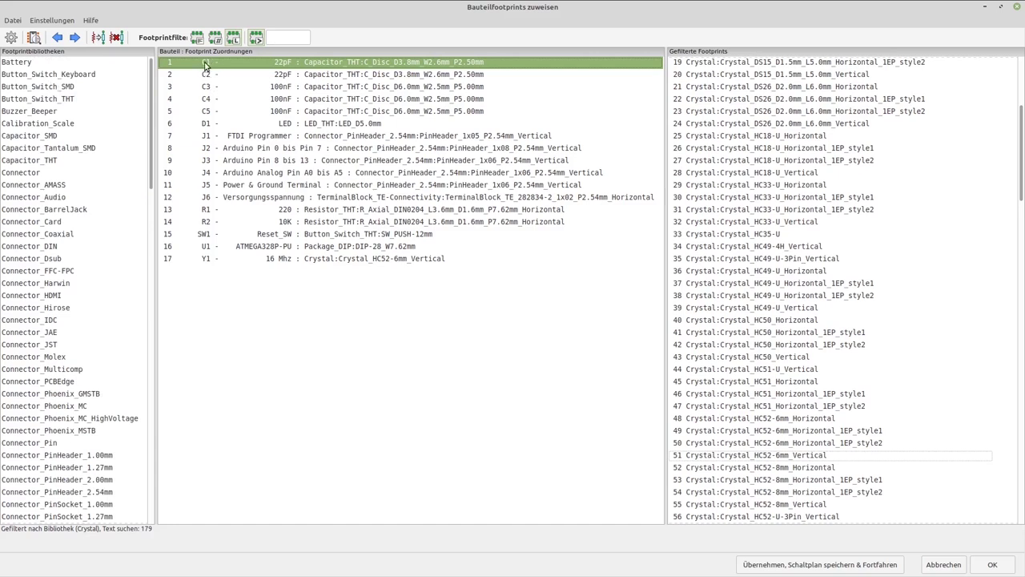
scroll(80, 352, "down", 4)
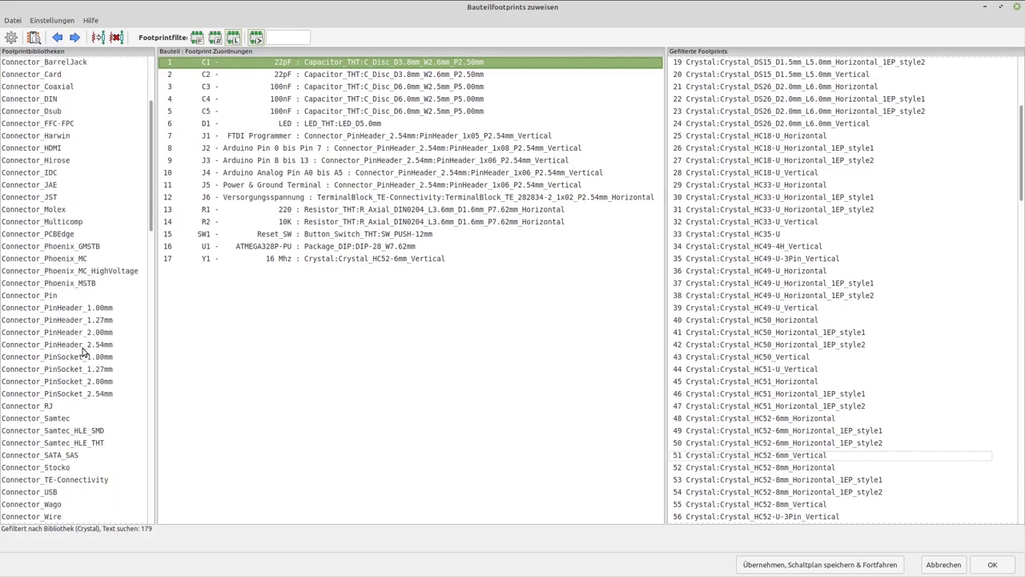
scroll(82, 350, "down", 3)
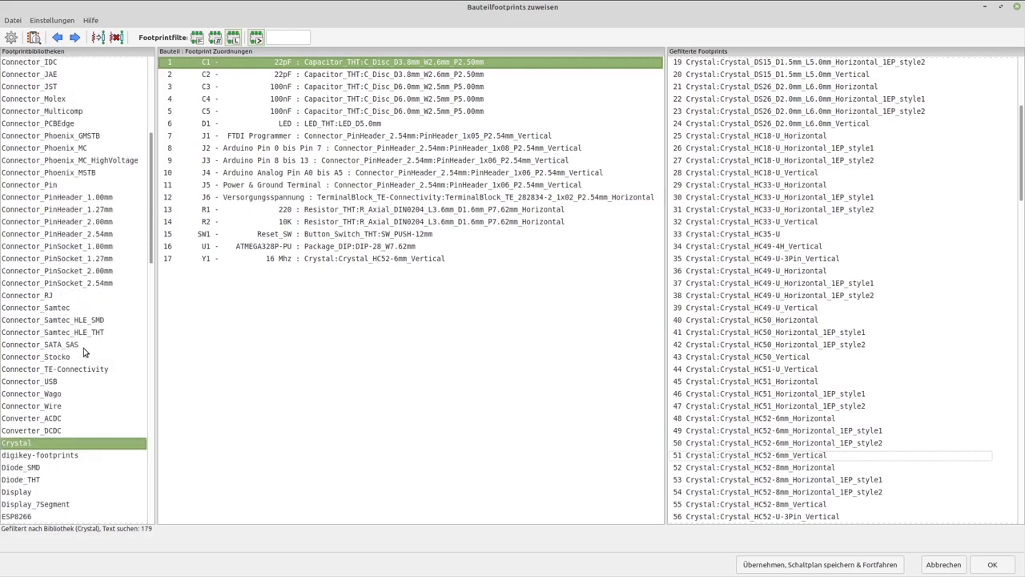
left_click(24, 470)
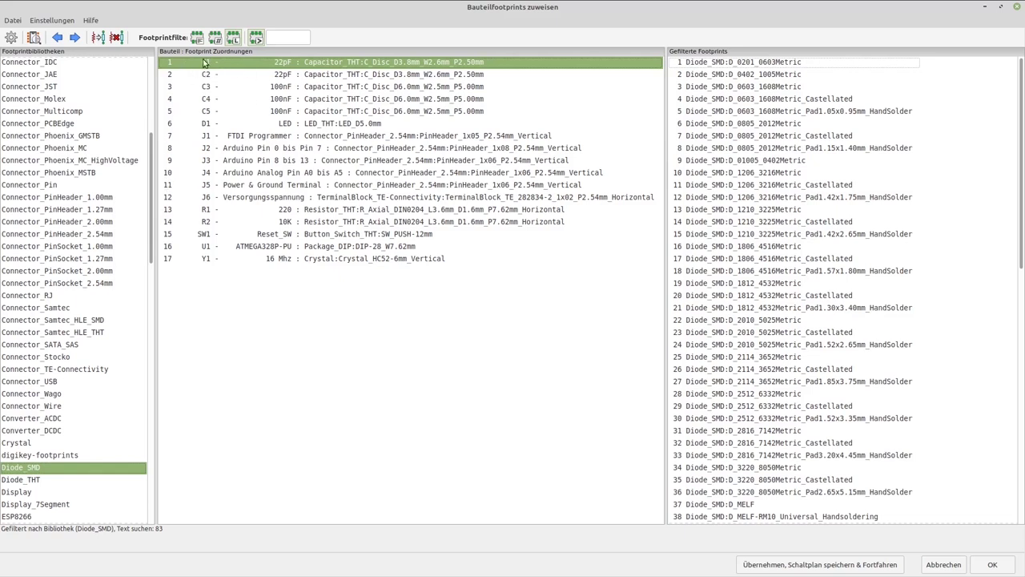
left_click_drag(154, 188, 158, 90)
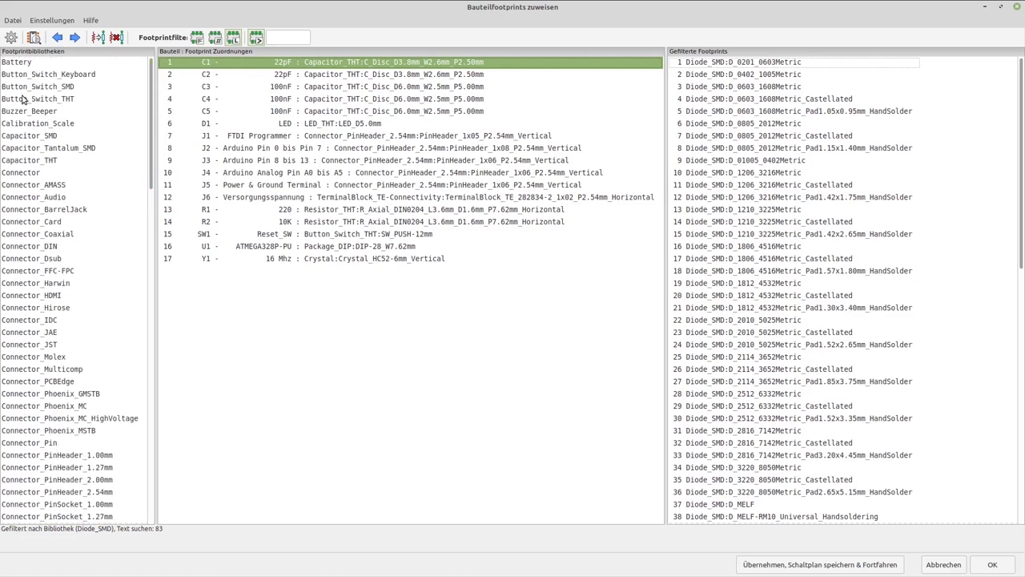
Step: Compare the footprint lists of the Connector_FFC-FPC, Capacitor_SMD and Capacitor_THT libraries for capacitor C1
left_click(36, 272)
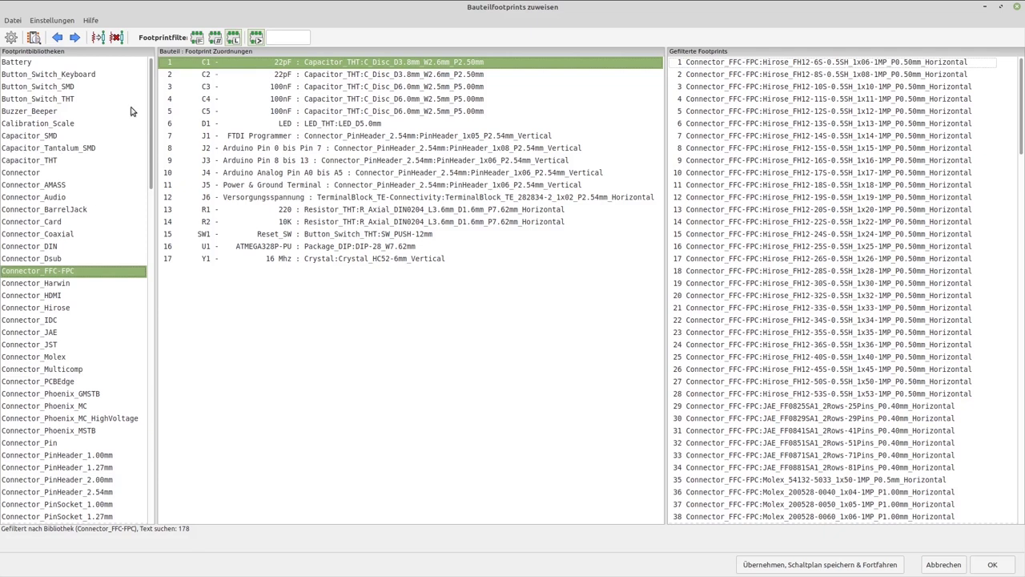
left_click(24, 140)
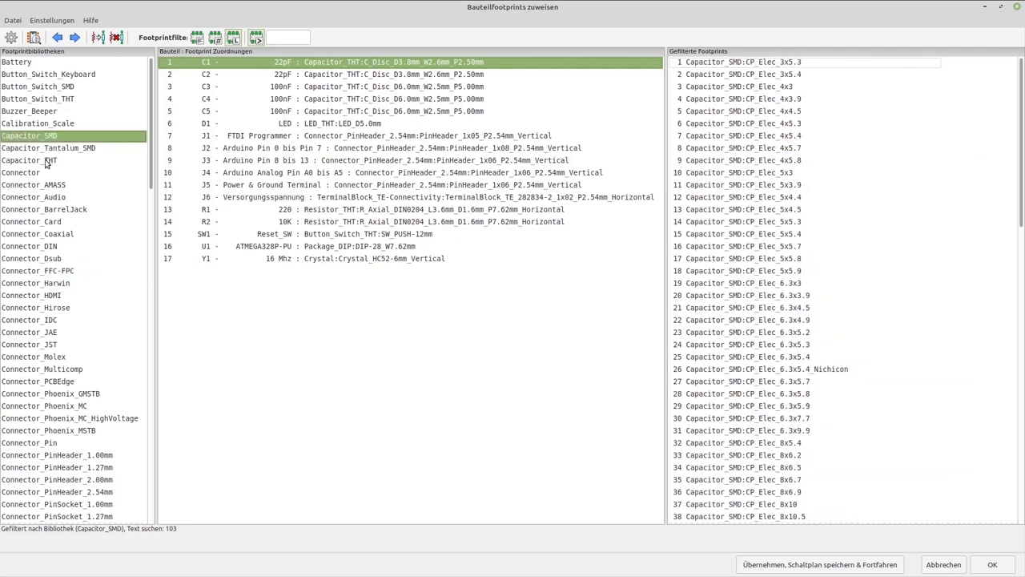
left_click(46, 162)
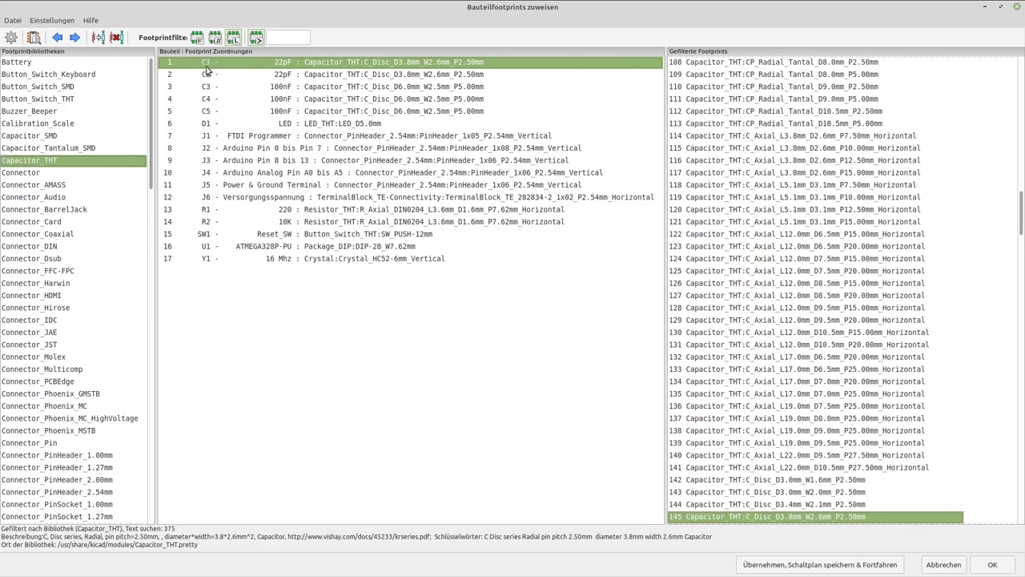
left_click(55, 138)
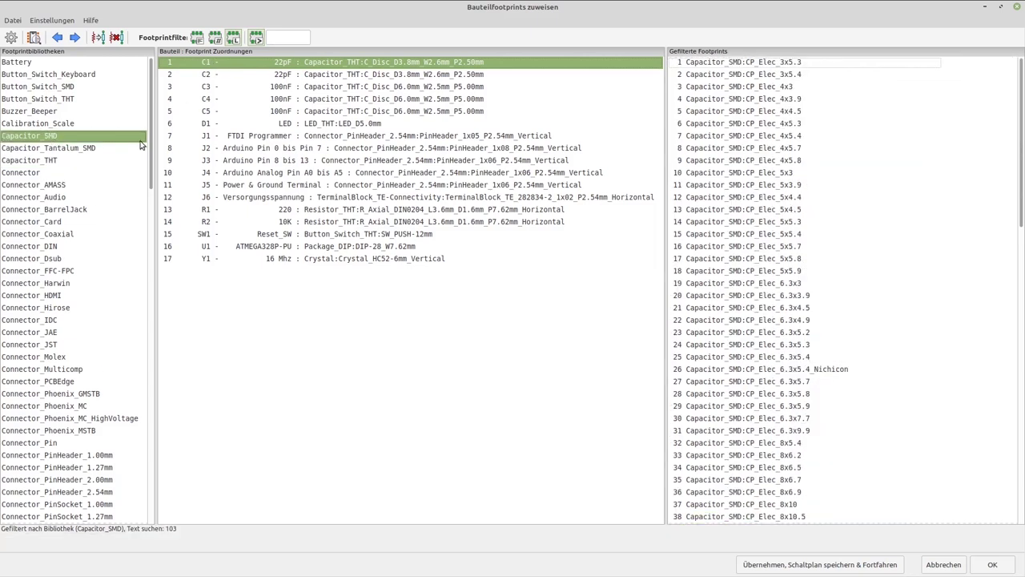
left_click(50, 161)
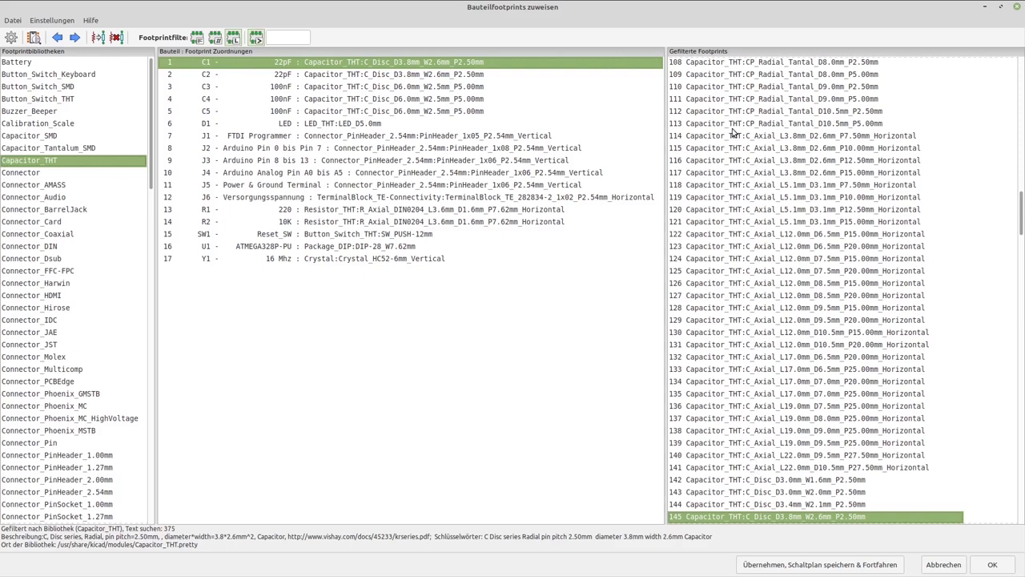
Step: Look through the Capacitor_THT list from the CP_Axial footprints onward and select C_Axial_L3.8mm_D2.6mm_P7.50mm_Horizontal
scroll(801, 161, "up", 20)
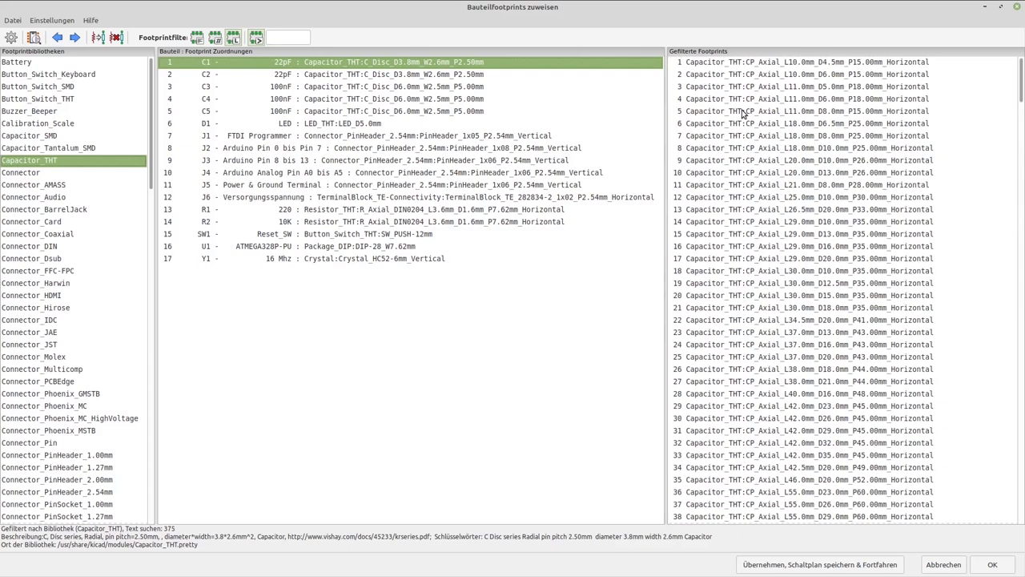
left_click(709, 64)
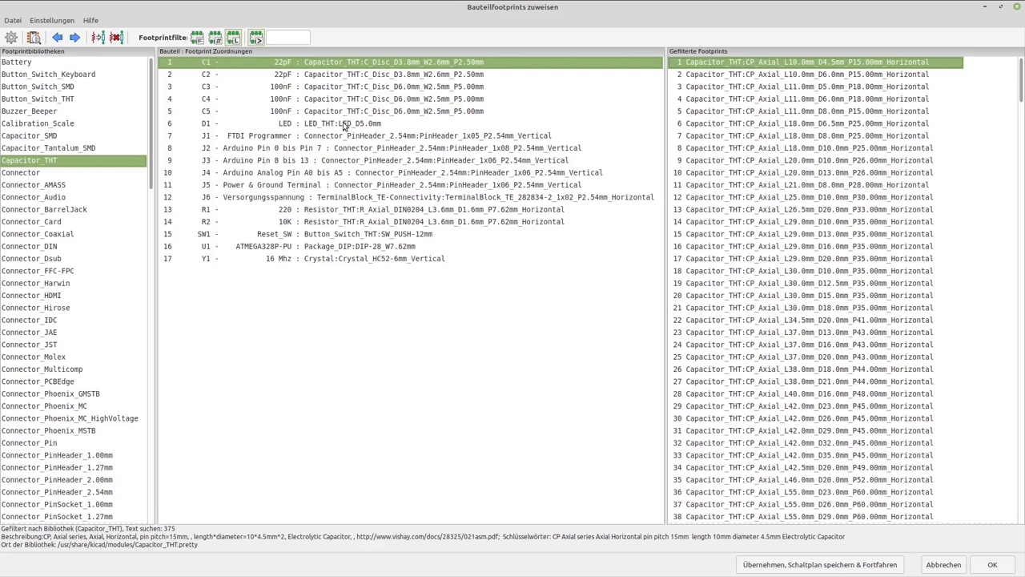
scroll(771, 208, "down", 7)
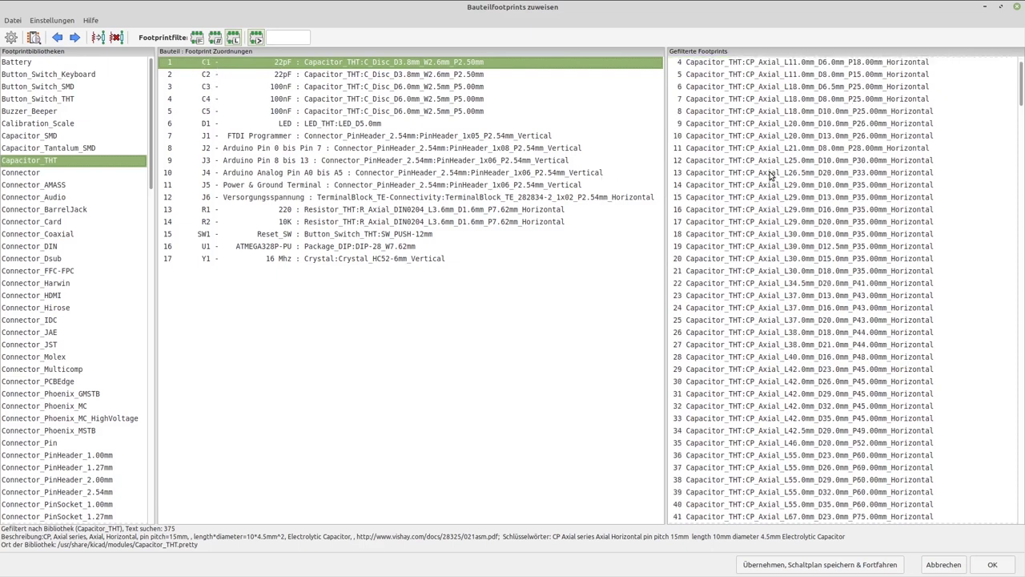
scroll(753, 453, "down", 10)
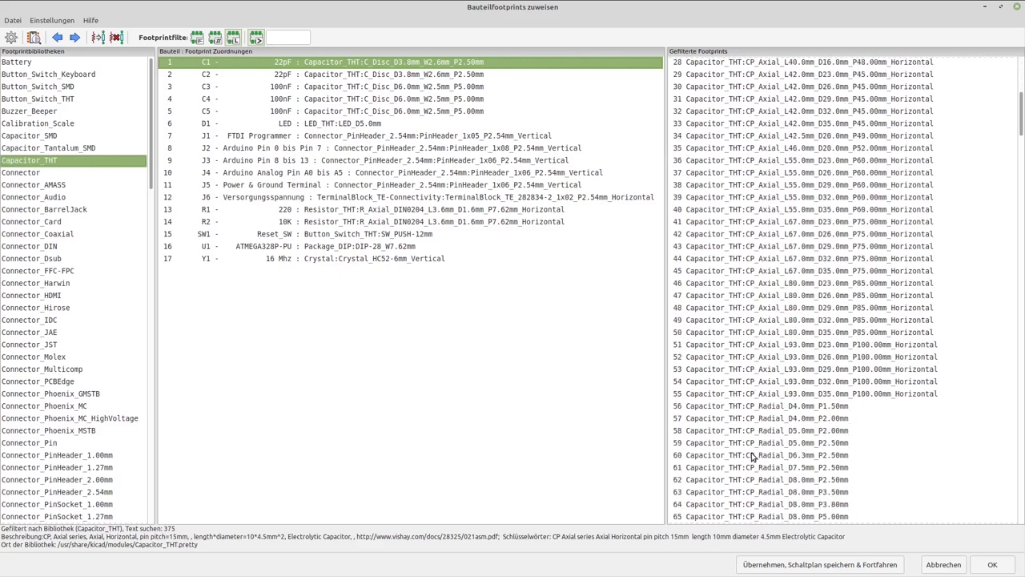
scroll(753, 453, "down", 10)
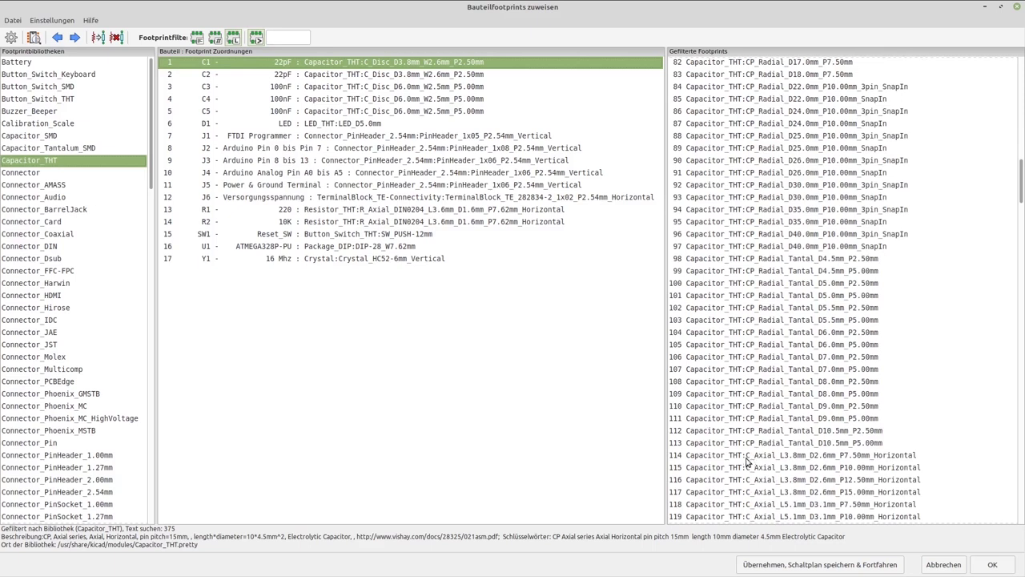
left_click(746, 457)
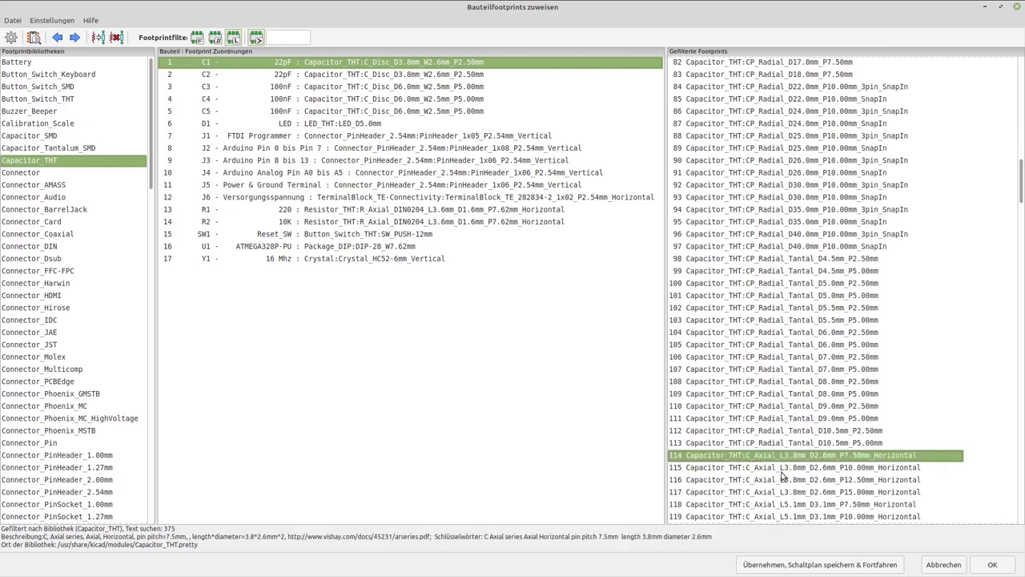
scroll(782, 414, "down", 1)
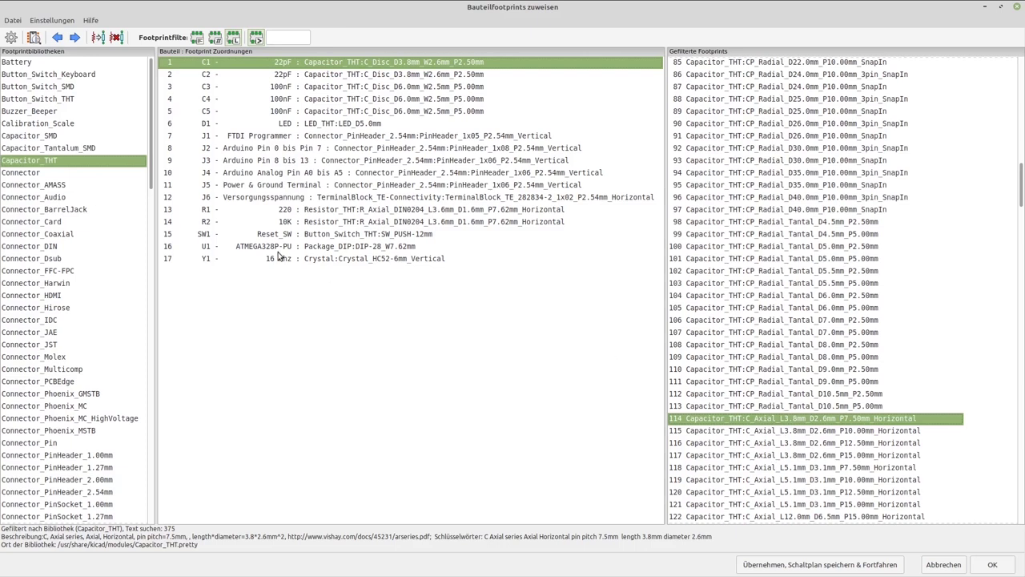
Step: Inspect the C_Axial_L3.8mm_D2.6mm_P7.50mm_Horizontal footprint in 2D and from several angles in 3D, and close both views
left_click(34, 38)
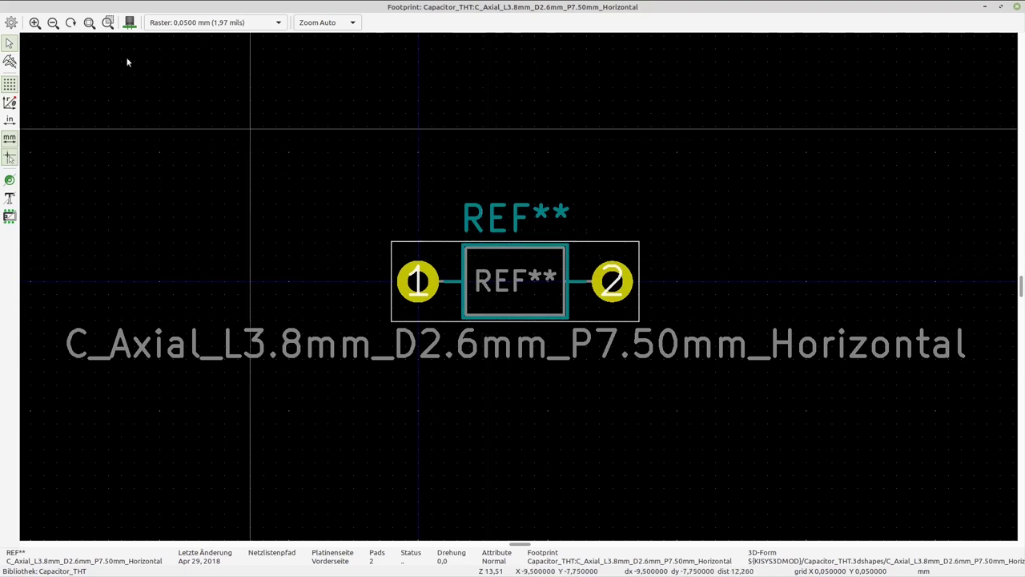
left_click(130, 22)
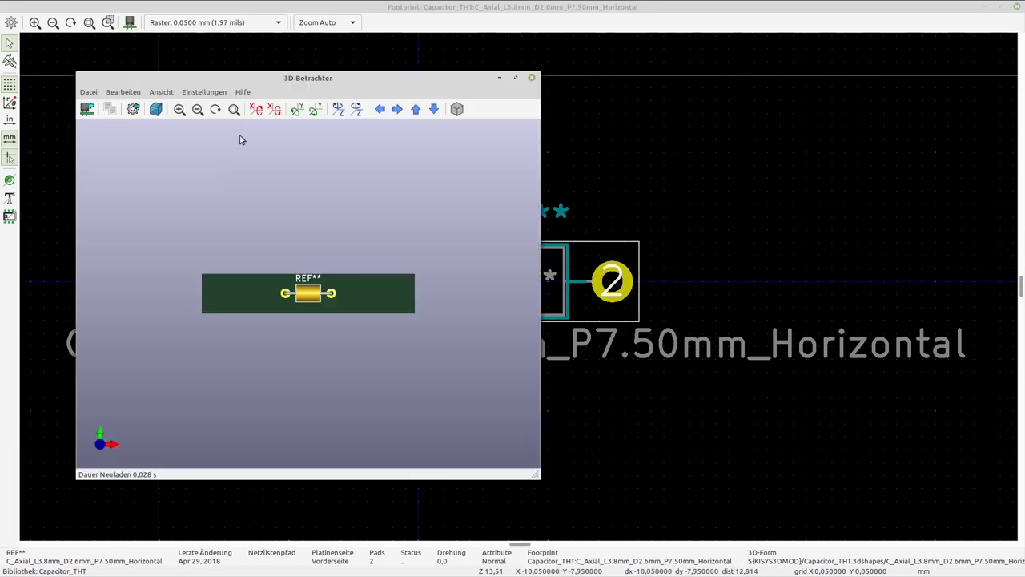
left_click_drag(314, 214, 352, 288)
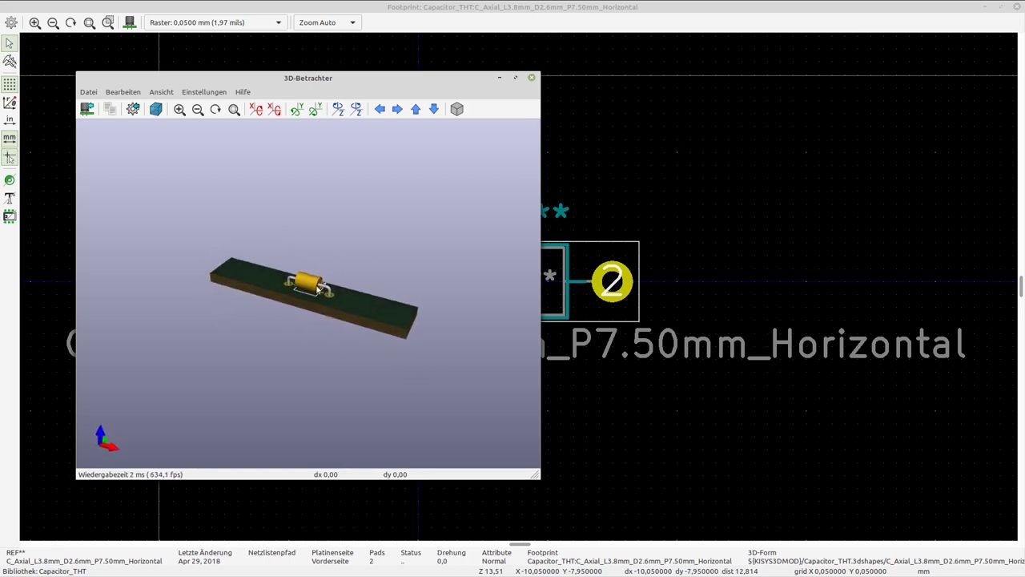
scroll(318, 290, "up", 5)
left_click_drag(206, 192, 259, 259)
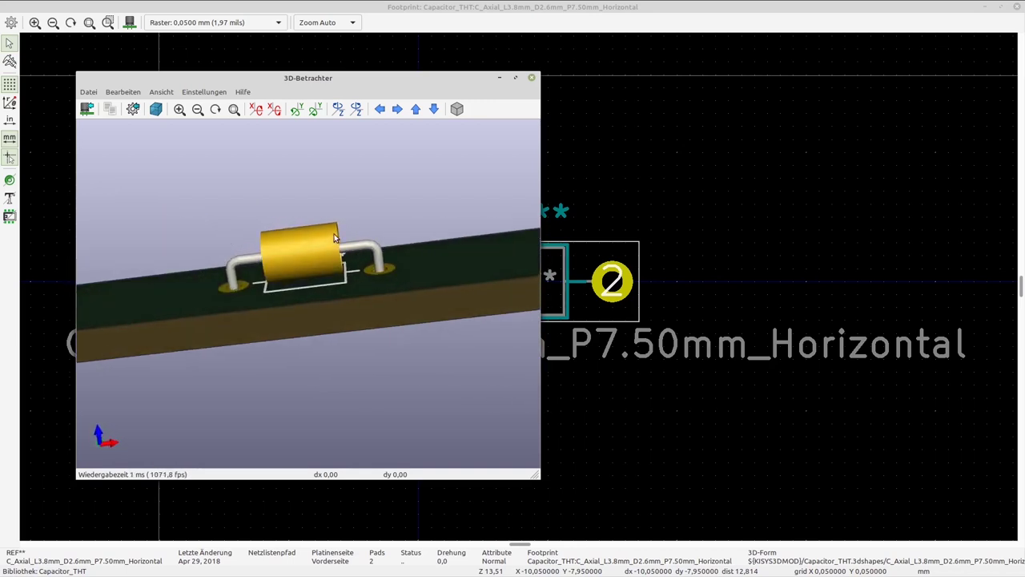
left_click(531, 80)
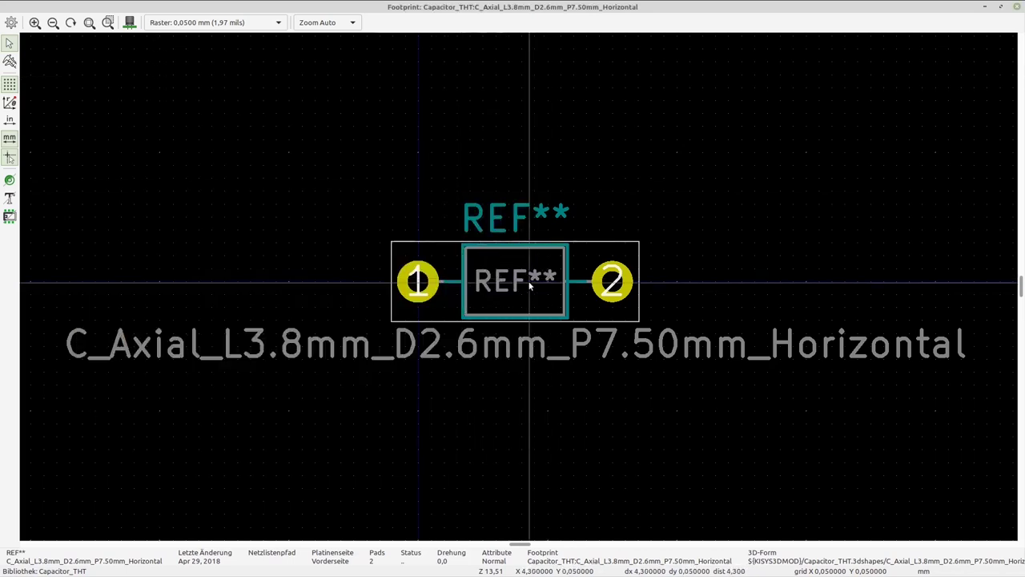
left_click(1017, 10)
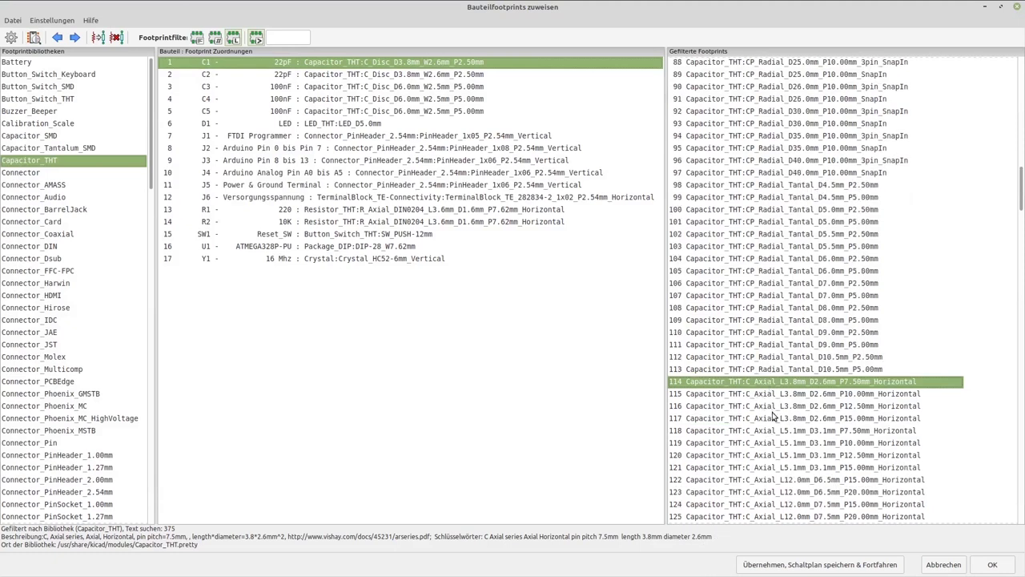
Step: Browse past the axial capacitor footprints and select C_Disc_D3.0mm_W1.6mm_P2.50mm
scroll(772, 413, "down", 1)
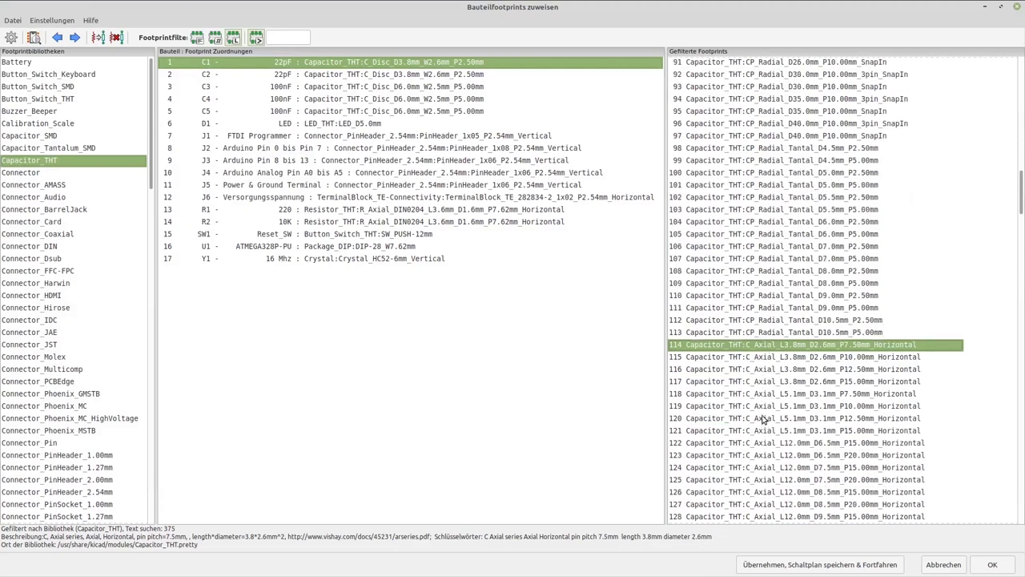
left_click(768, 383)
left_click(764, 407)
scroll(766, 432, "down", 7)
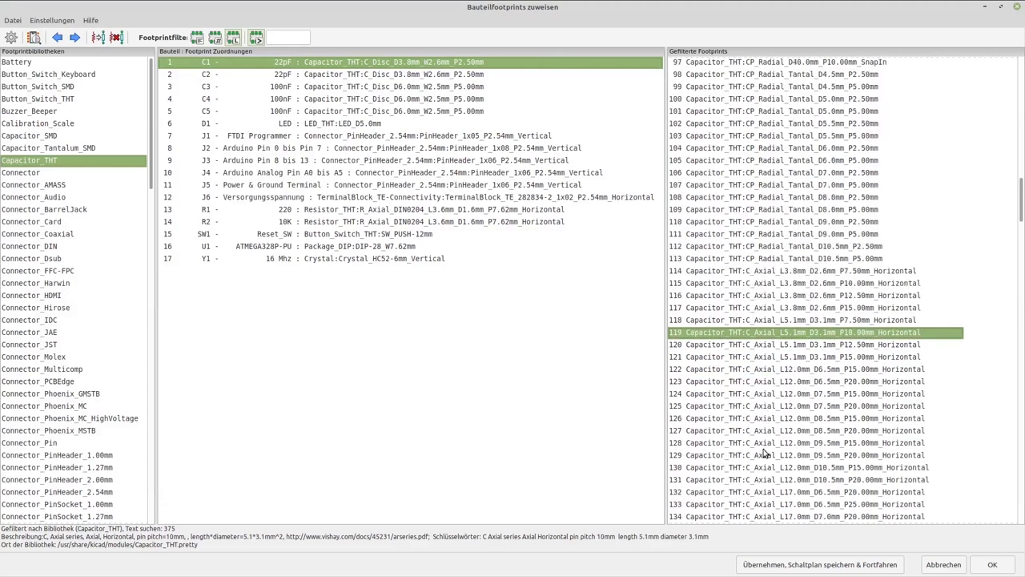
left_click(761, 431)
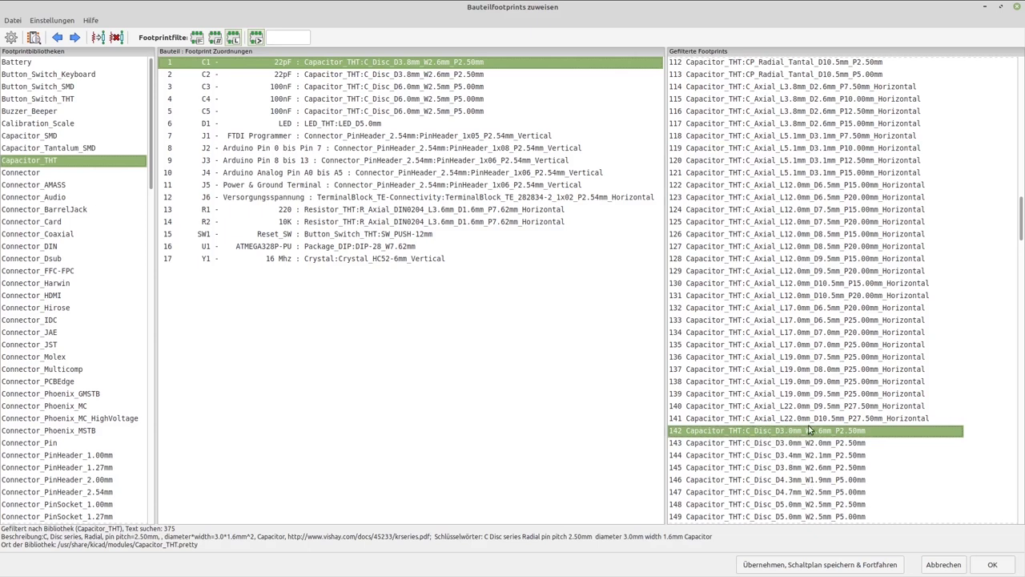
Step: View the C_Disc_D3.0mm_W1.6mm_P2.50mm footprint in 2D and rotated in 3D, and bring the covered 3D viewer back to the front
left_click(34, 37)
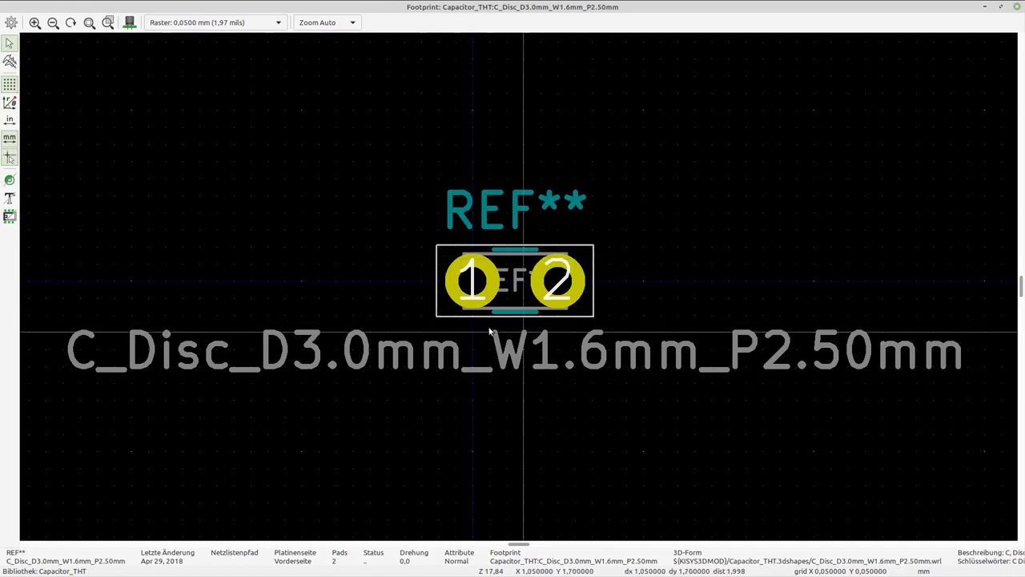
left_click(129, 23)
left_click_drag(292, 360, 336, 245)
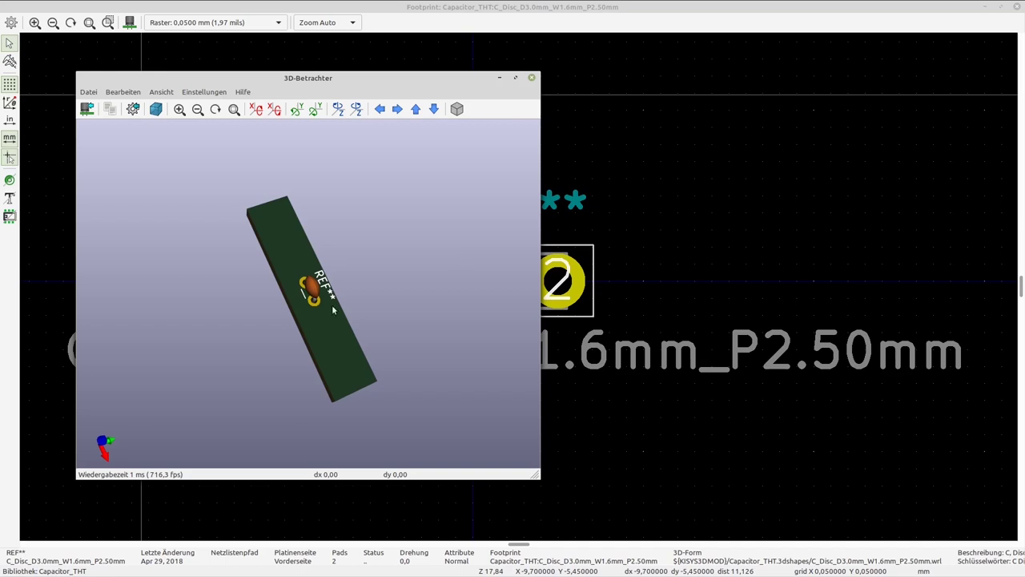
left_click_drag(296, 76, 474, 78)
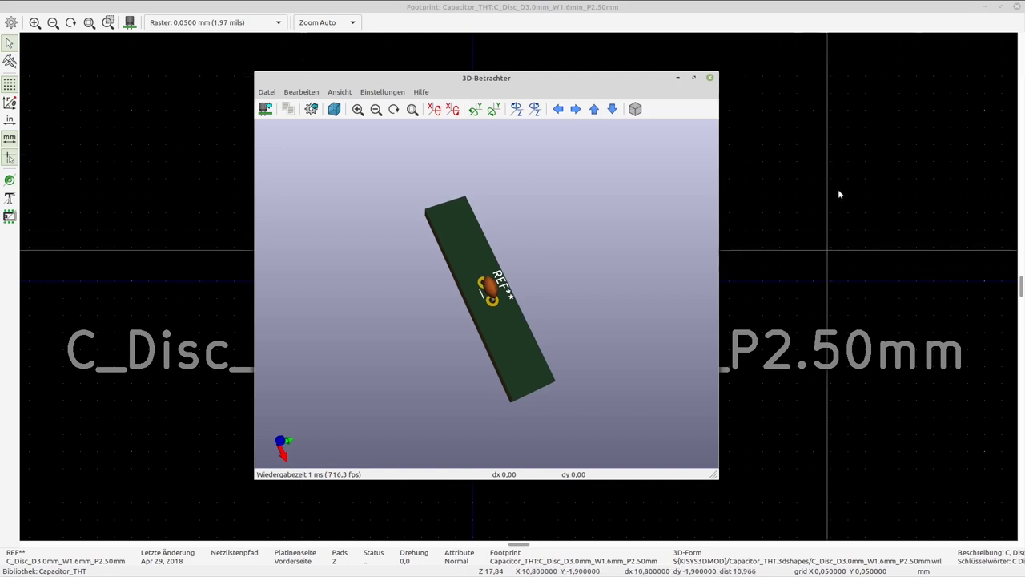
left_click_drag(533, 78, 417, 77)
left_click(145, 217)
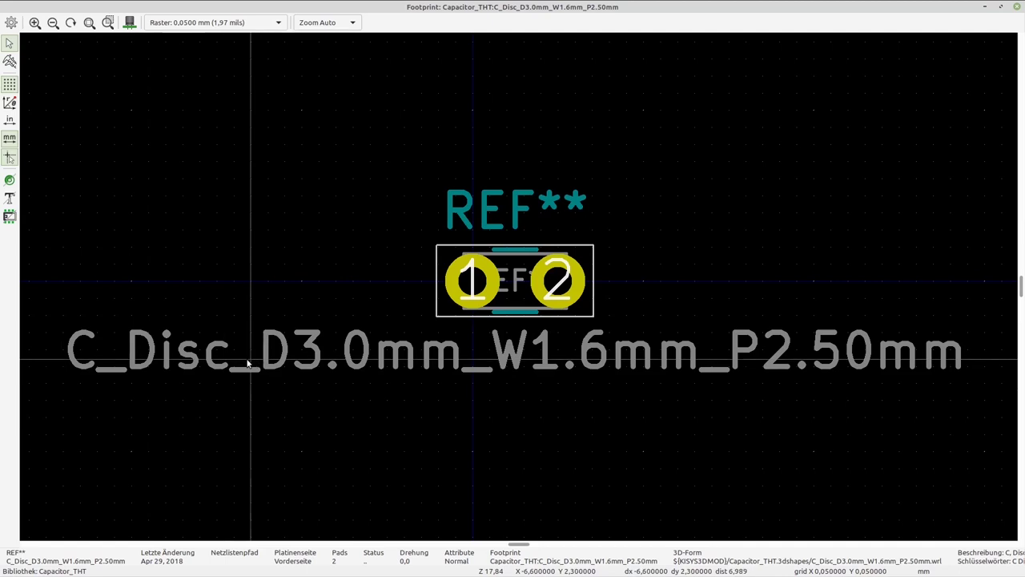
key("alt+3")
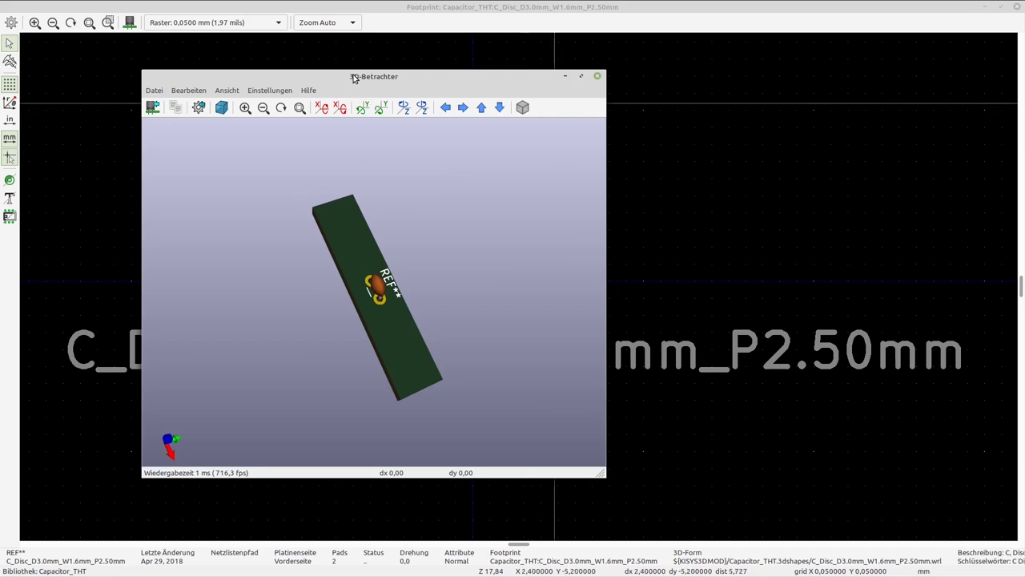
Step: Set the 3D viewer window to stay always in the foreground and test it against the footprint window
right_click(427, 78)
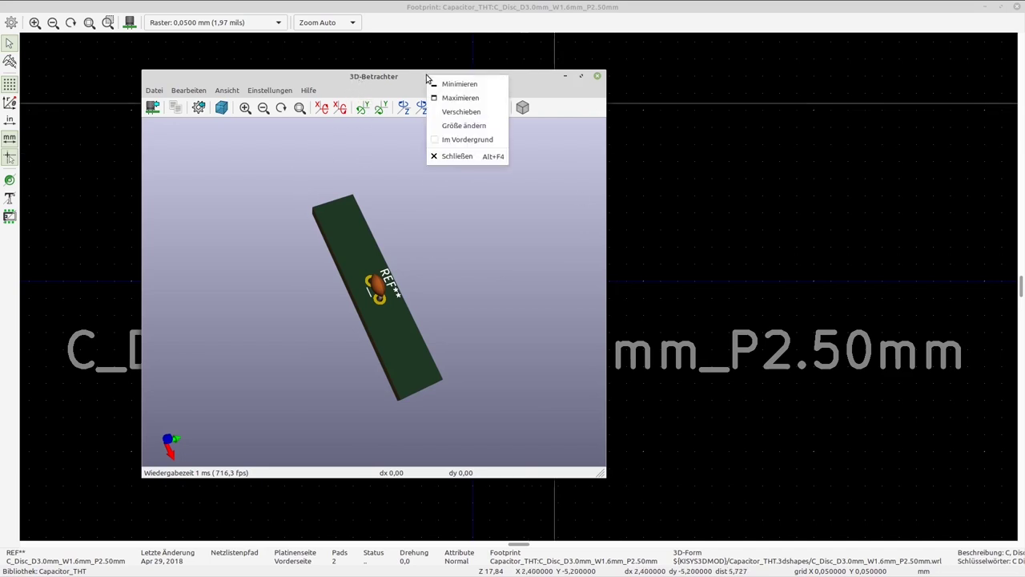
left_click(464, 140)
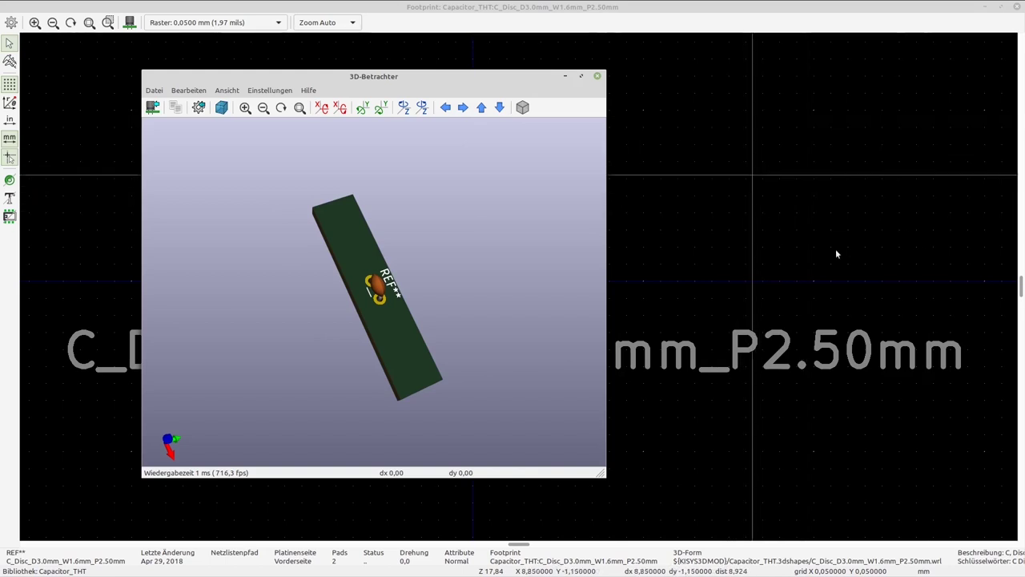
left_click(989, 18)
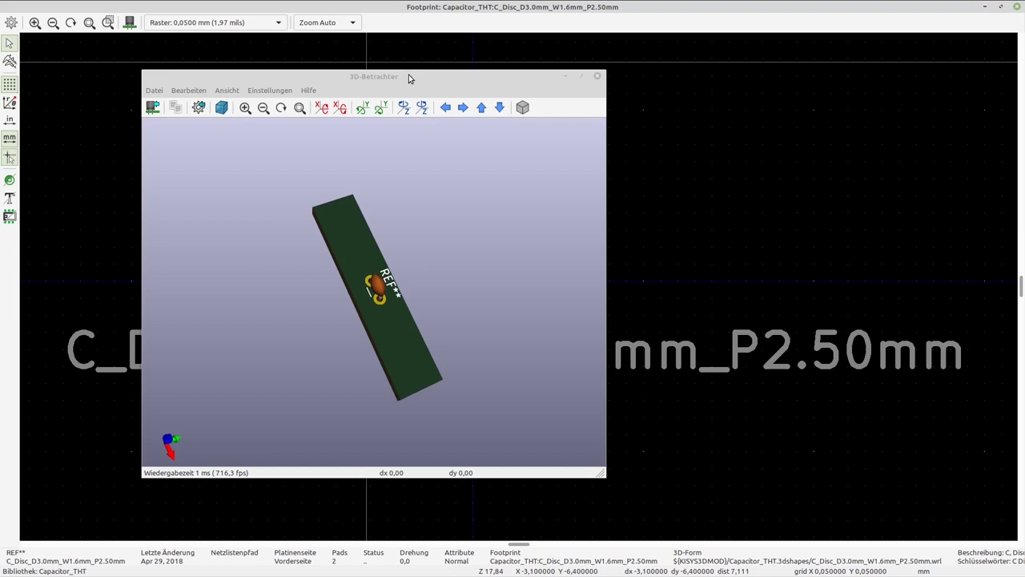
right_click(450, 78)
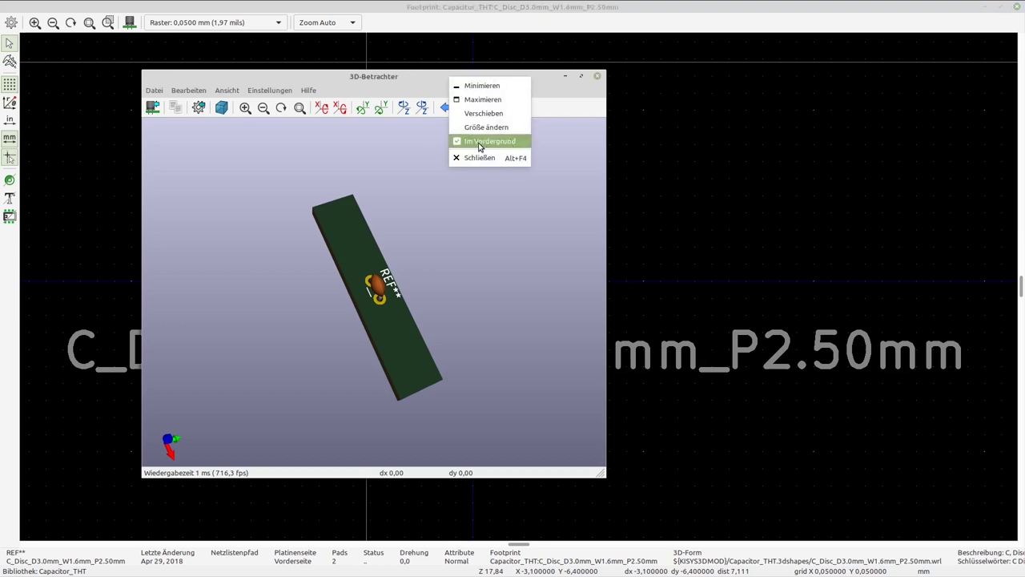
left_click(651, 197)
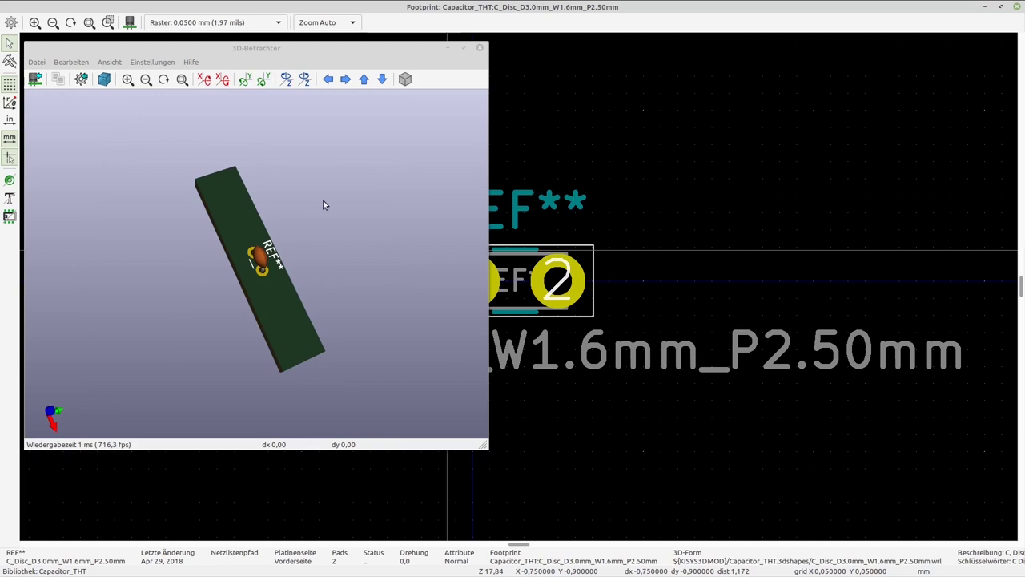
right_click(314, 49)
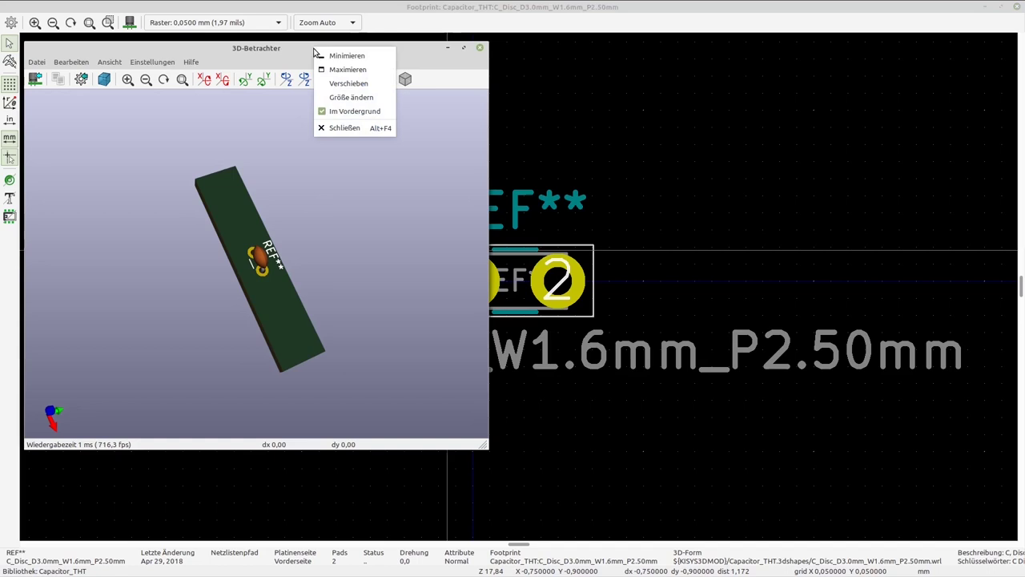
left_click(376, 193)
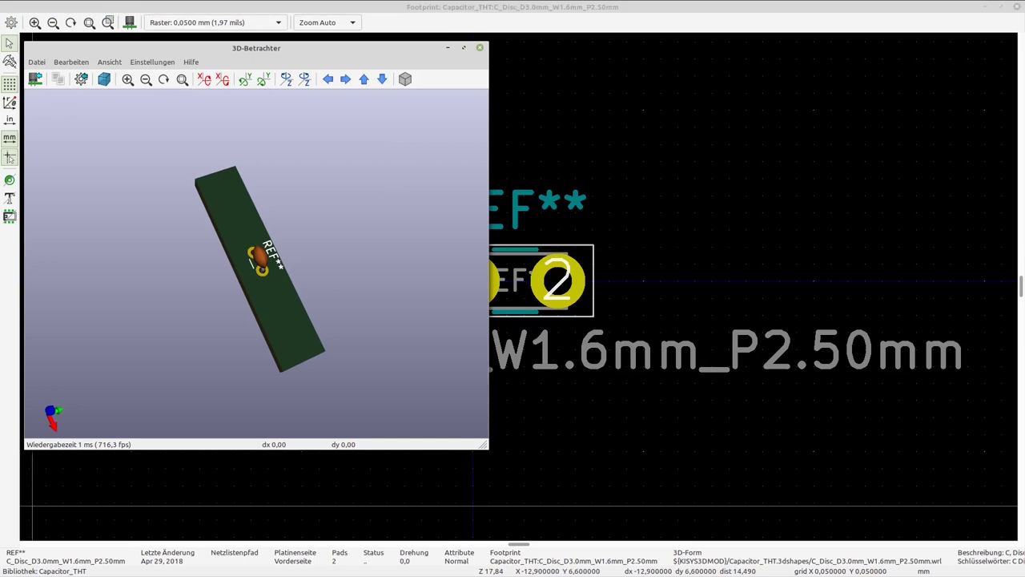
Step: Switch to the browser, search Google for "always on top download windows 10" and open the Always On Top 1.0 download page
key("alt+Tab")
left_click_drag(257, 48, 785, 332)
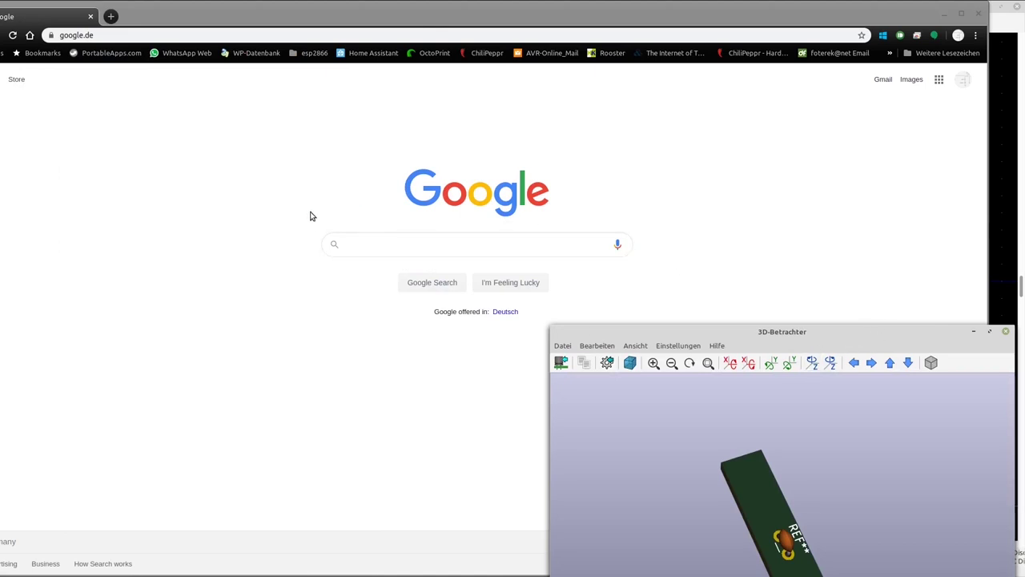
left_click(382, 245)
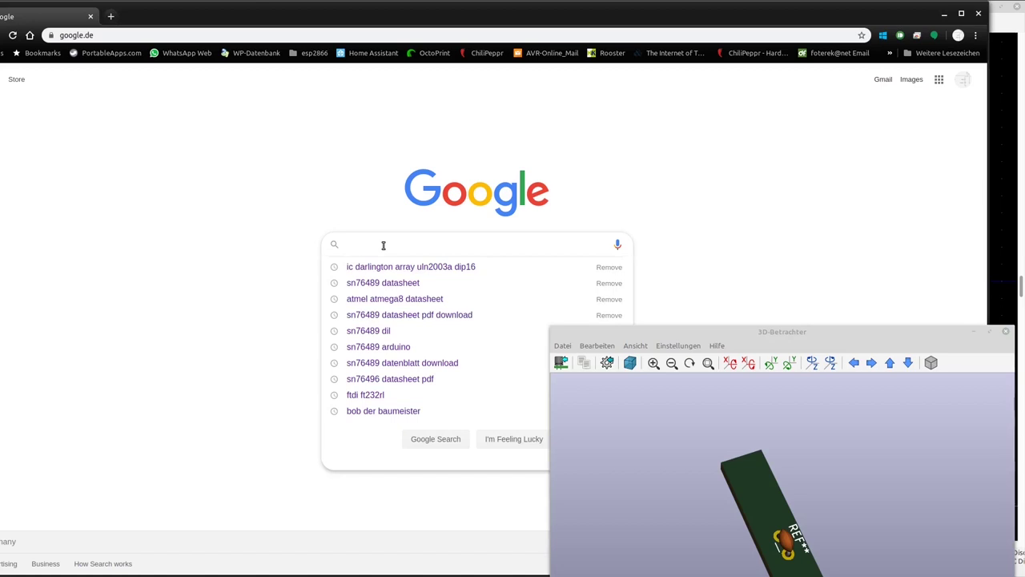
type("Allwa")
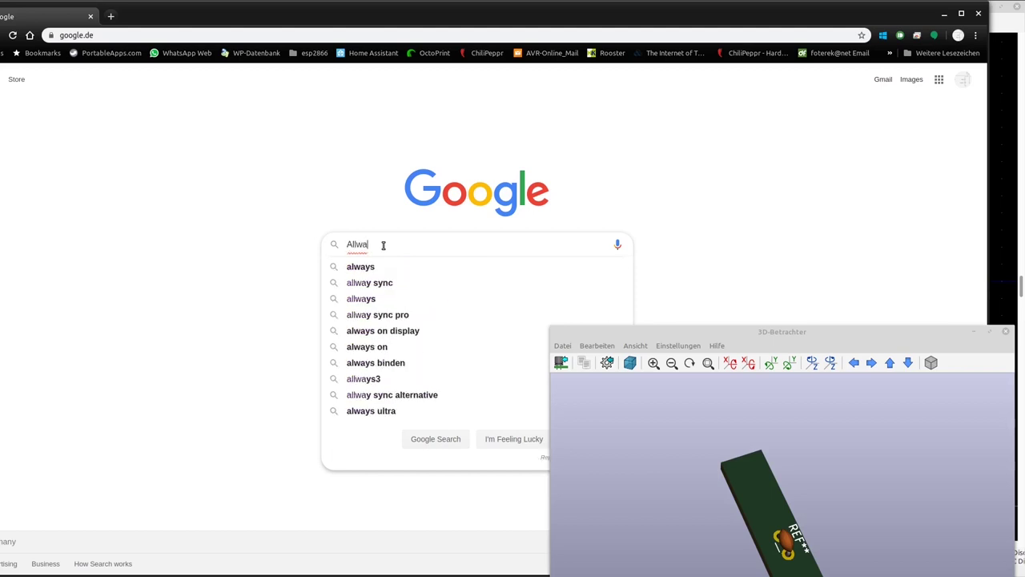
type("ys on Top")
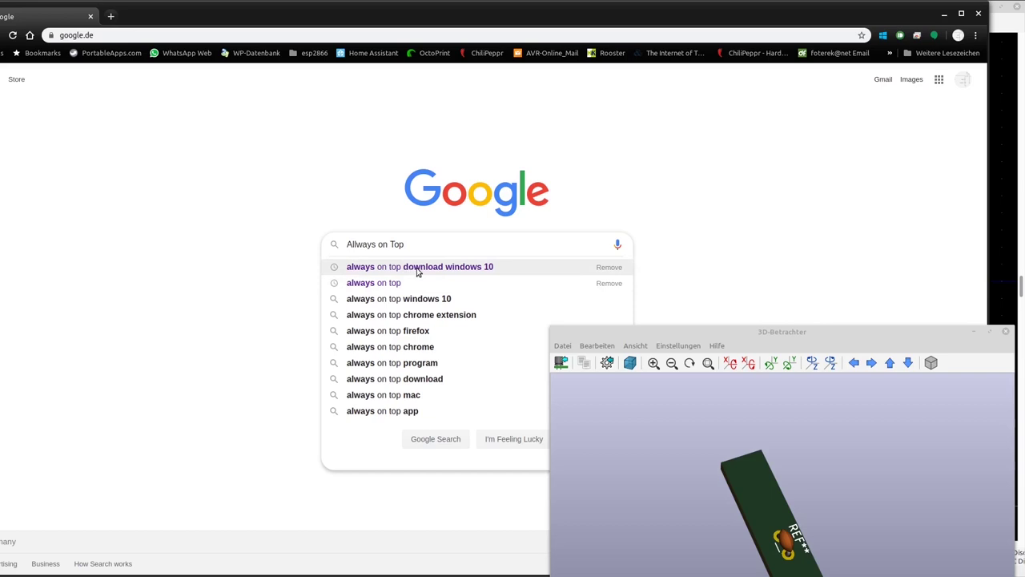
left_click(462, 272)
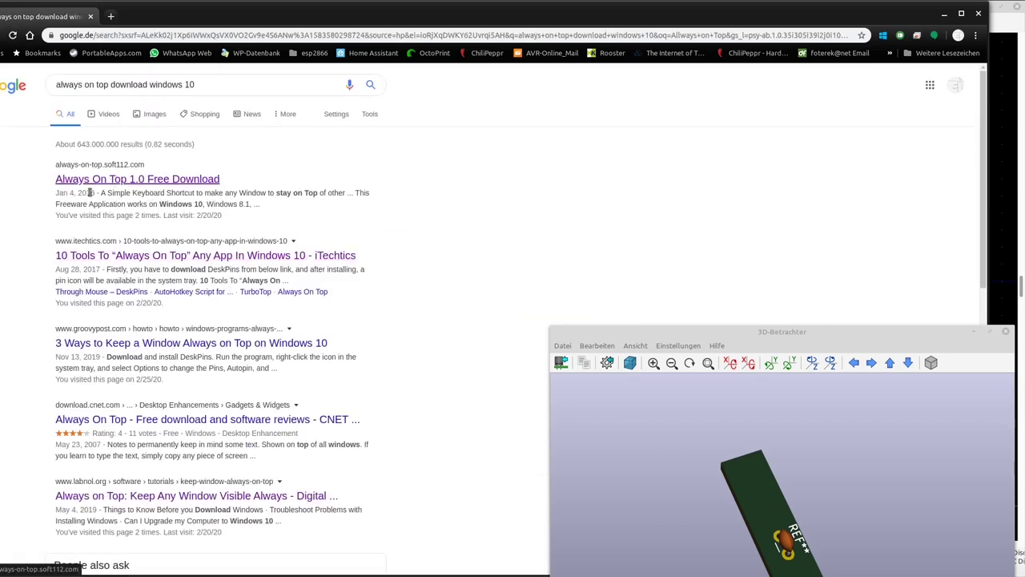
left_click(144, 179)
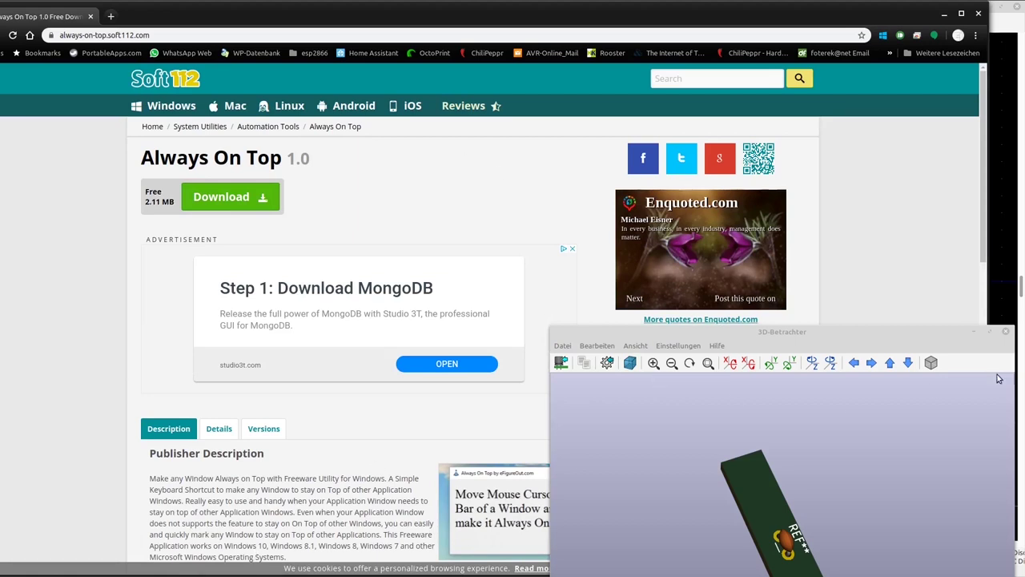
Step: Test the 3D viewer's always-in-foreground behaviour by placing it over the browser page and activating the browser behind it
left_click_drag(795, 333, 458, 143)
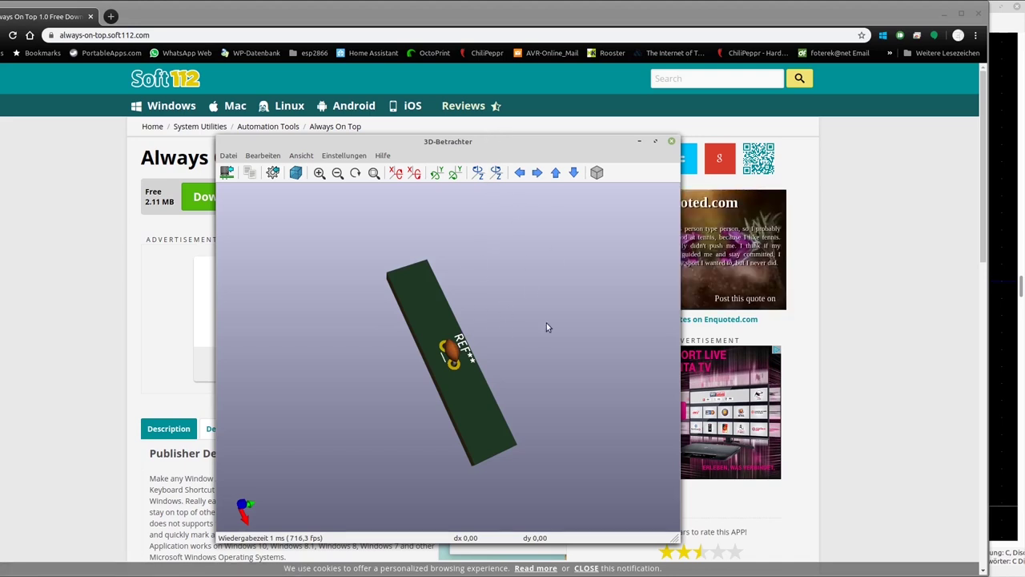
left_click_drag(479, 146, 323, 137)
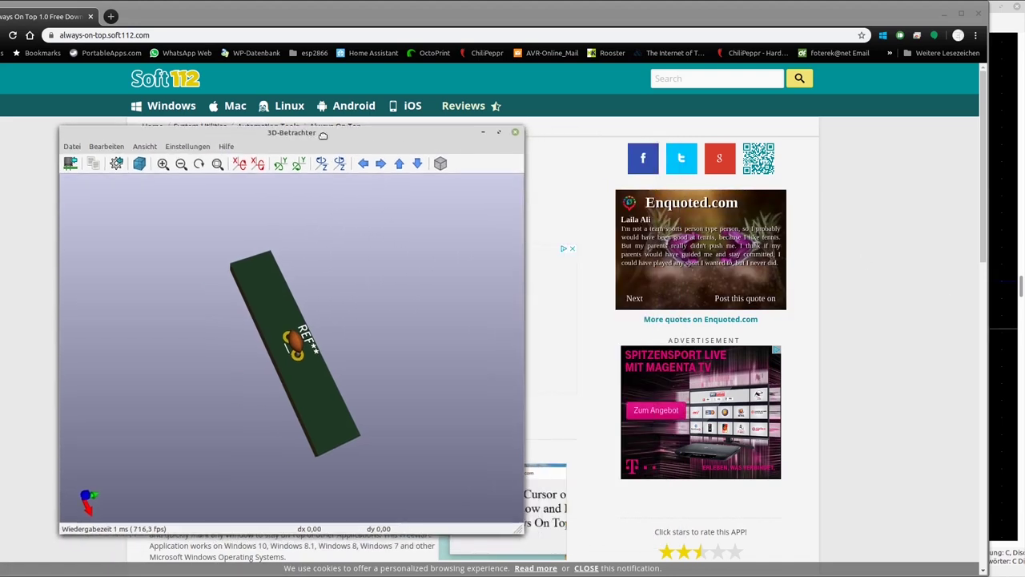
left_click(919, 217)
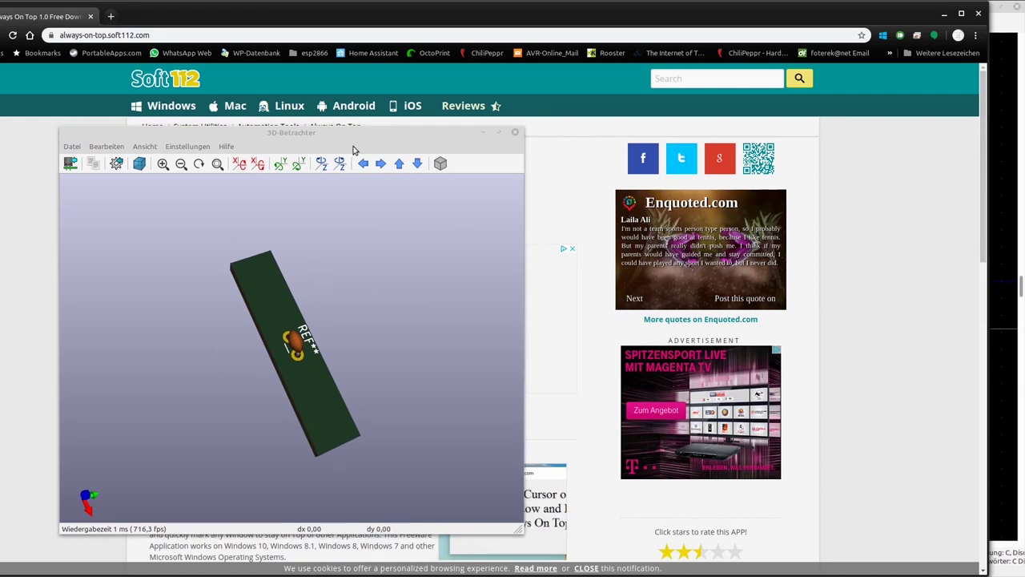
left_click_drag(350, 133, 665, 186)
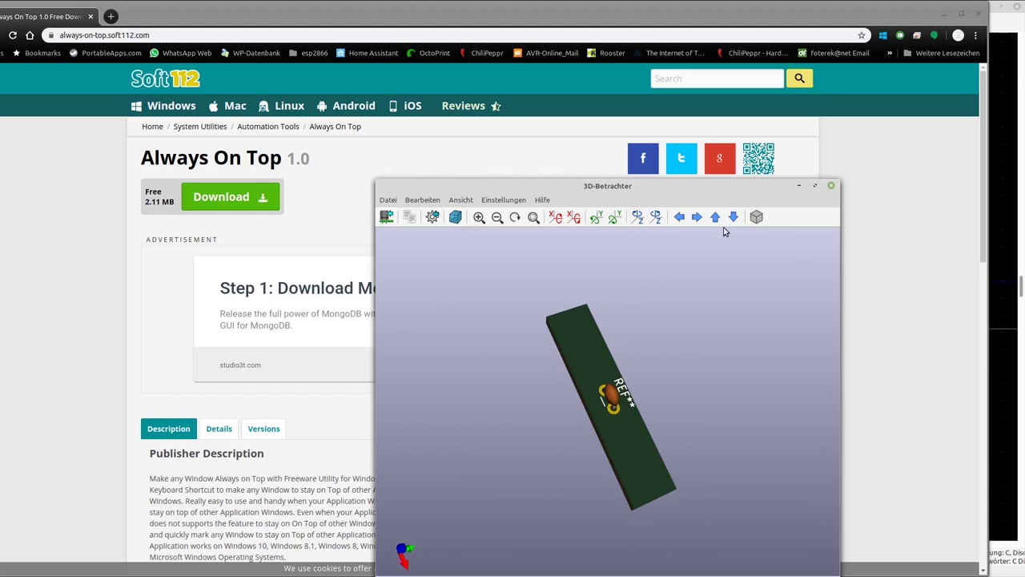
Step: Minimize the browser and the 2D footprint window, leaving the 3D viewer over the footprint assignment window
left_click(944, 19)
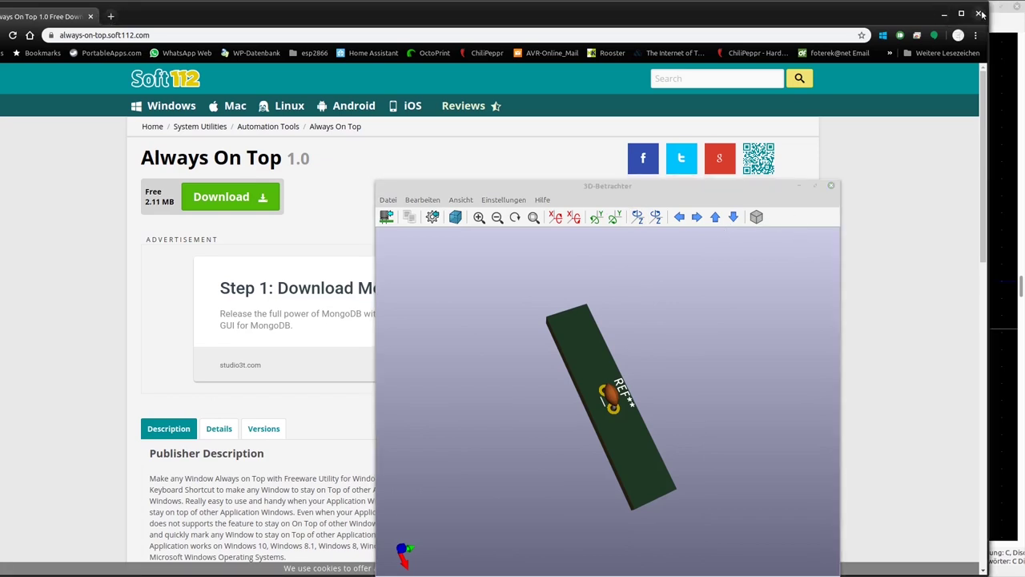
left_click(944, 15)
left_click_drag(558, 189, 253, 64)
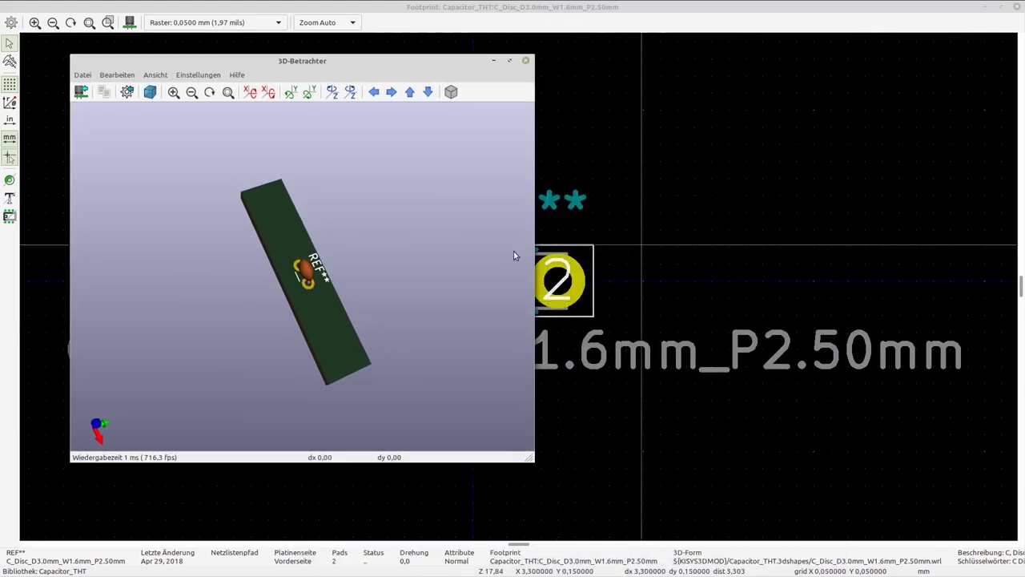
left_click_drag(395, 63, 370, 92)
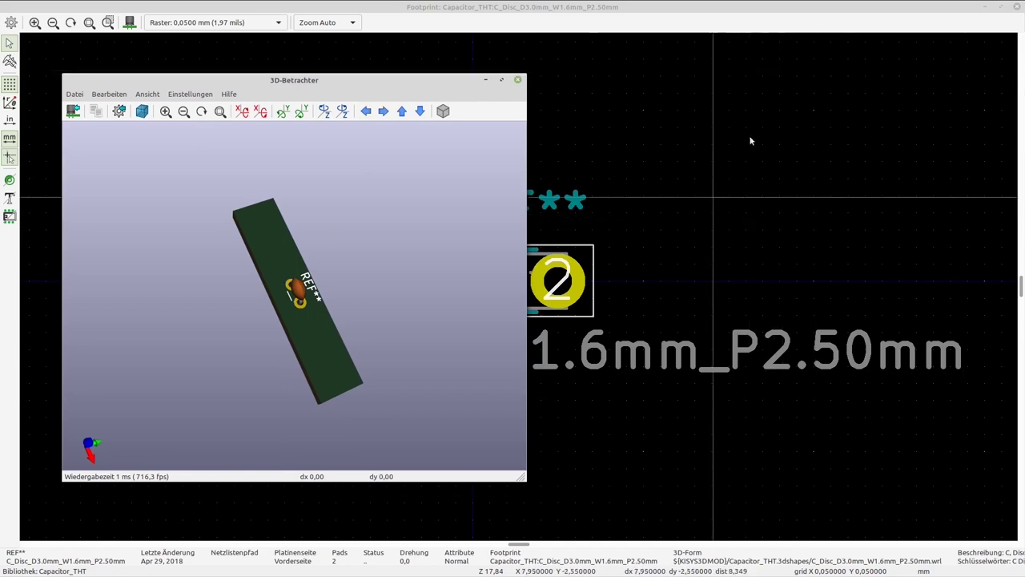
left_click(984, 9)
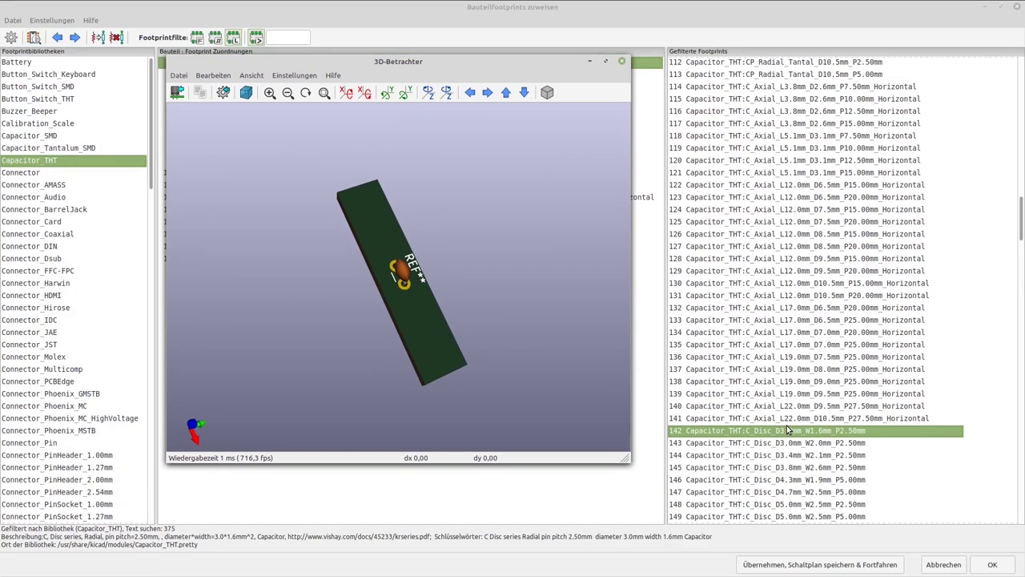
Step: Compare the 3D models of C_Axial_L3.8mm_D2.6mm_P7.50mm_Horizontal, C_Disc_D3.0mm_W1.6mm_P2.50mm and the footprints around the latter
left_click(793, 88)
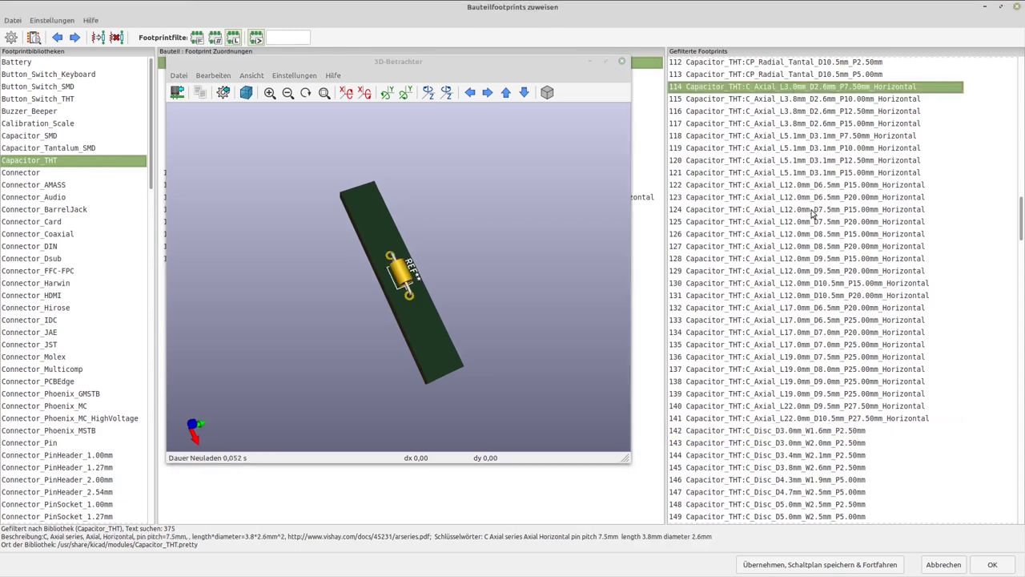
left_click(772, 432)
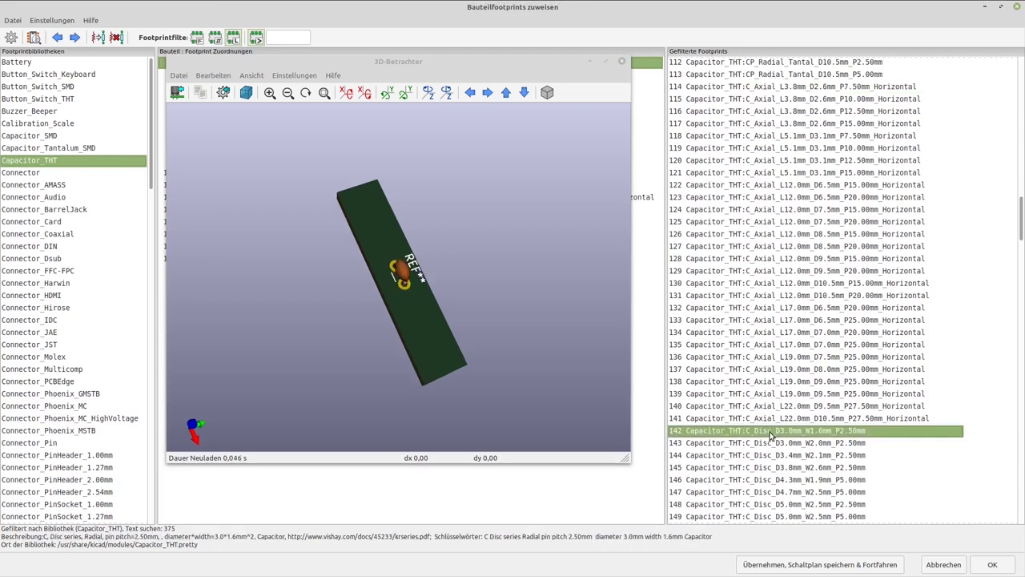
key("Down")
key("Down")
key("Up")
key("Up")
key("Up")
key("Up")
key("Up")
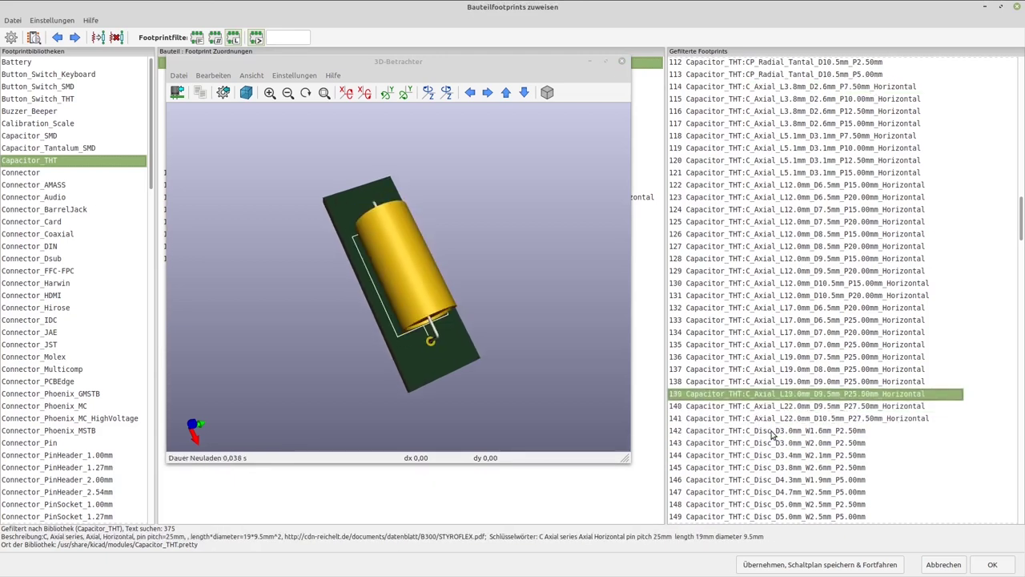
Step: Preview the capacitor footprints in 3D from C_Axial_L5.1mm_D3.1mm_P12.50mm_Horizontal through to C_Disc_D3.0mm_W2.0mm_P2.50mm
left_click(789, 164)
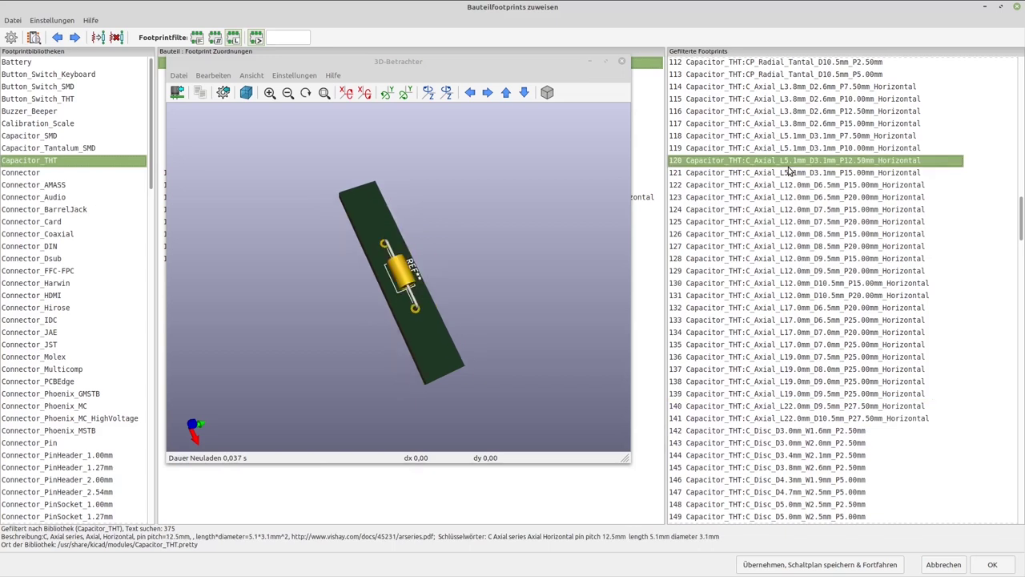
key("Down")
key("Down")
key("Down")
key("Down")
key("Down")
key("Down")
key("Down")
key("Down")
key("Down")
key("Down")
key("Down")
key("Down")
key("Down")
key("Down")
key("Down")
key("Down")
key("Down")
key("Down")
key("Down")
key("Down")
key("Down")
key("Down")
key("Up")
key("Up")
key("Down")
key("Down")
key("Down")
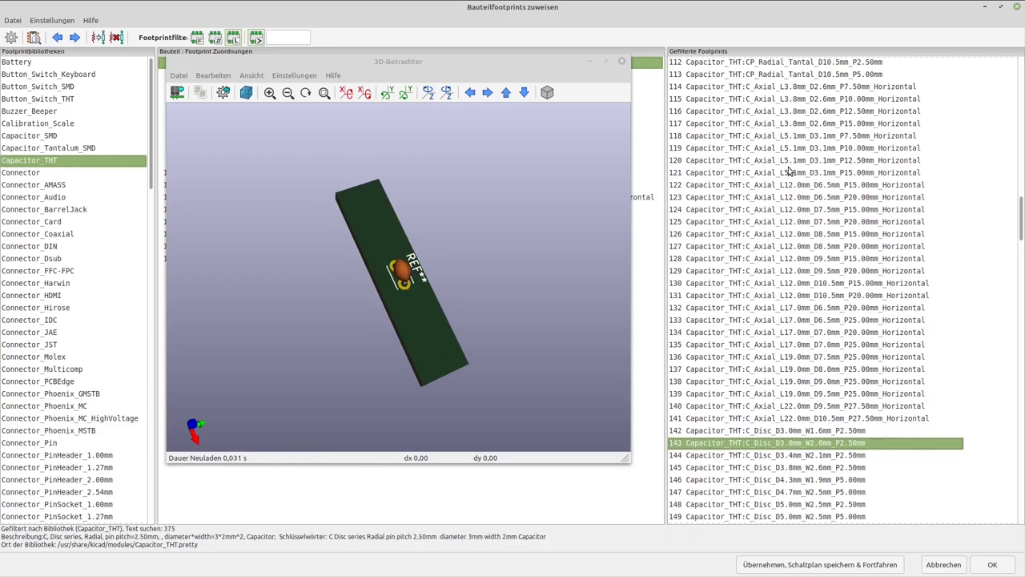
Step: Preview the larger disc capacitors in 3D up to C_Disc_D7.5mm_W5.0mm_P5.00mm, and check the 3D viewer's stay-in-foreground option
key("Down")
key("Down")
key("Down")
key("Down")
key("Down")
key("Down")
key("Down")
key("Down")
key("Down")
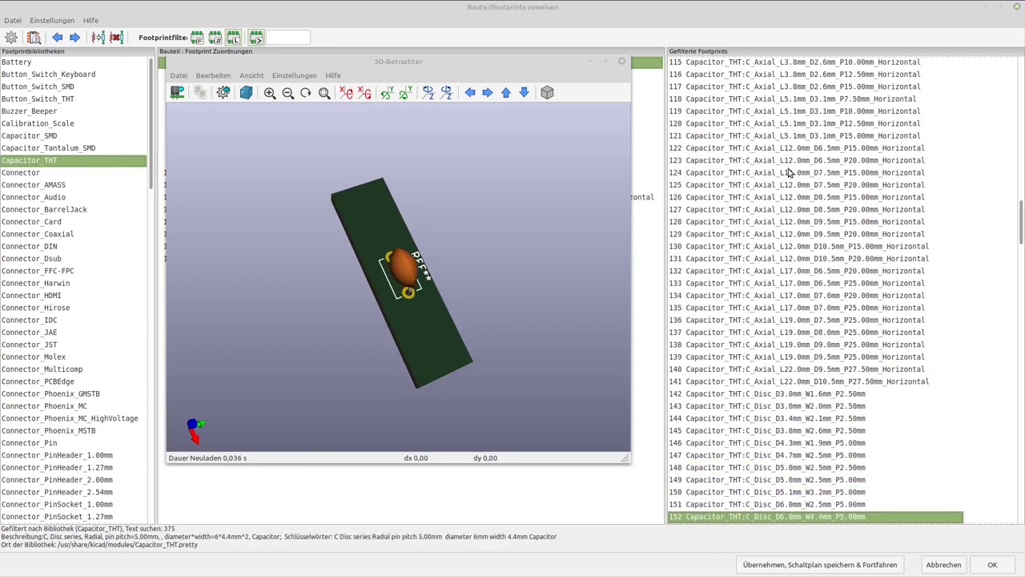
scroll(789, 172, "down", 6)
left_click(764, 344)
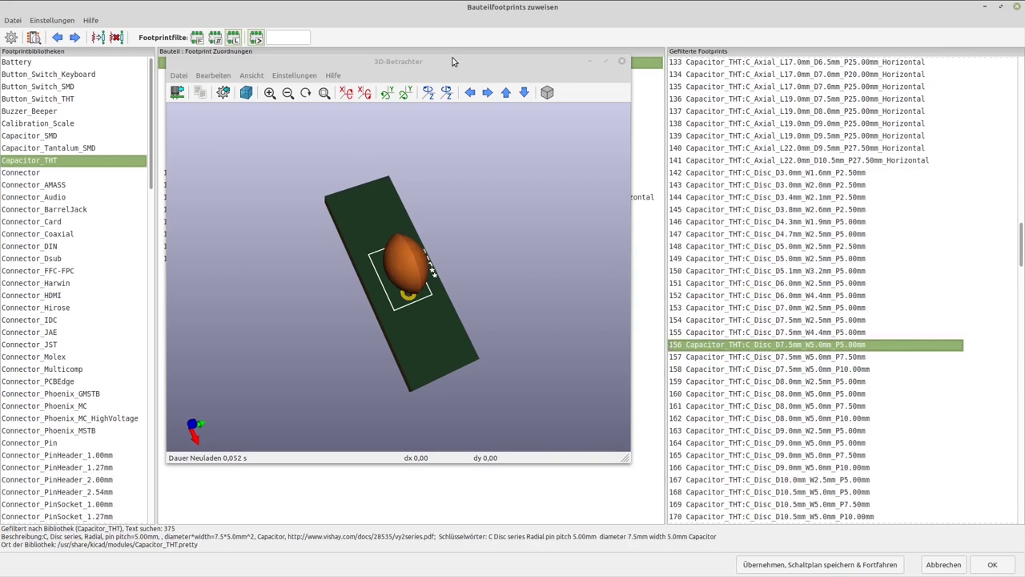
right_click(414, 64)
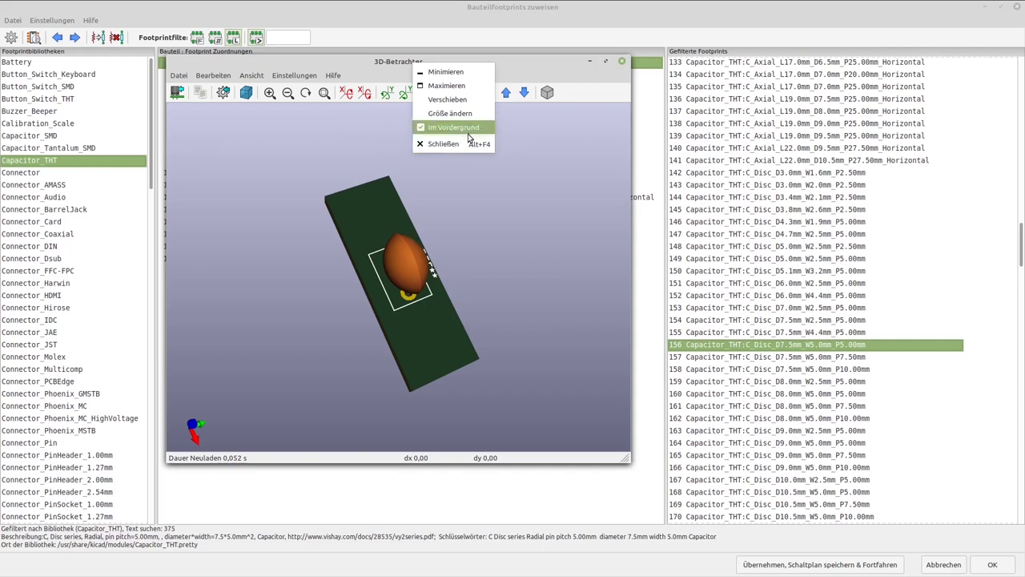
left_click(609, 4)
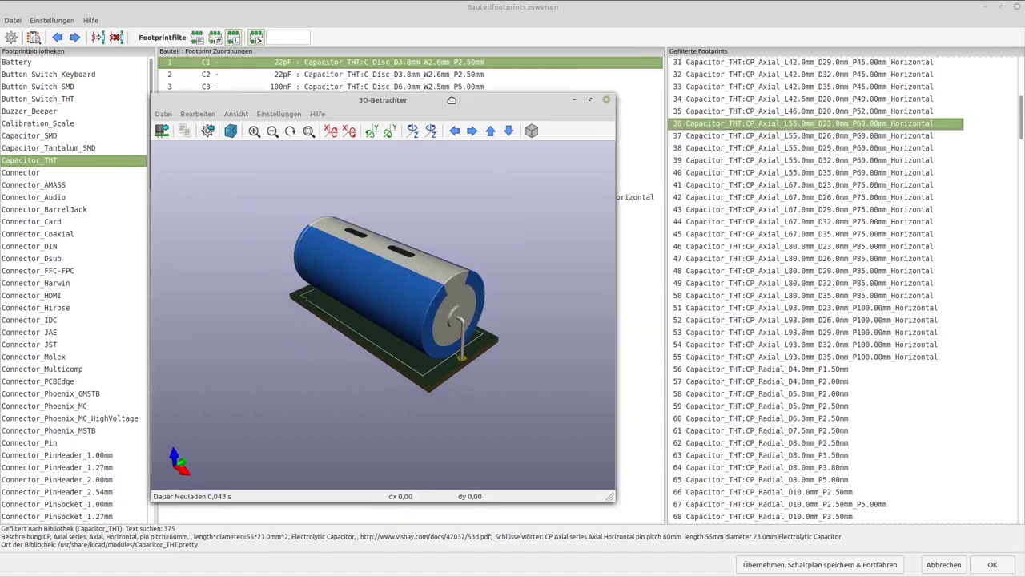
Step: Move the 3D viewer clear of the component list and preview the pin headers assigned to J1, J2 and J3, rotating the J1 model
left_click_drag(426, 112, 718, 236)
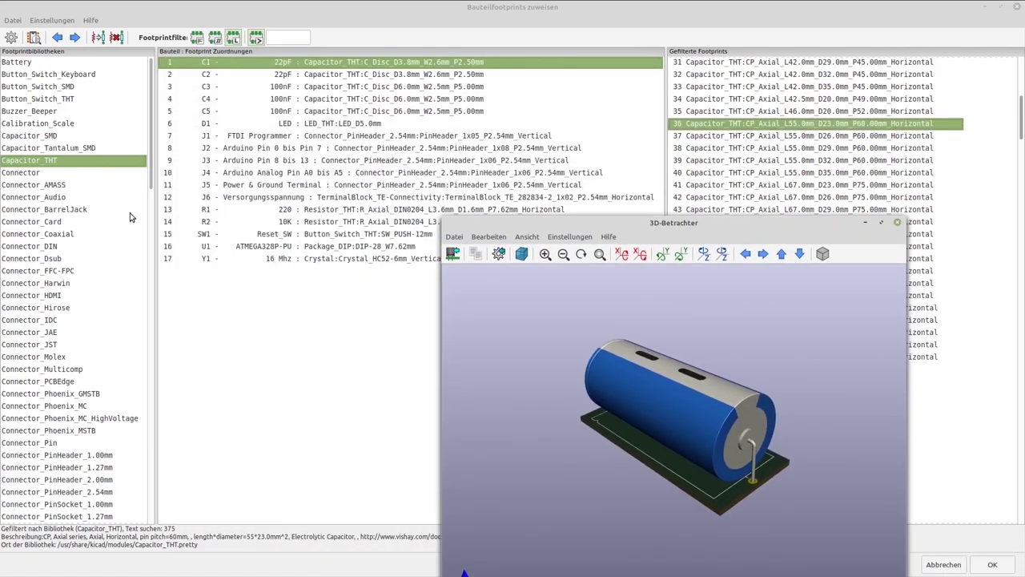
left_click(236, 140)
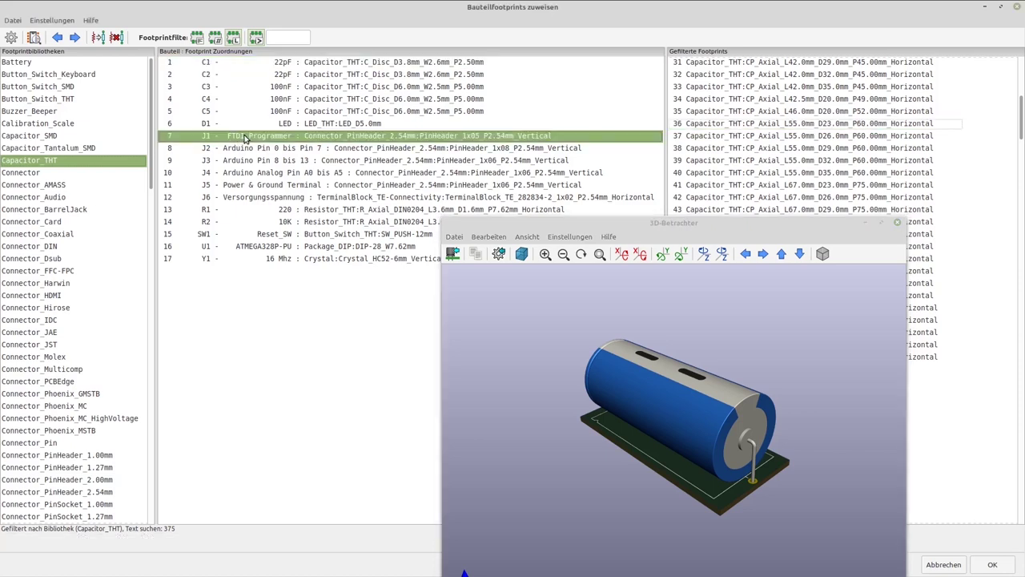
left_click_drag(546, 223, 236, 89)
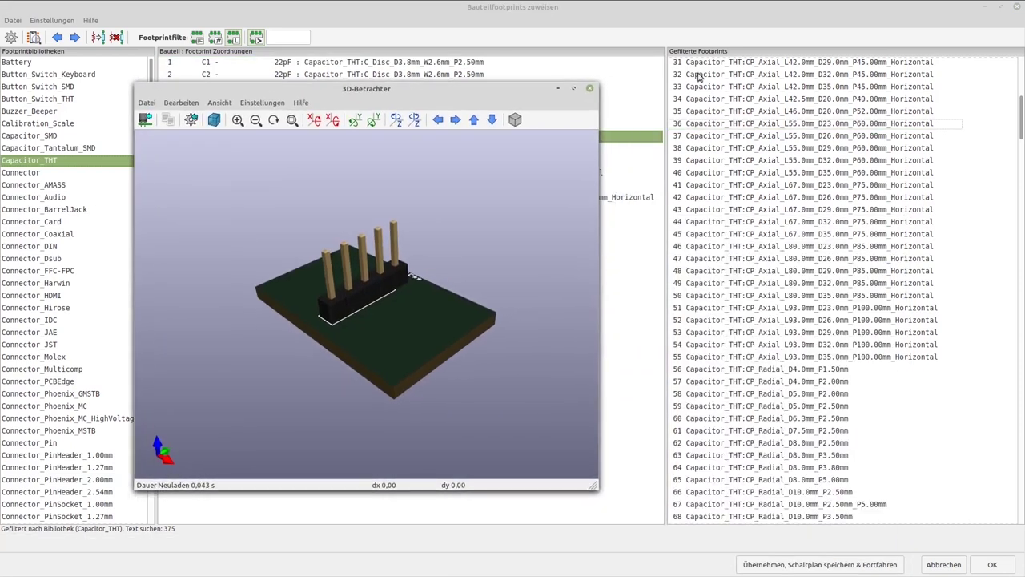
left_click(487, 148)
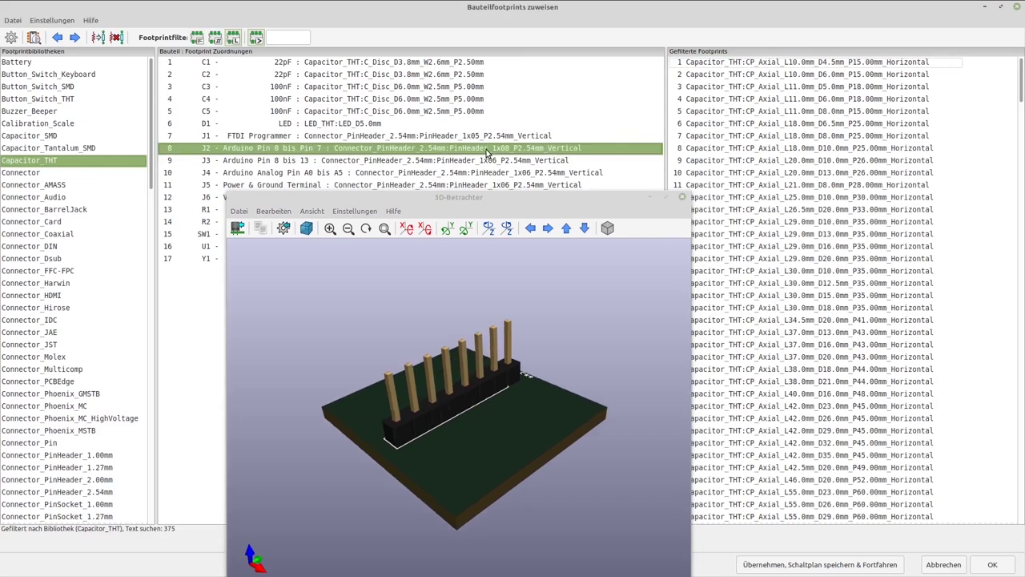
left_click(454, 160)
key("Up")
key("Up")
left_click_drag(486, 416, 453, 312)
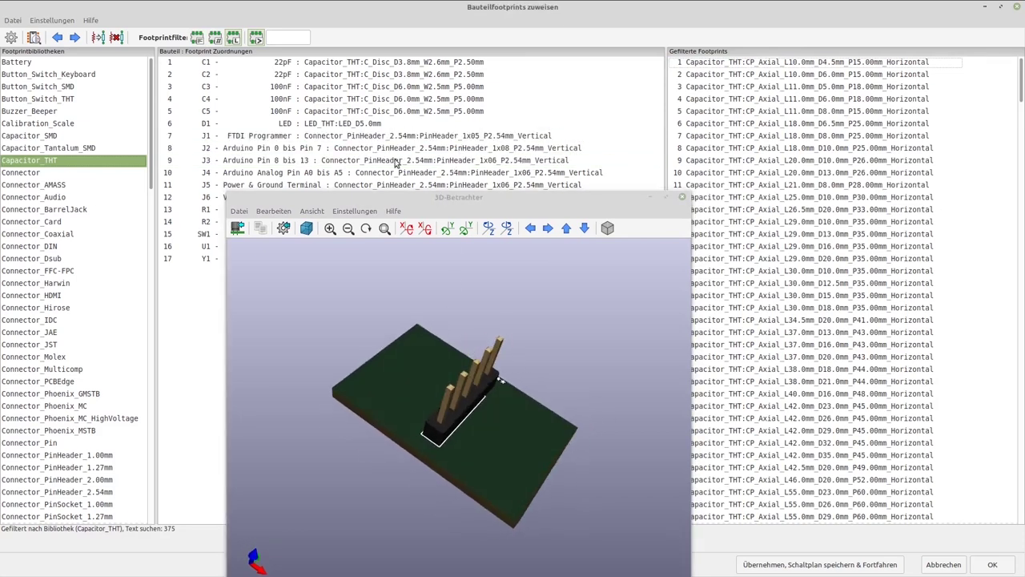
key("Down")
key("Down")
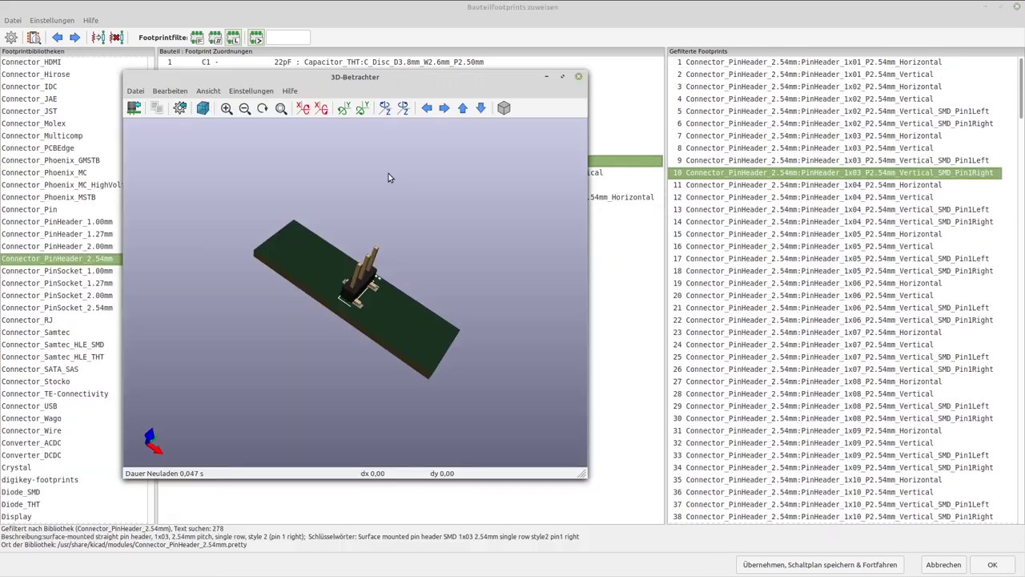
Step: Examine the PinHeader_1x03_P2.54mm_Vertical_SMD_Pin1Right model in the 3D viewer from a lower angle, both close up and from farther away
left_click_drag(380, 79, 428, 303)
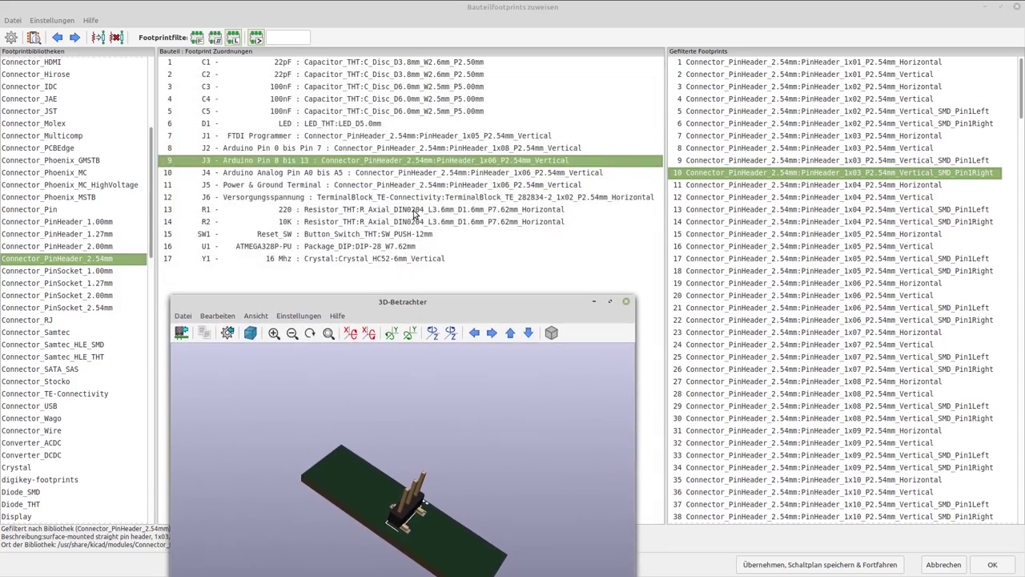
left_click_drag(405, 307, 417, 94)
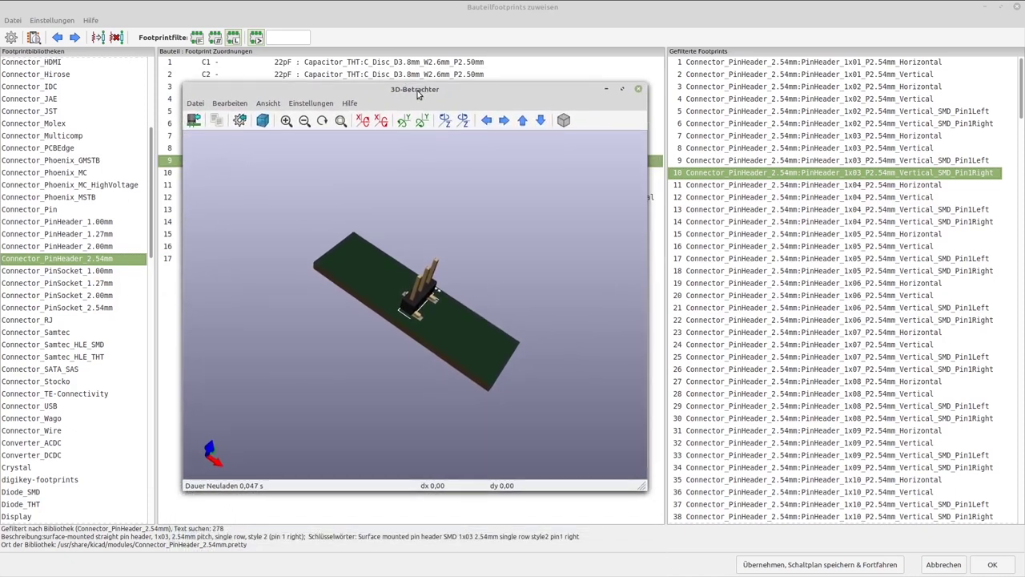
left_click_drag(384, 240, 397, 263)
left_click_drag(420, 303, 408, 253)
scroll(449, 193, "up", 5)
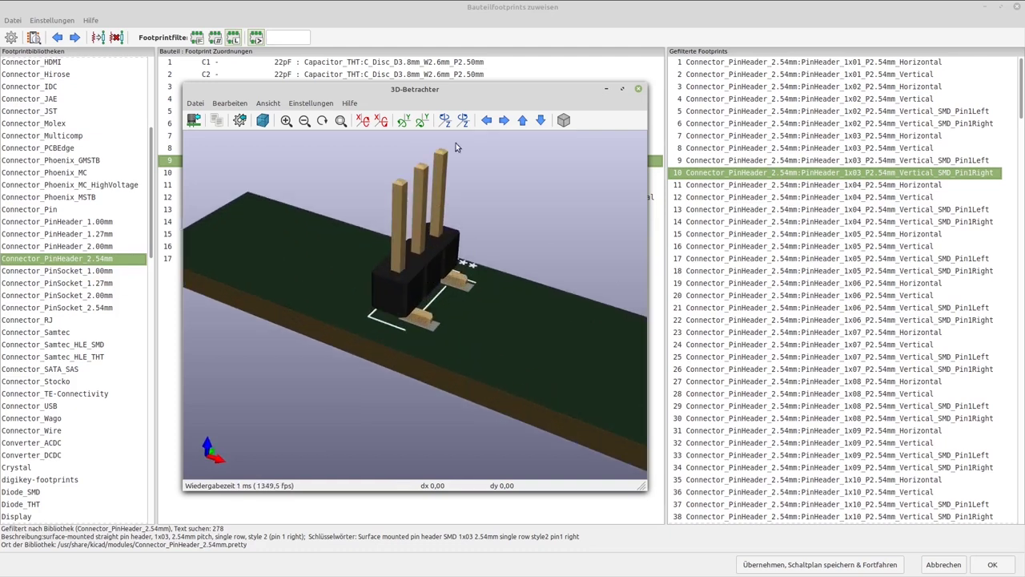
scroll(417, 280, "down", 4)
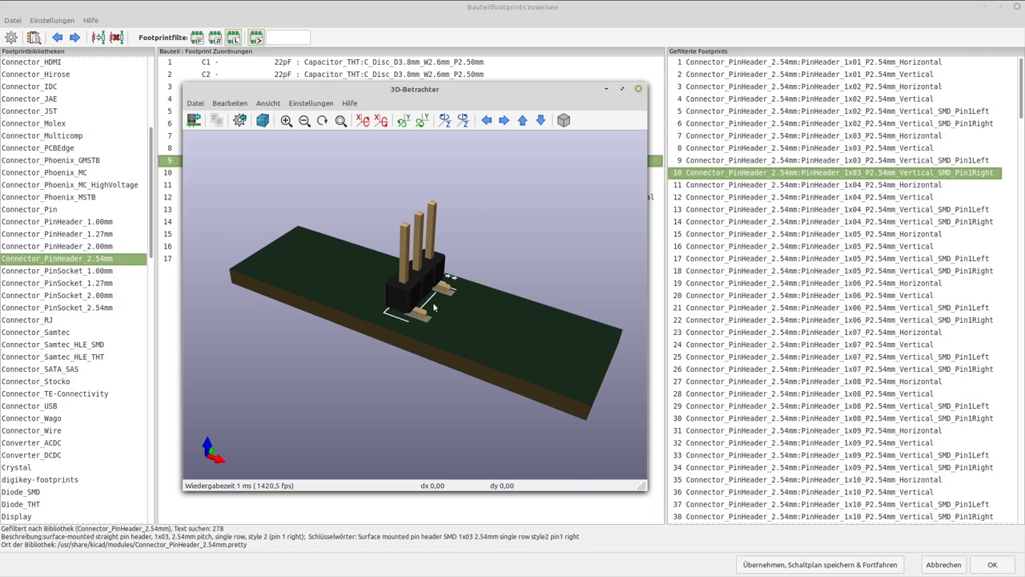
scroll(433, 307, "up", 1)
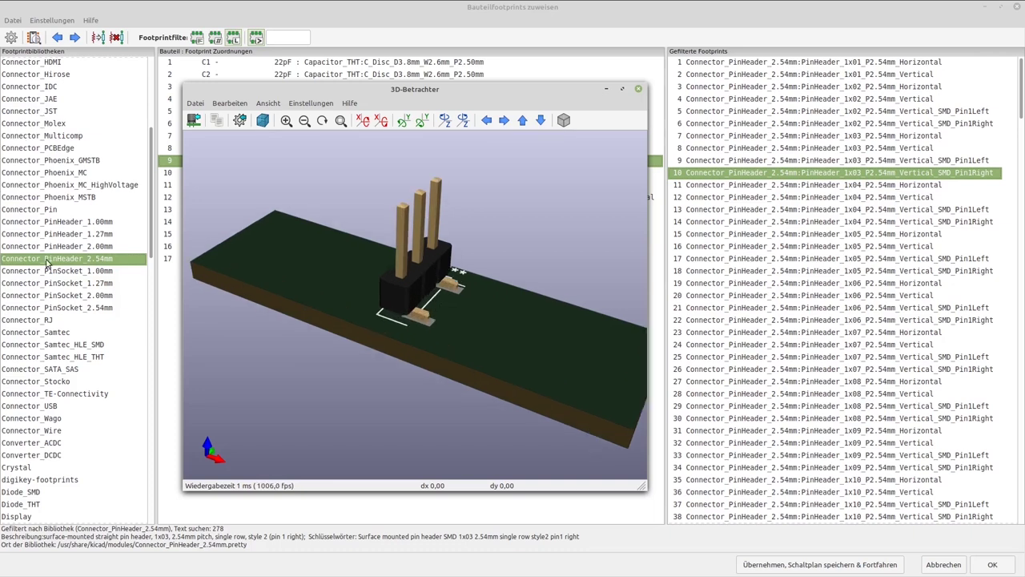
scroll(434, 303, "down", 1)
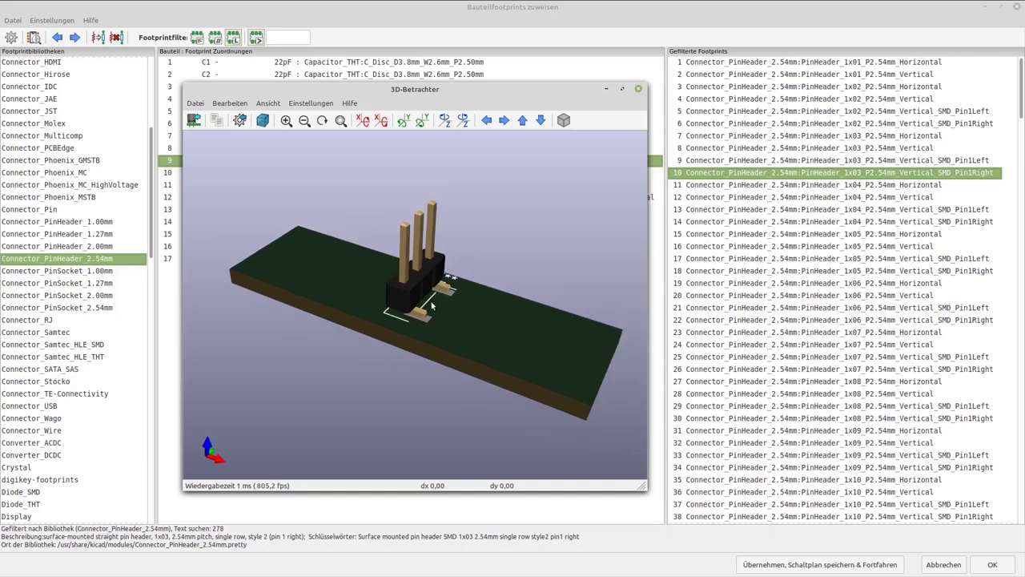
Step: Examine the pin header model from another angle, leave the 3D viewer, and look through the footprint libraries and filtered pin header footprints
left_click_drag(438, 320, 368, 295)
key("alt+Tab")
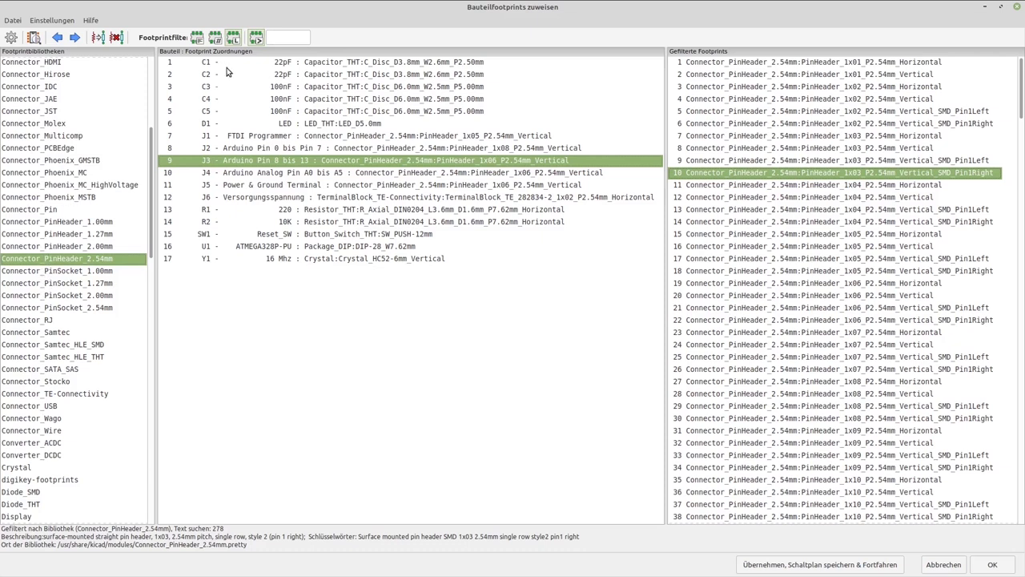
scroll(78, 160, "up", 6)
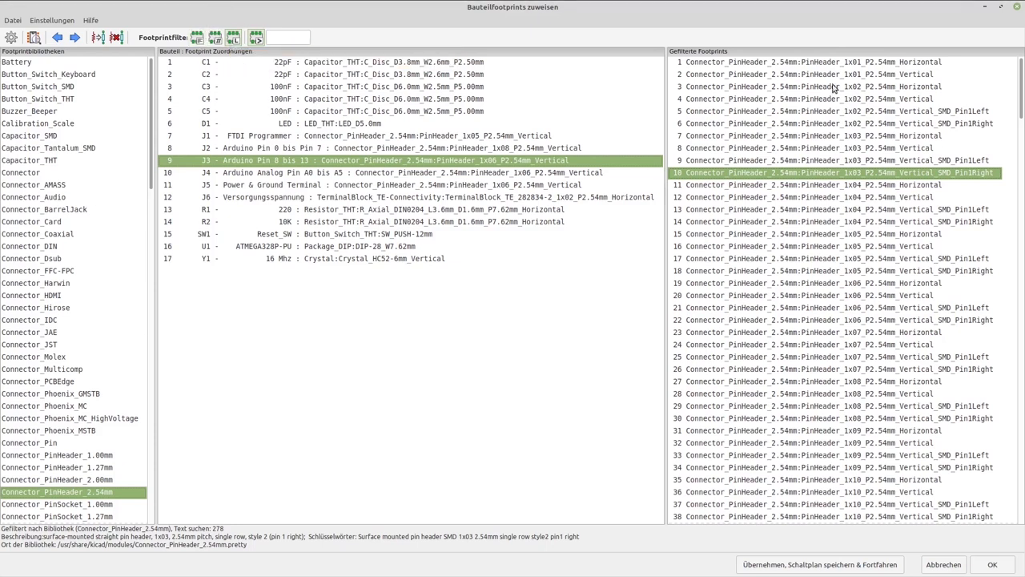
scroll(792, 296, "down", 6)
scroll(801, 276, "down", 4)
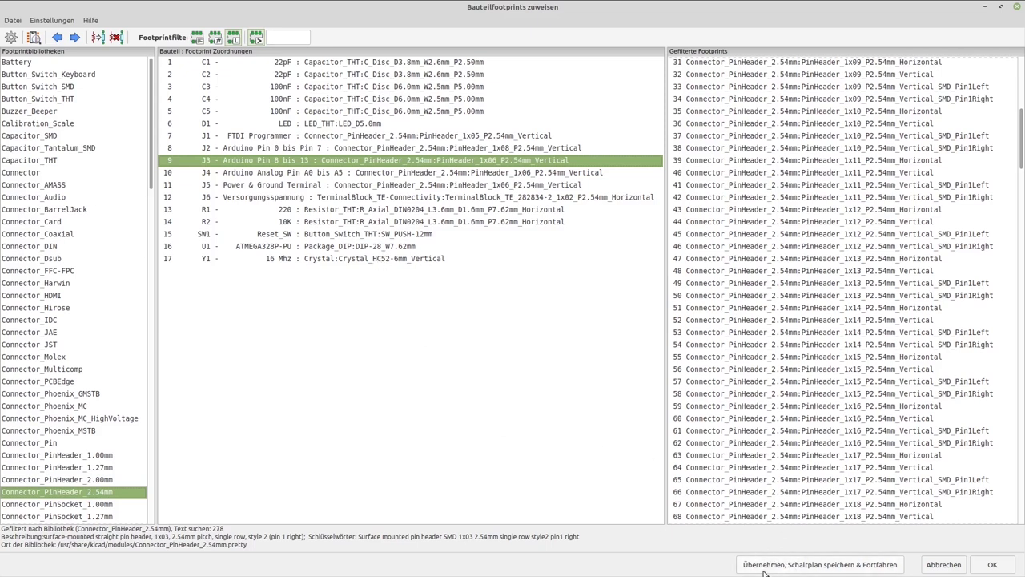
Step: Apply the footprint assignments with the schematic saved, fit the sheet in view, and recheck the assignments before returning to the schematic
left_click(845, 566)
left_click(993, 565)
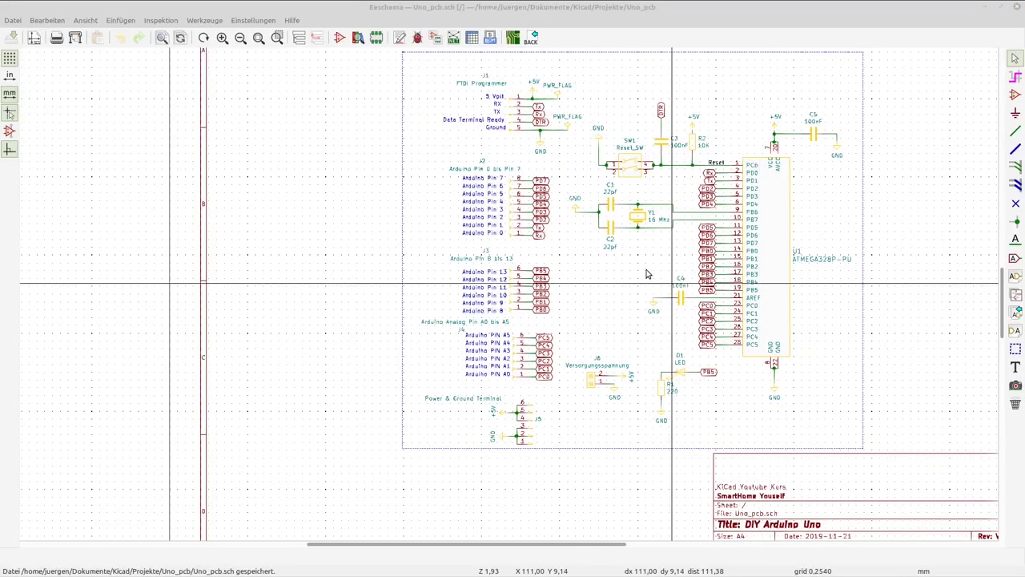
left_click(258, 39)
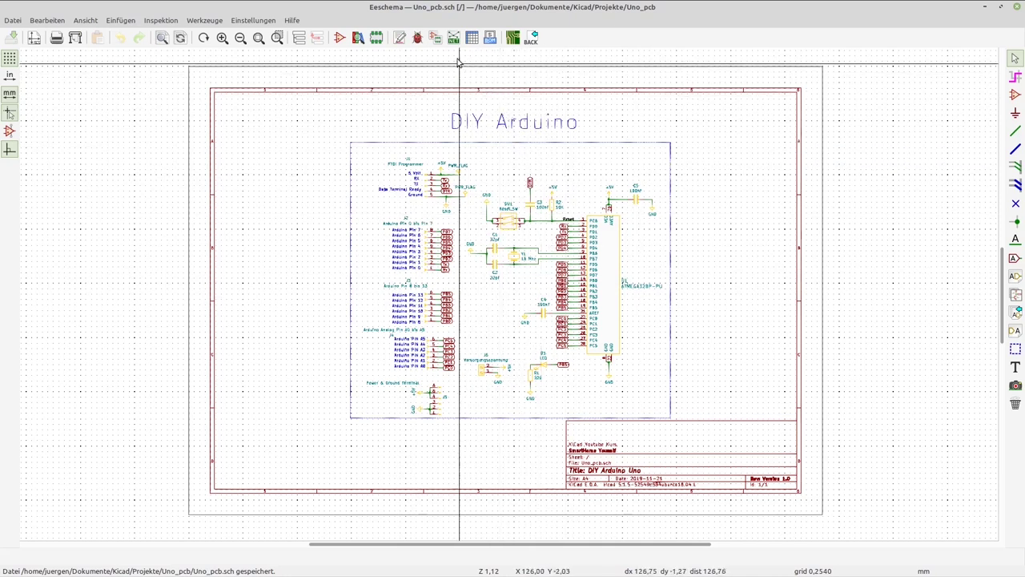
left_click(435, 37)
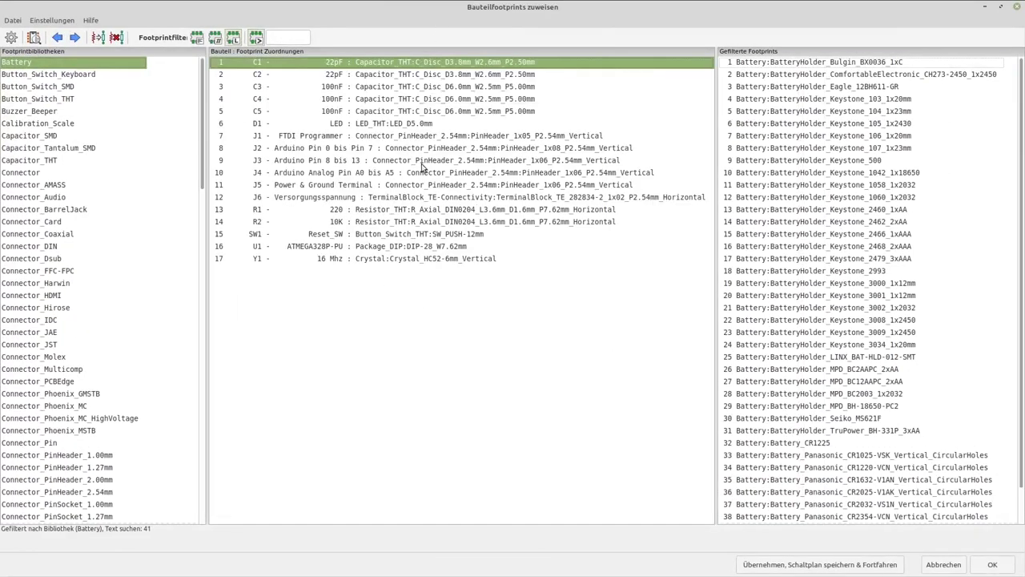
key("alt+Tab")
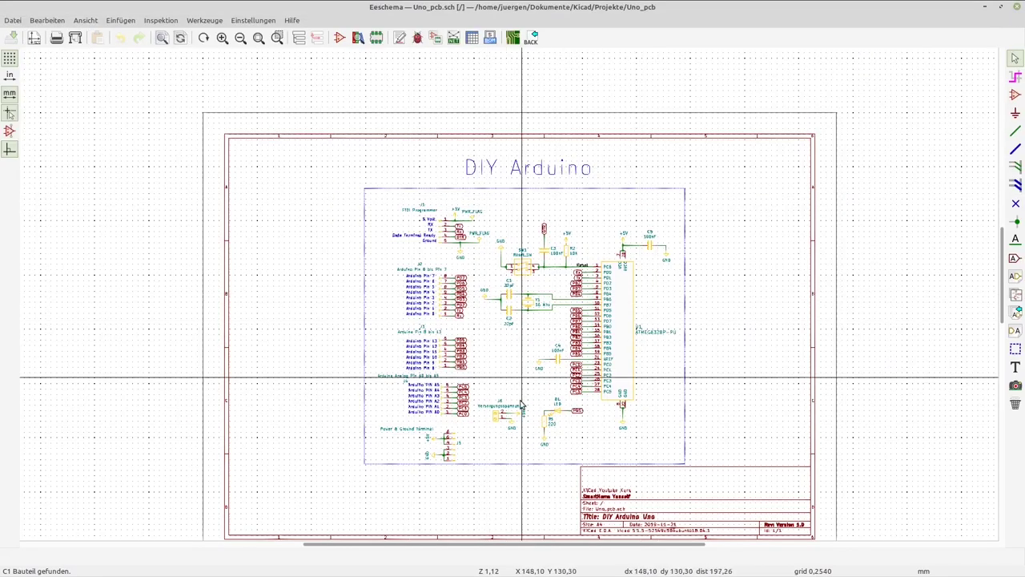
Step: Place a resistor symbol R from the Device library in the free area between J3 and C4
left_click(1014, 95)
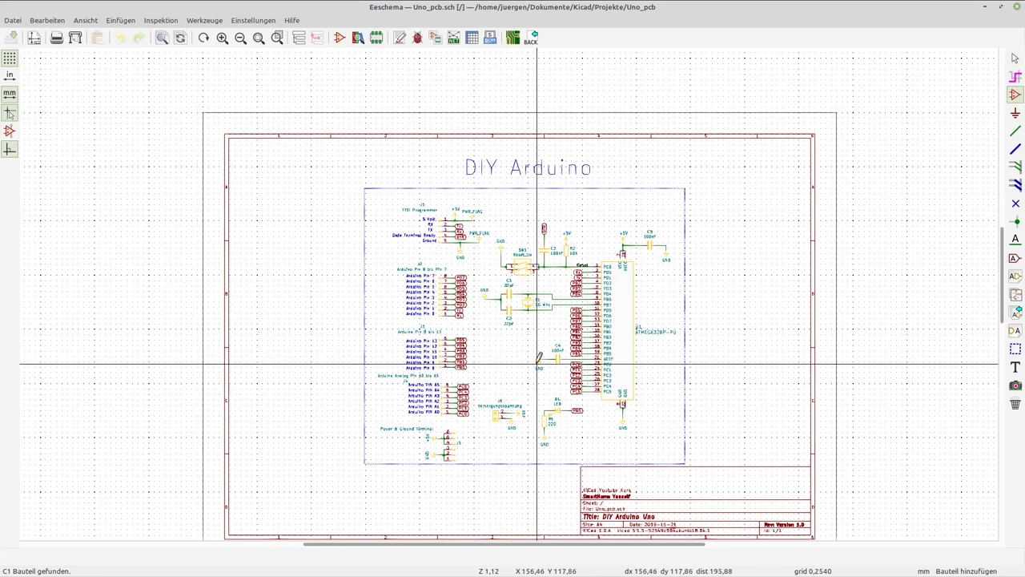
scroll(542, 360, "up", 3)
left_click(438, 278)
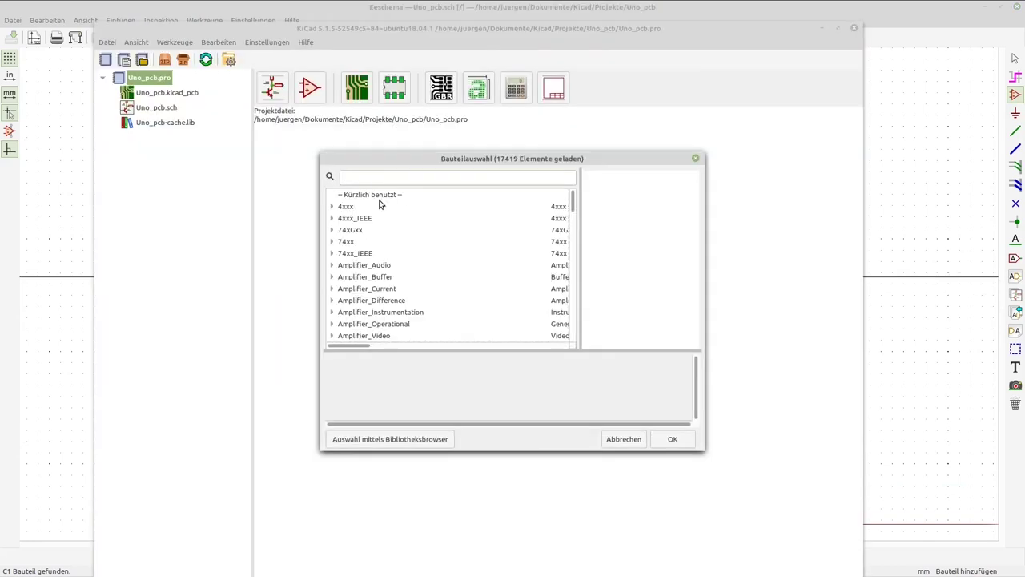
type("r")
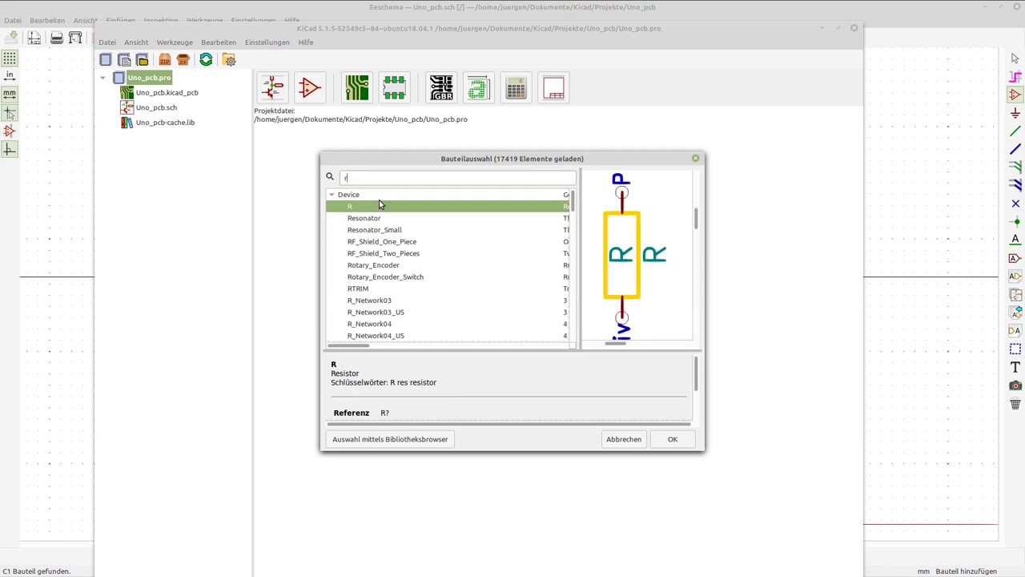
double_click(379, 200)
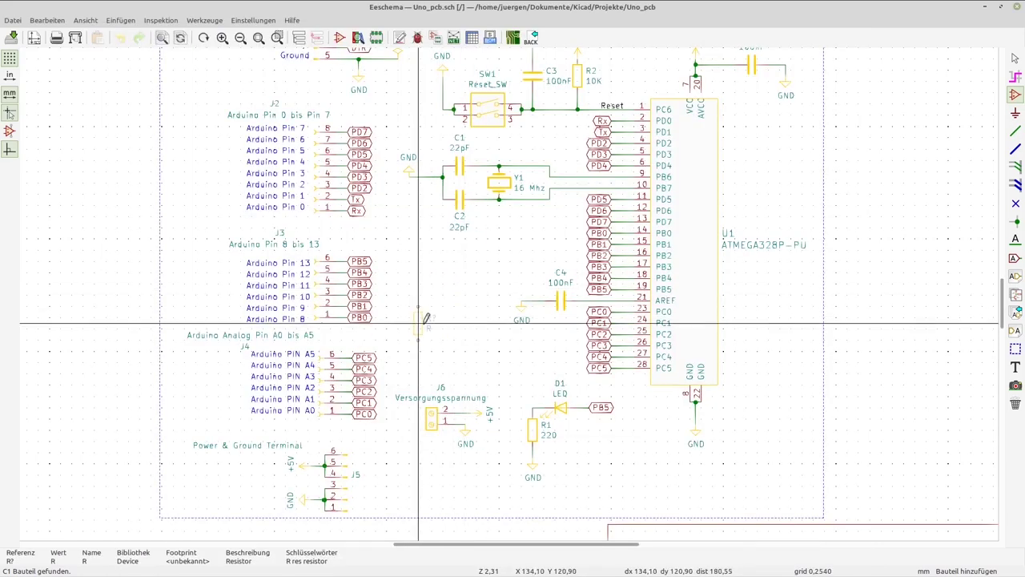
left_click(453, 295)
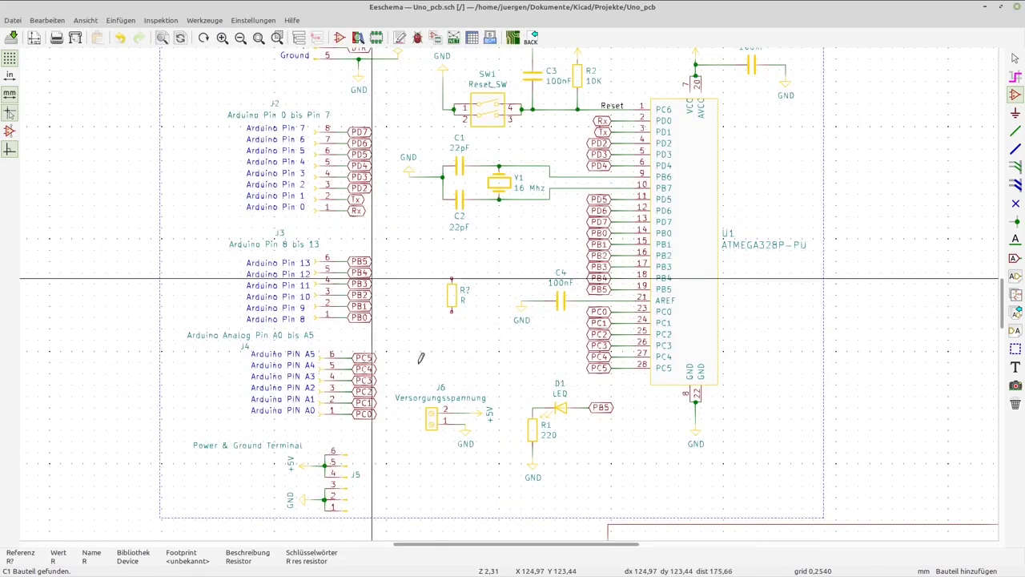
scroll(416, 335, "up", 5)
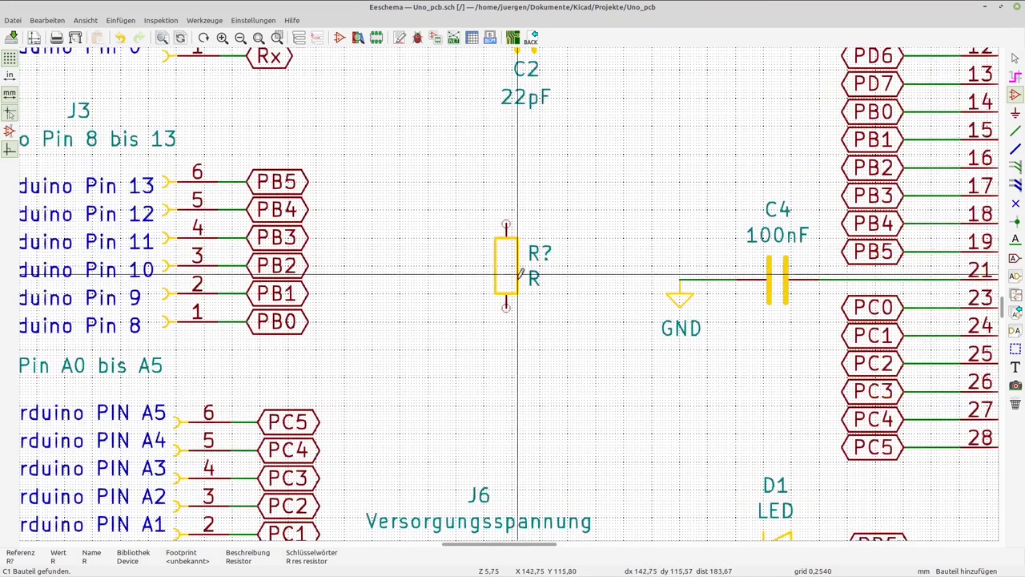
scroll(494, 240, "down", 3)
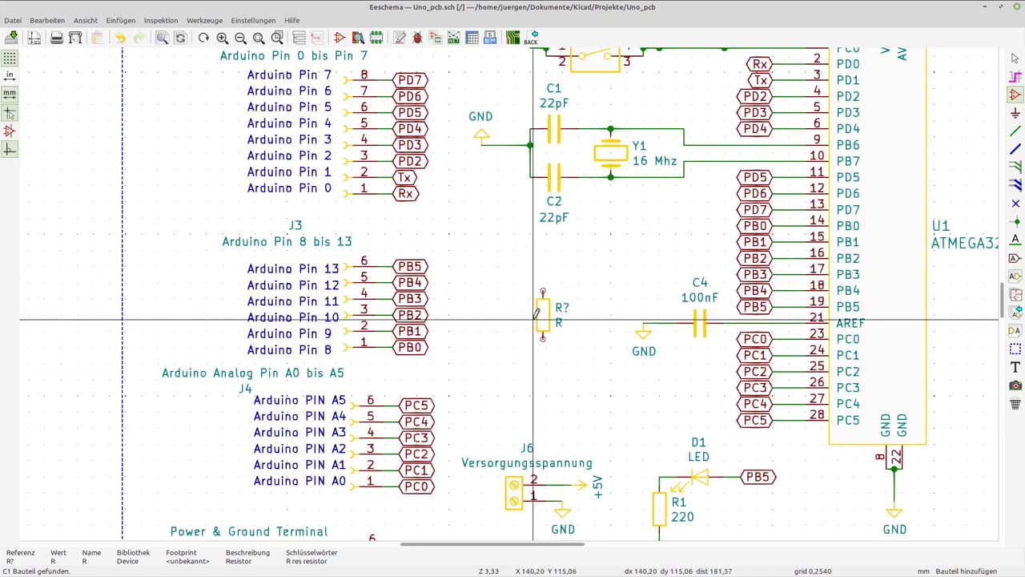
Step: Annotate the new resistor across all schematics, keeping existing annotations and sorting components by X position
left_click(401, 42)
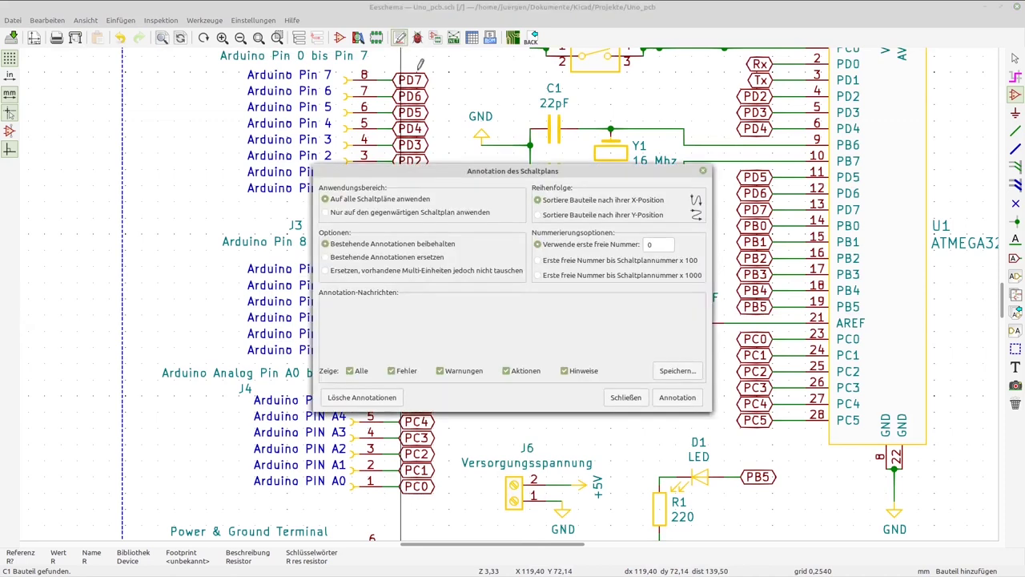
left_click(677, 397)
mouse_move(323, 309)
left_mouse_down()
mouse_move(397, 325)
mouse_move(317, 311)
left_mouse_up()
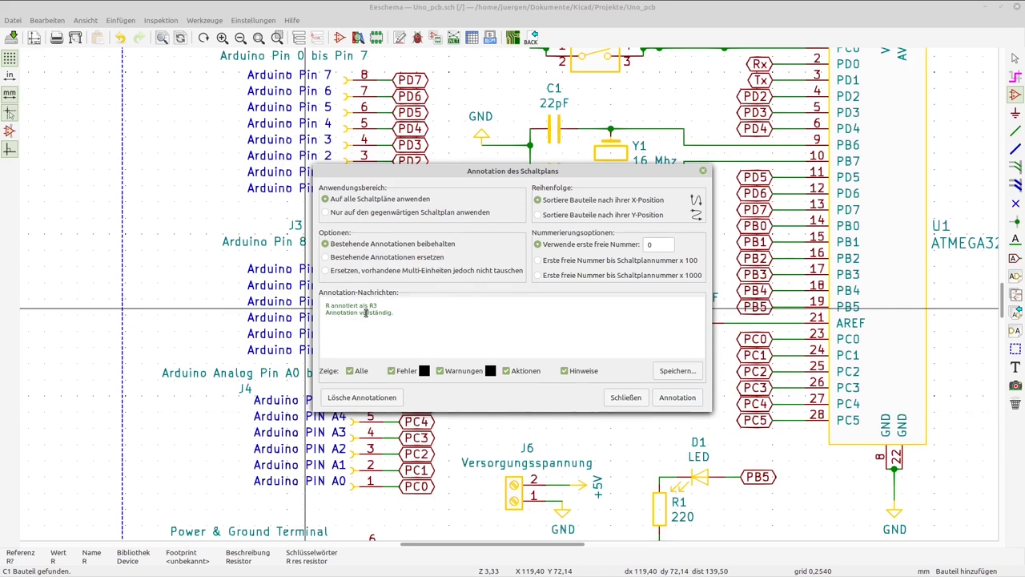
left_click_drag(372, 306, 382, 311)
left_click(624, 399)
Step: Set the value of resistor R3 to 5K
scroll(483, 285, "up", 3)
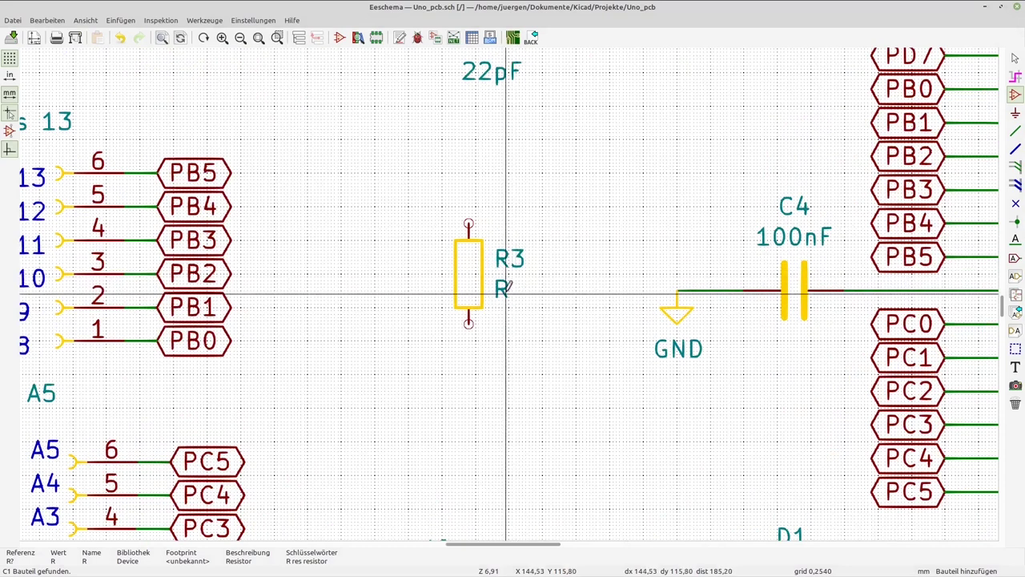
double_click(465, 270)
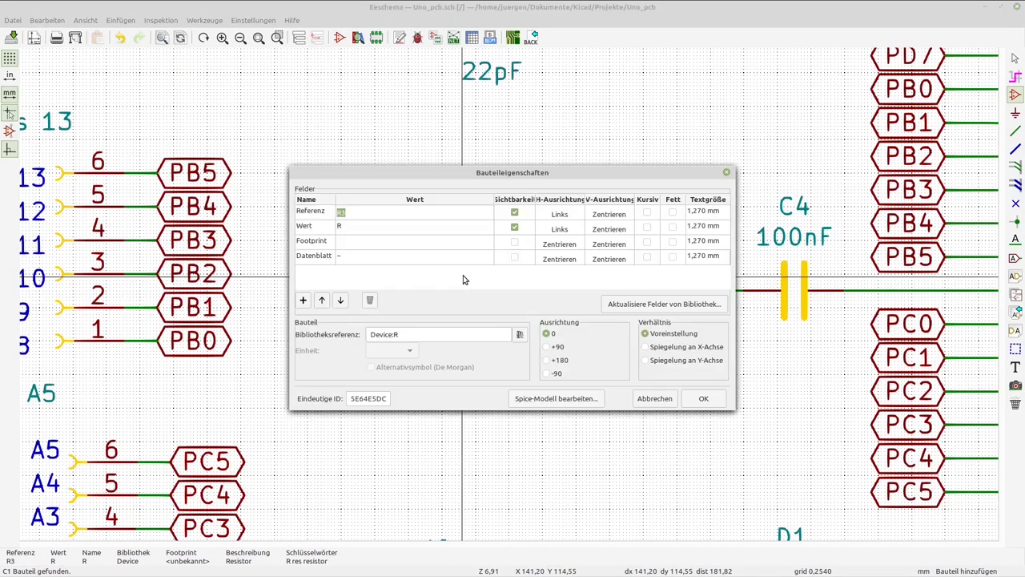
left_click(348, 227)
left_click(704, 398)
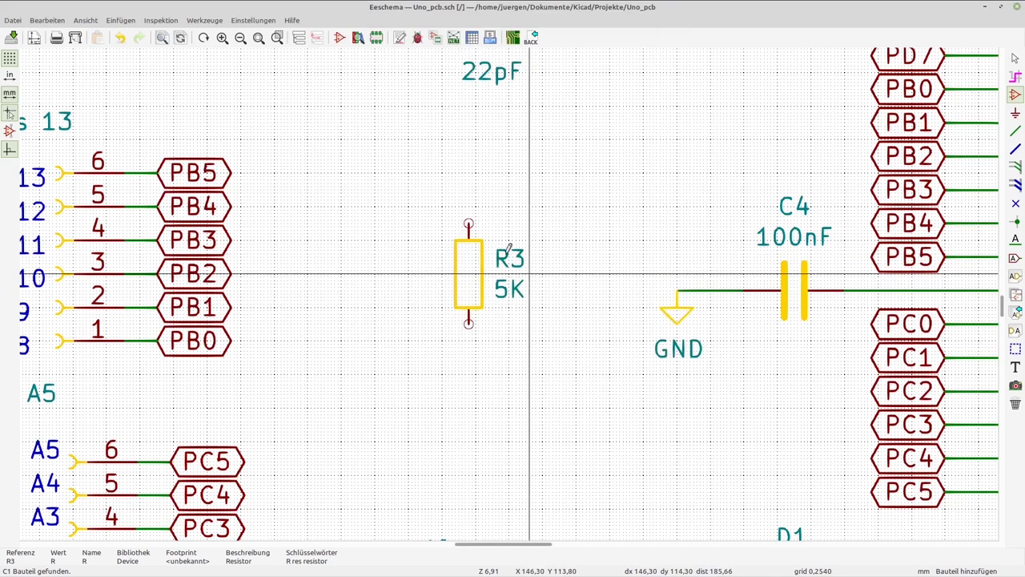
Step: Open the footprint assignments, find resistor R3 in the component list, and return to the schematic
left_click(437, 40)
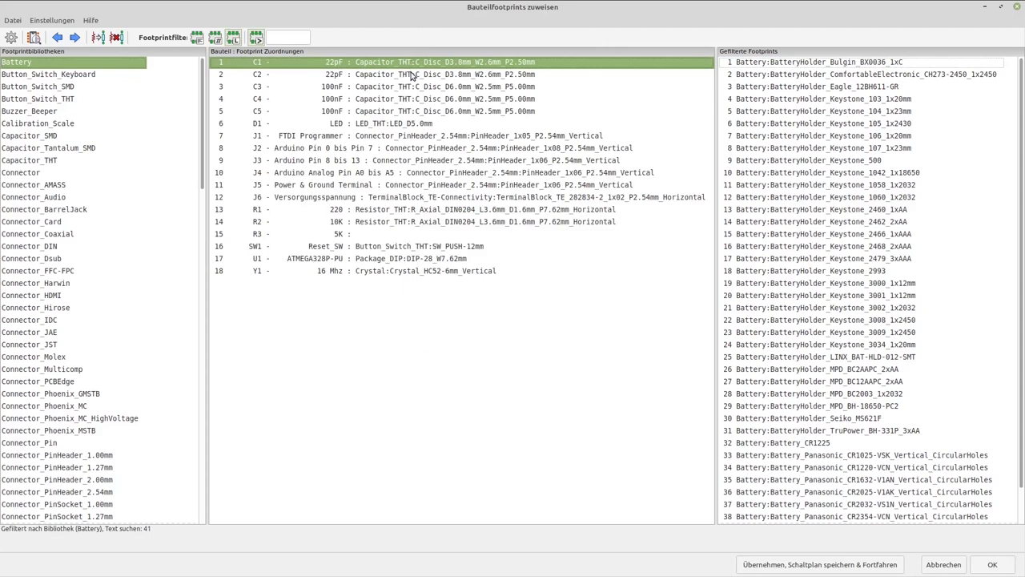
left_click(436, 248)
left_click(431, 271)
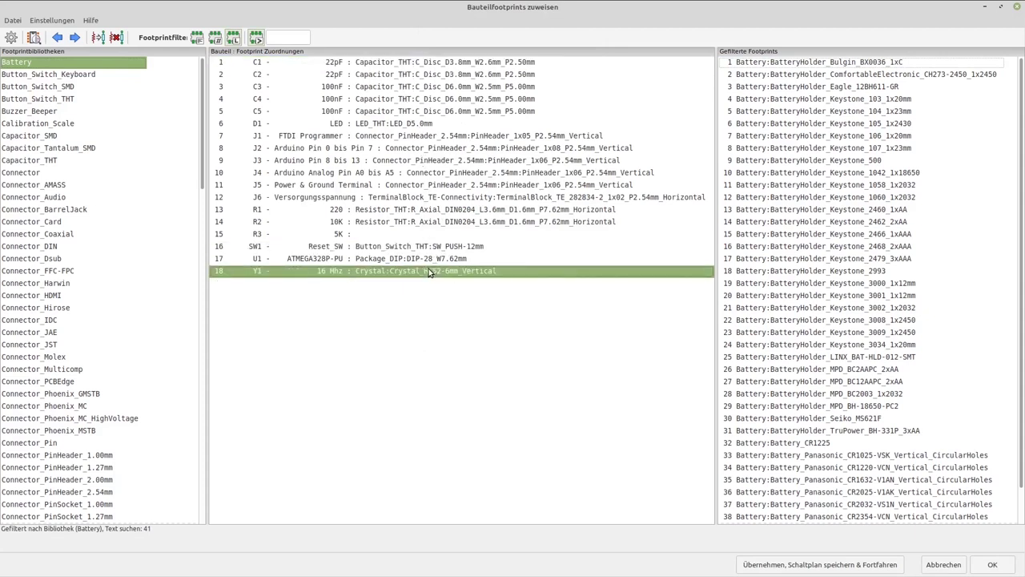
left_click(339, 235)
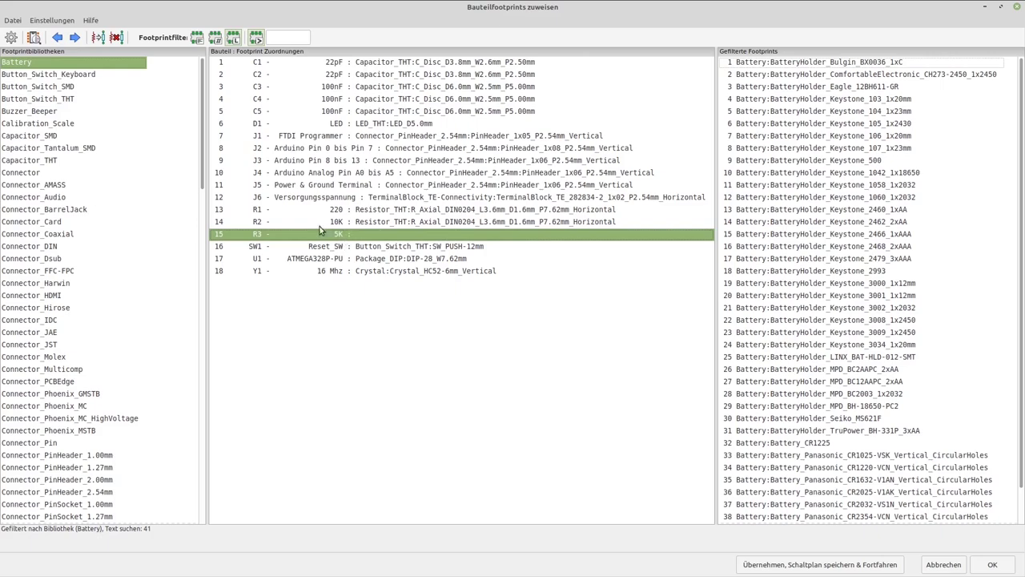
key("alt+Tab")
Step: Delete resistor R3 from the schematic and save the file
scroll(481, 184, "down", 1)
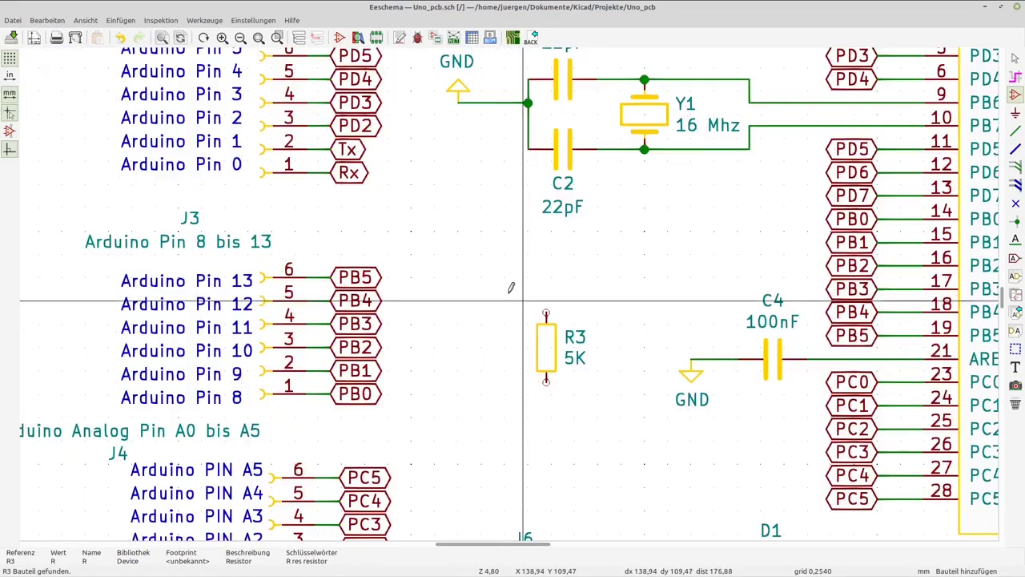
scroll(510, 287, "down", 2)
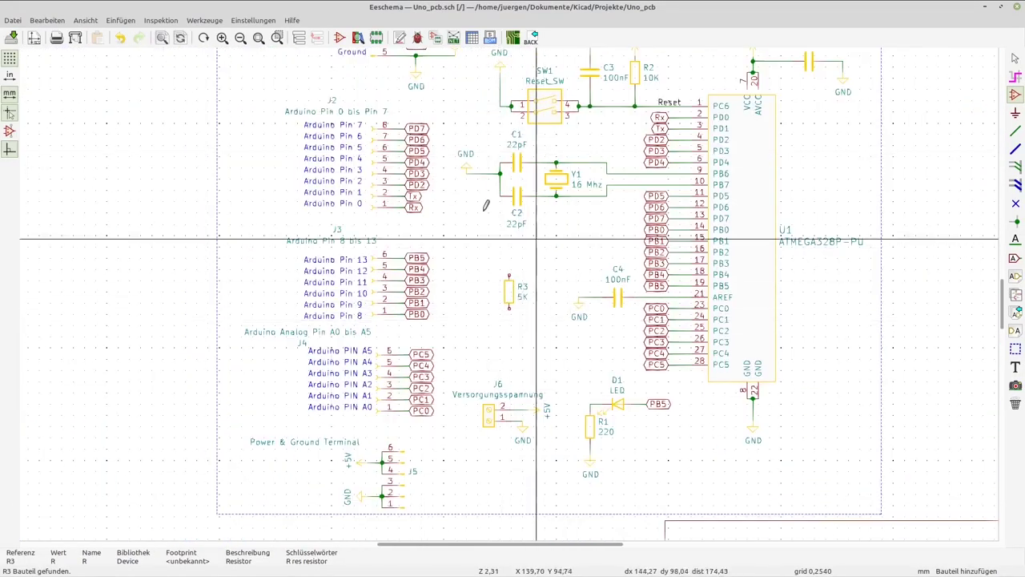
scroll(495, 241, "down", 1)
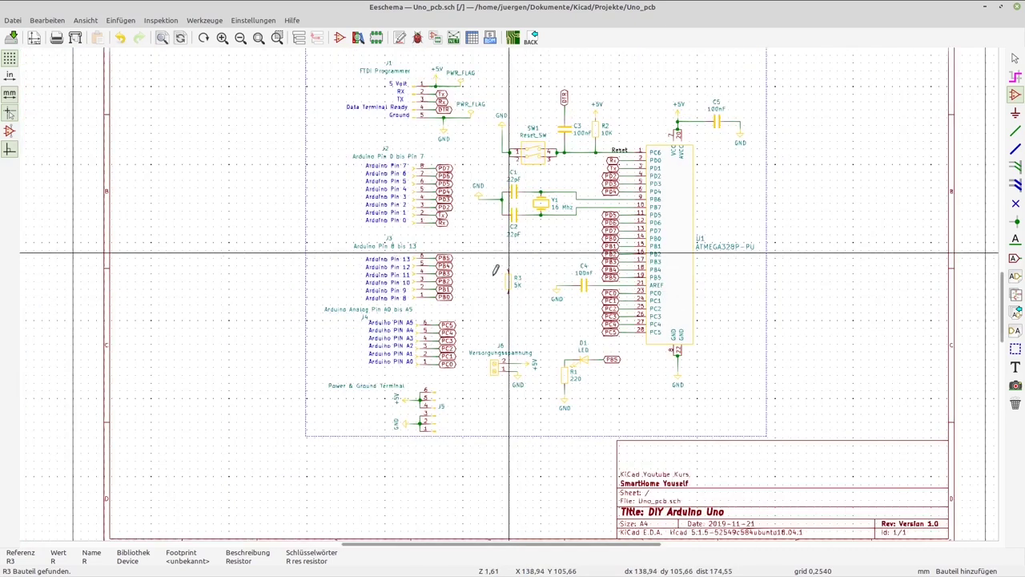
scroll(513, 249, "down", 1)
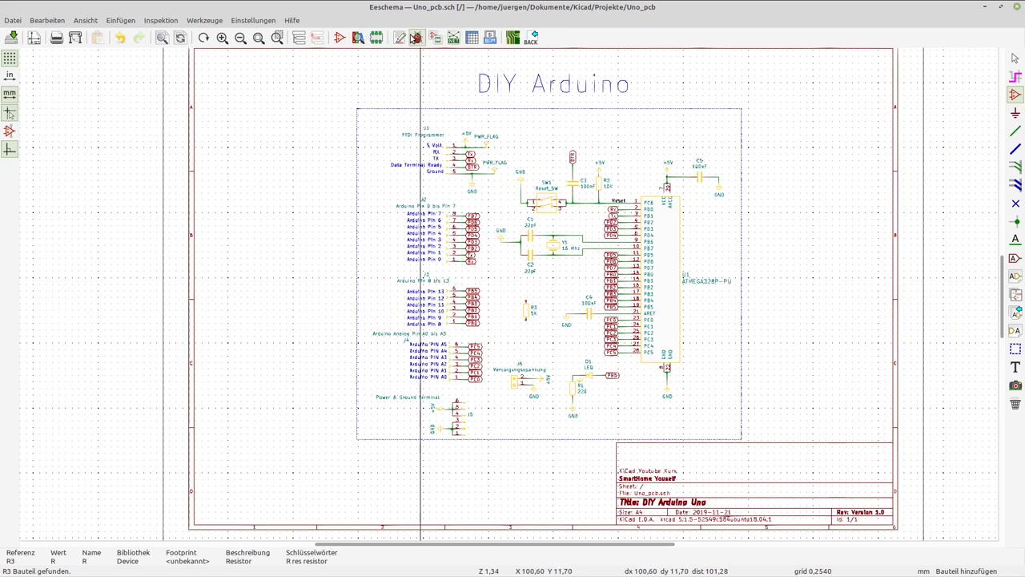
left_click(1014, 61)
left_click_drag(512, 291, 525, 308)
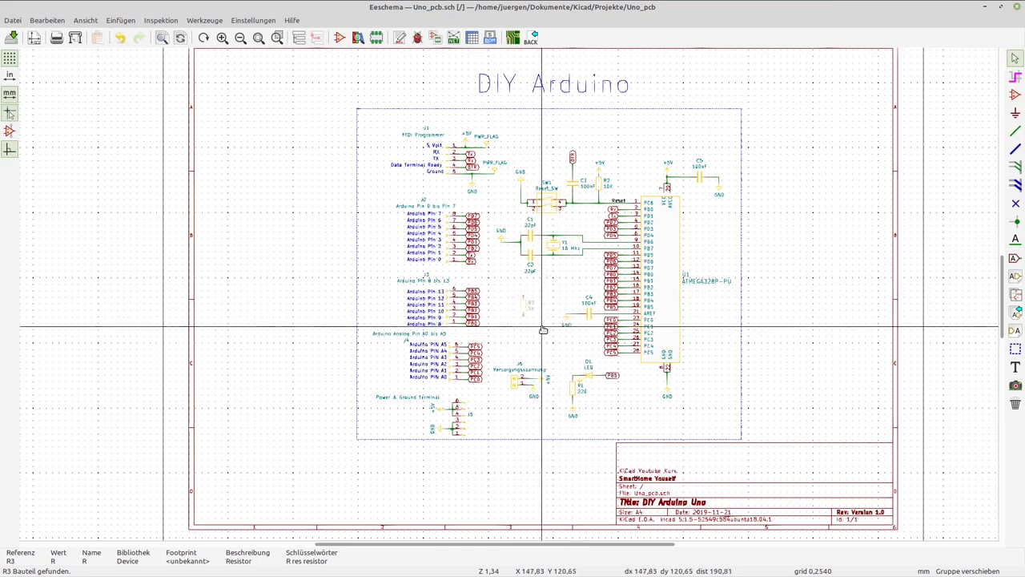
left_click(543, 330)
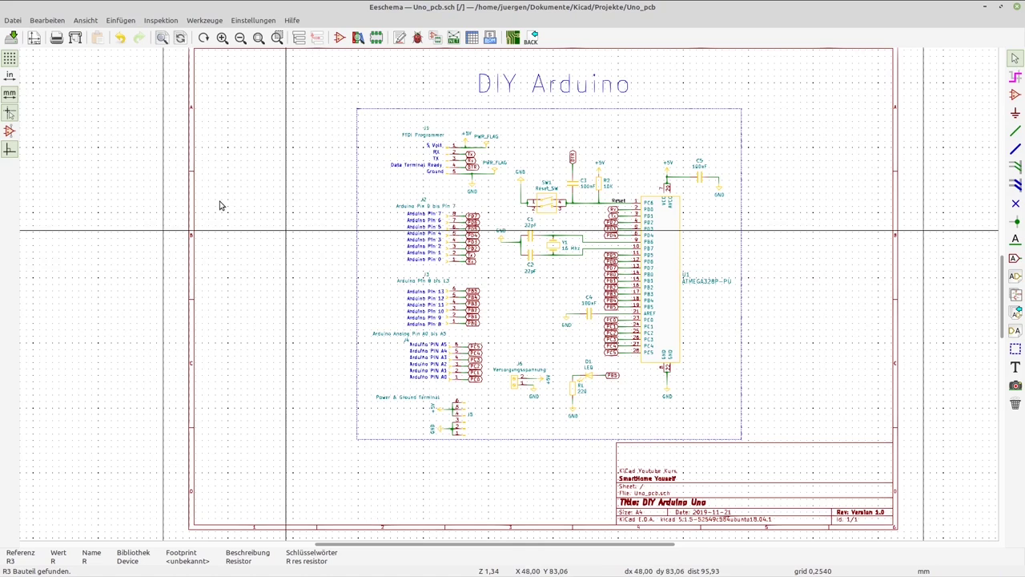
left_click(12, 38)
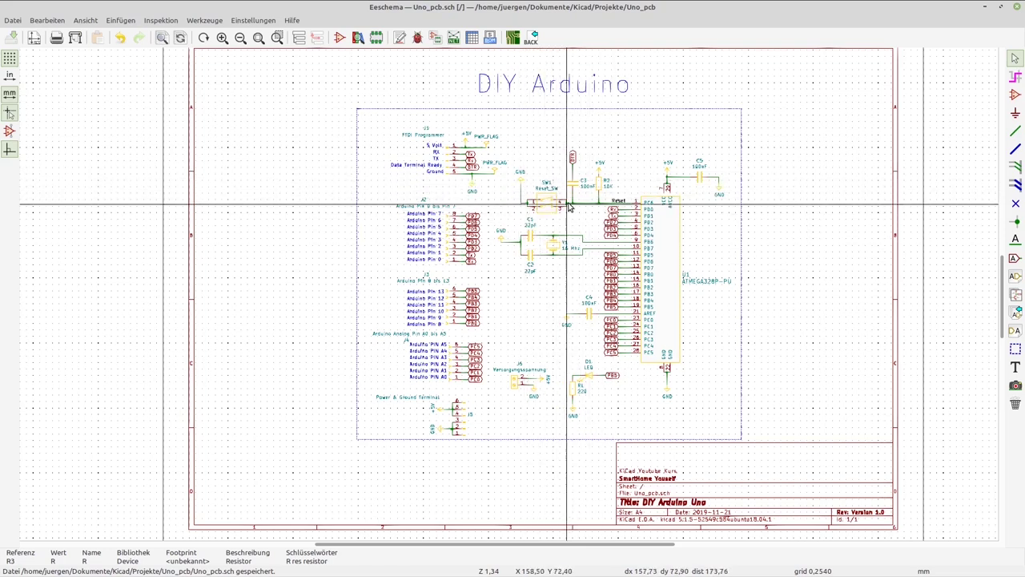
scroll(554, 242, "up", 1)
scroll(509, 297, "up", 2)
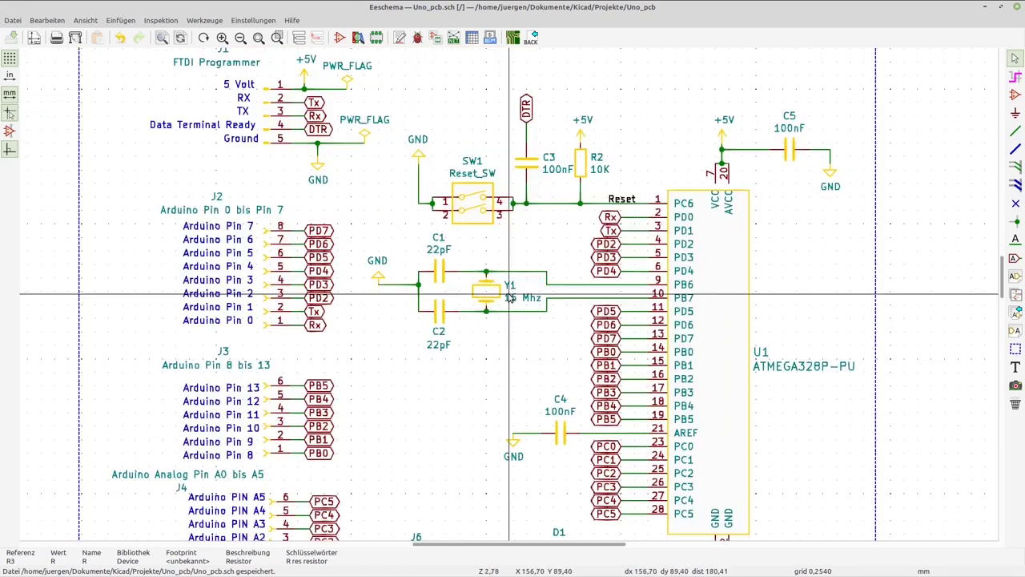
scroll(515, 273, "down", 2)
scroll(521, 336, "up", 1)
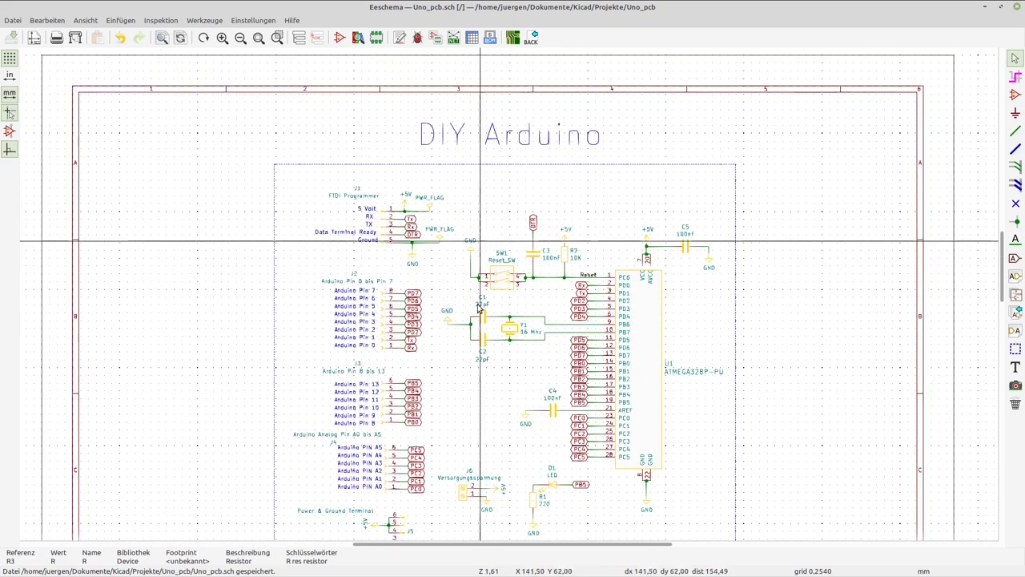
scroll(540, 299, "down", 1)
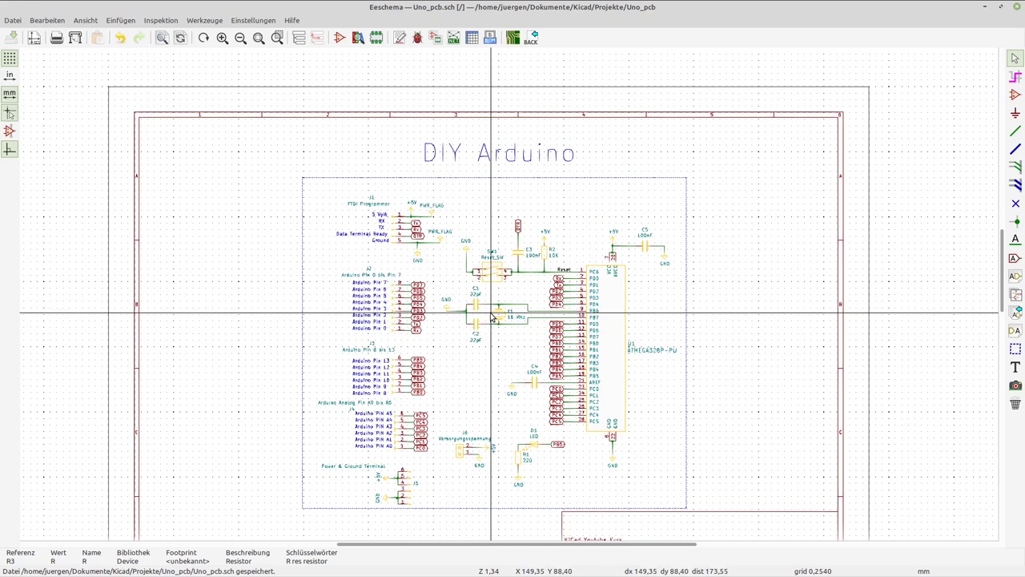
scroll(504, 296, "down", 2)
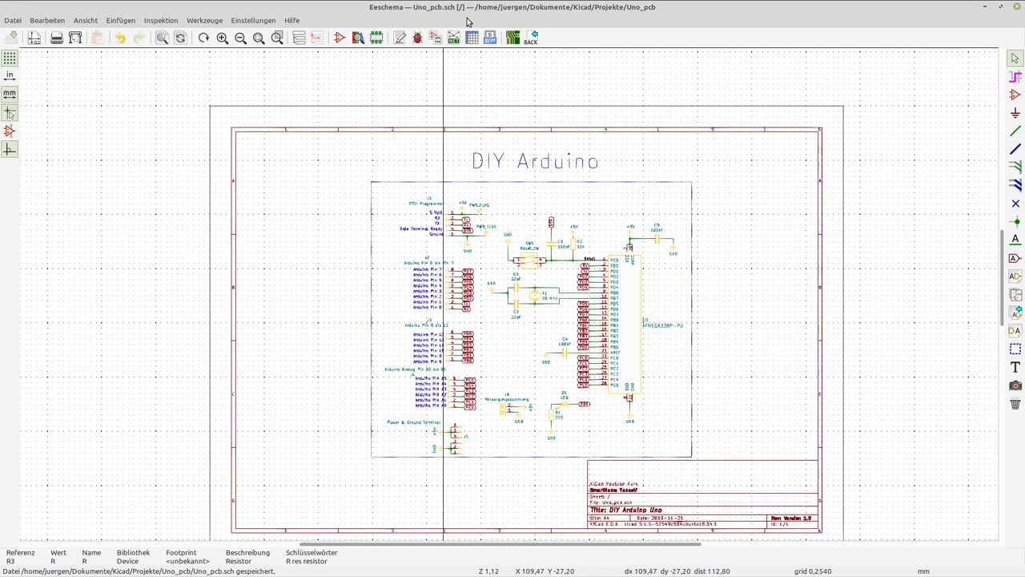